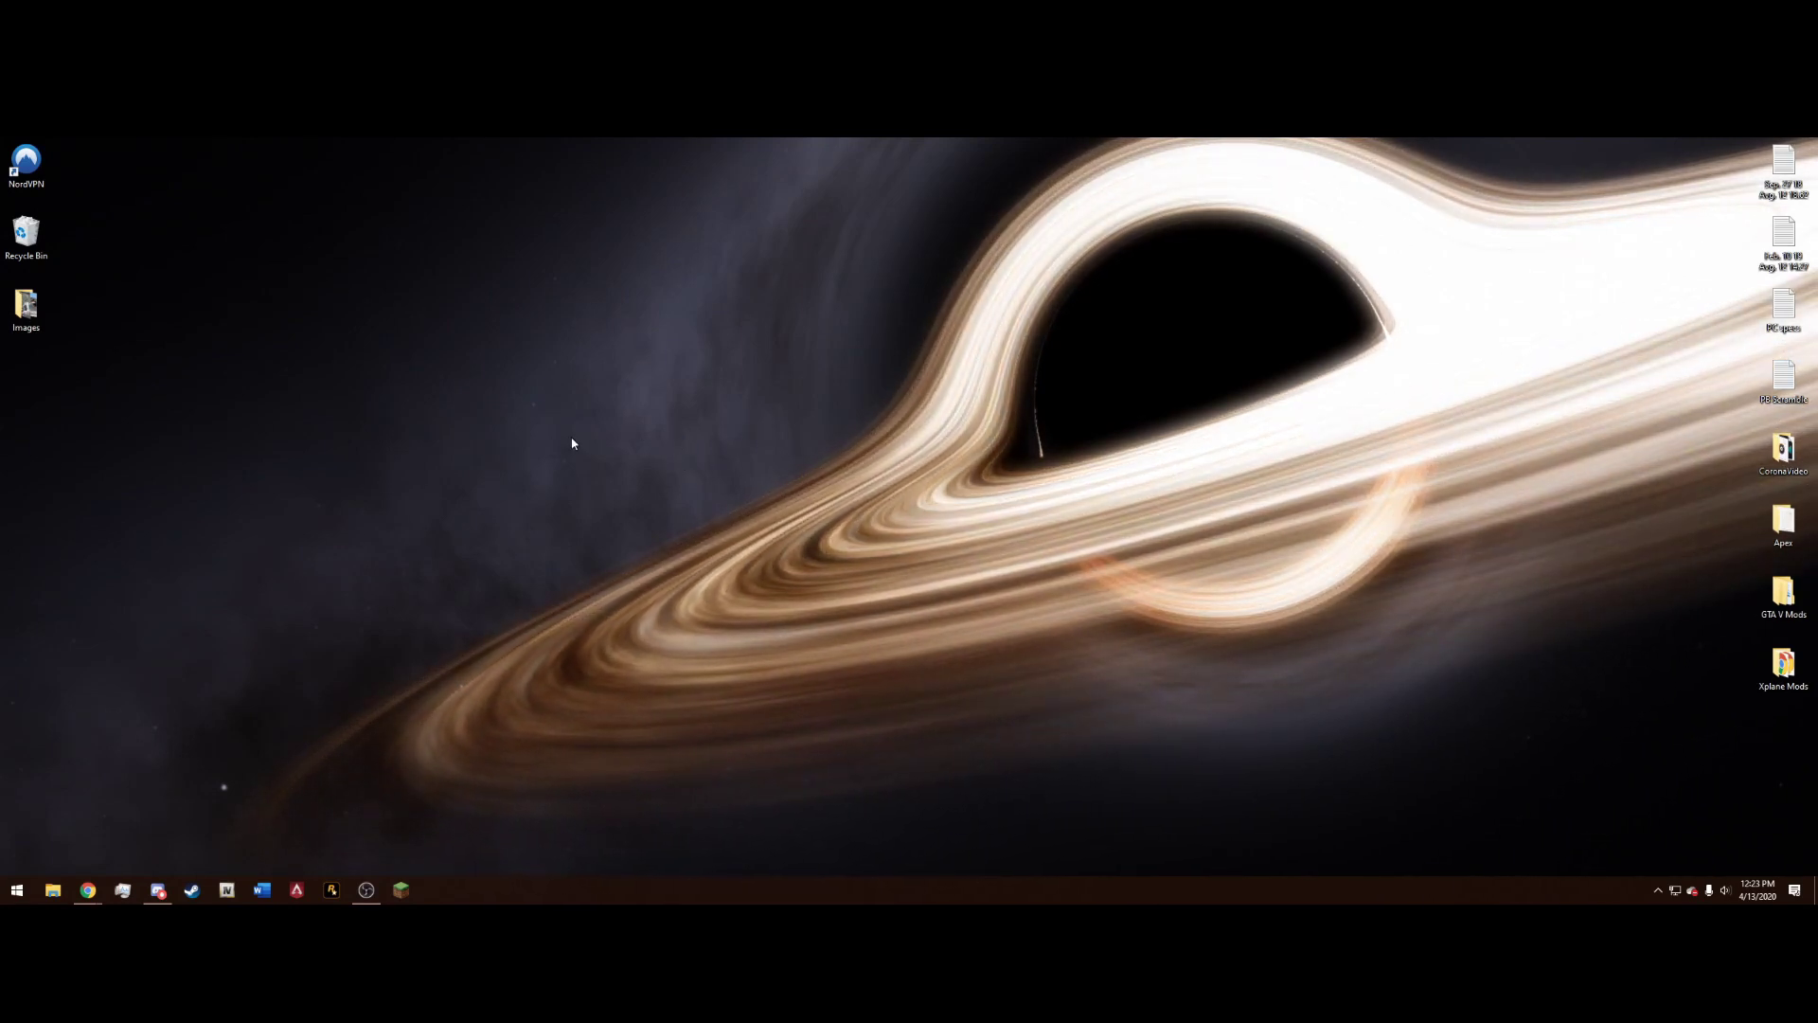
- Bring up the browser window showing the Bejoljo LSPDFR plugins website
{"action": "mouse_move", "coordinate": [101, 890]}
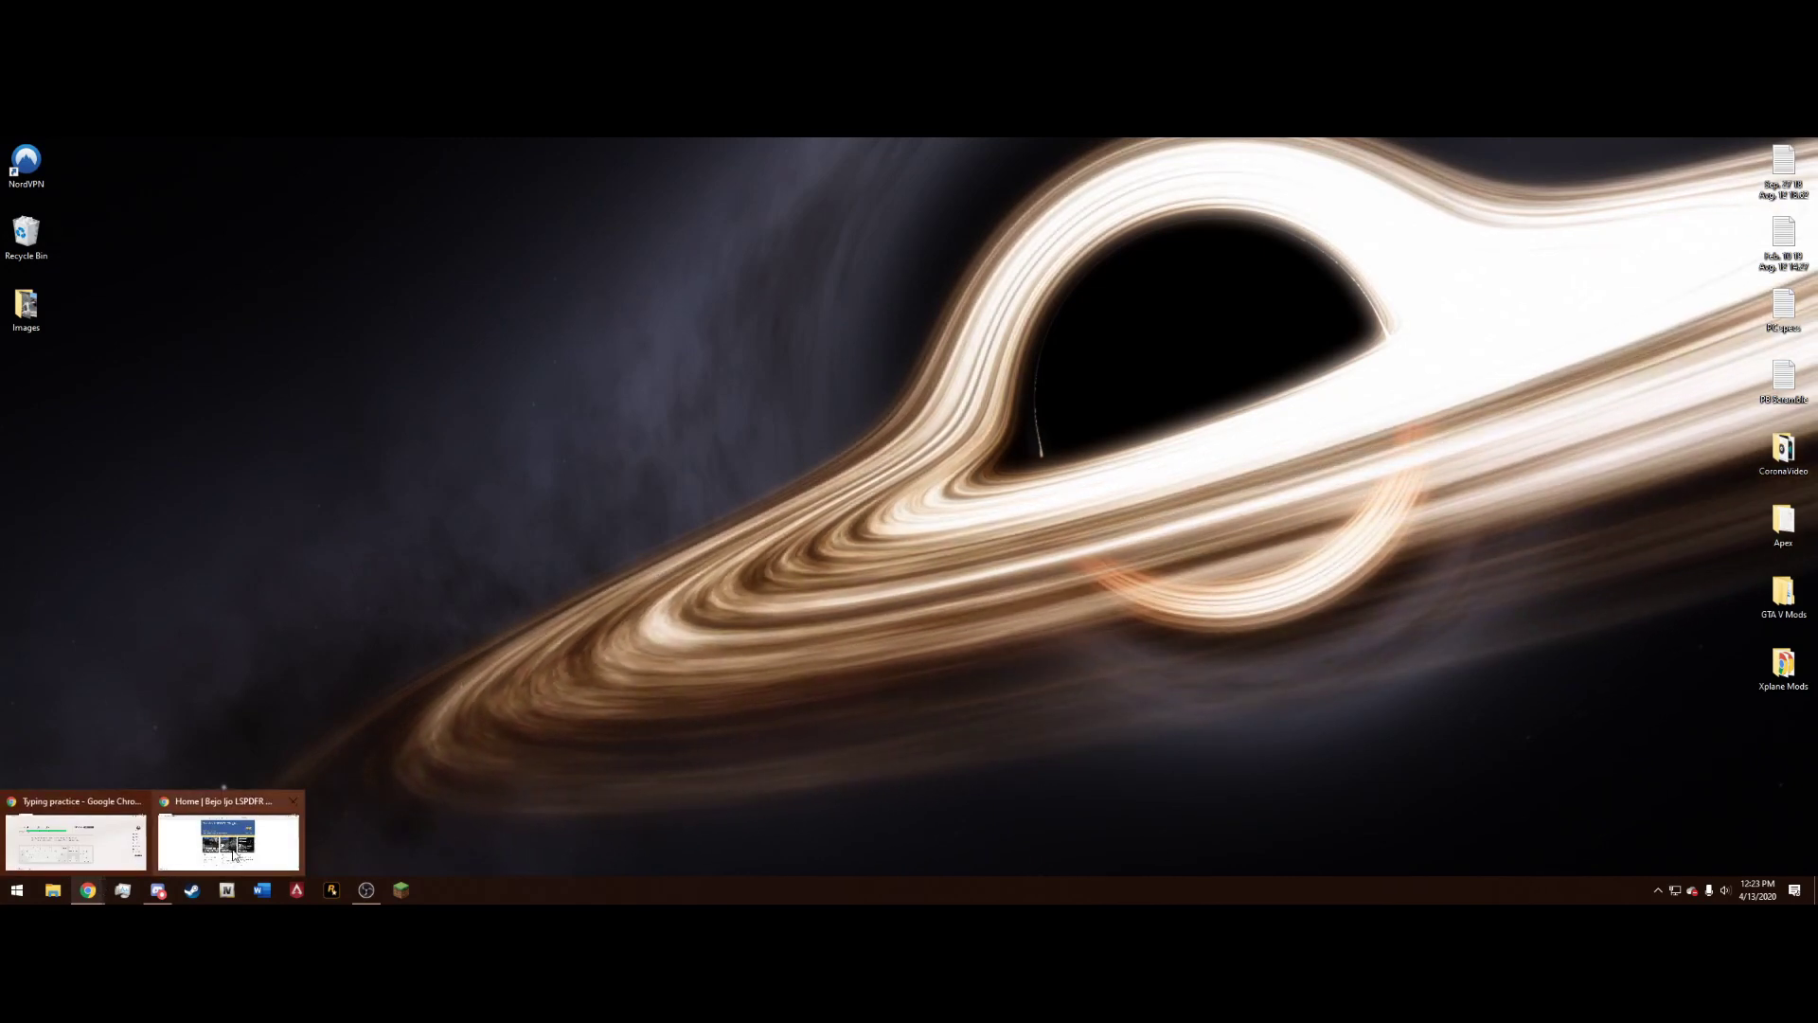
{"action": "left_click", "coordinate": [232, 835]}
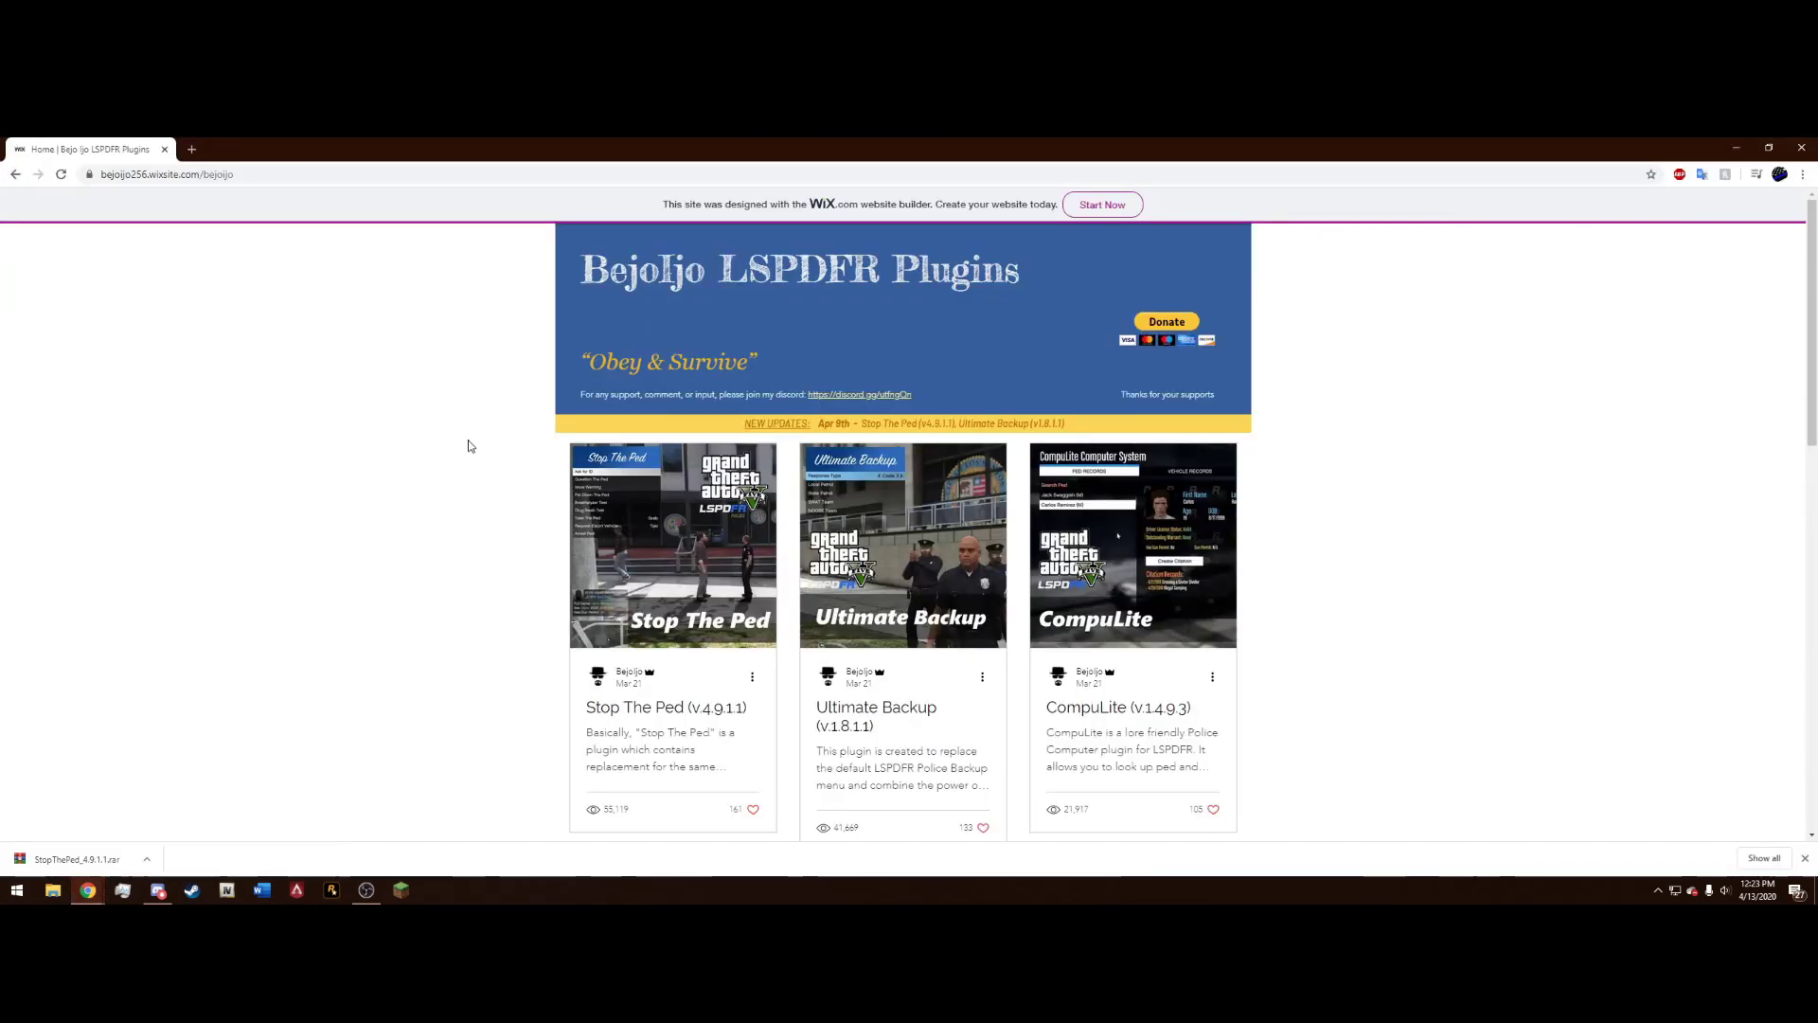
- Browse the site's plugin list and open the Stop The Ped (v.4.9.1.1) post
{"action": "scroll", "coordinate": [527, 454], "scroll_direction": "down", "scroll_amount": 1}
{"action": "scroll", "coordinate": [519, 571], "scroll_direction": "up", "scroll_amount": 1}
{"action": "scroll", "coordinate": [532, 564], "scroll_direction": "down", "scroll_amount": 1}
{"action": "scroll", "coordinate": [531, 541], "scroll_direction": "up", "scroll_amount": 1}
{"action": "scroll", "coordinate": [729, 568], "scroll_direction": "down", "scroll_amount": 1}
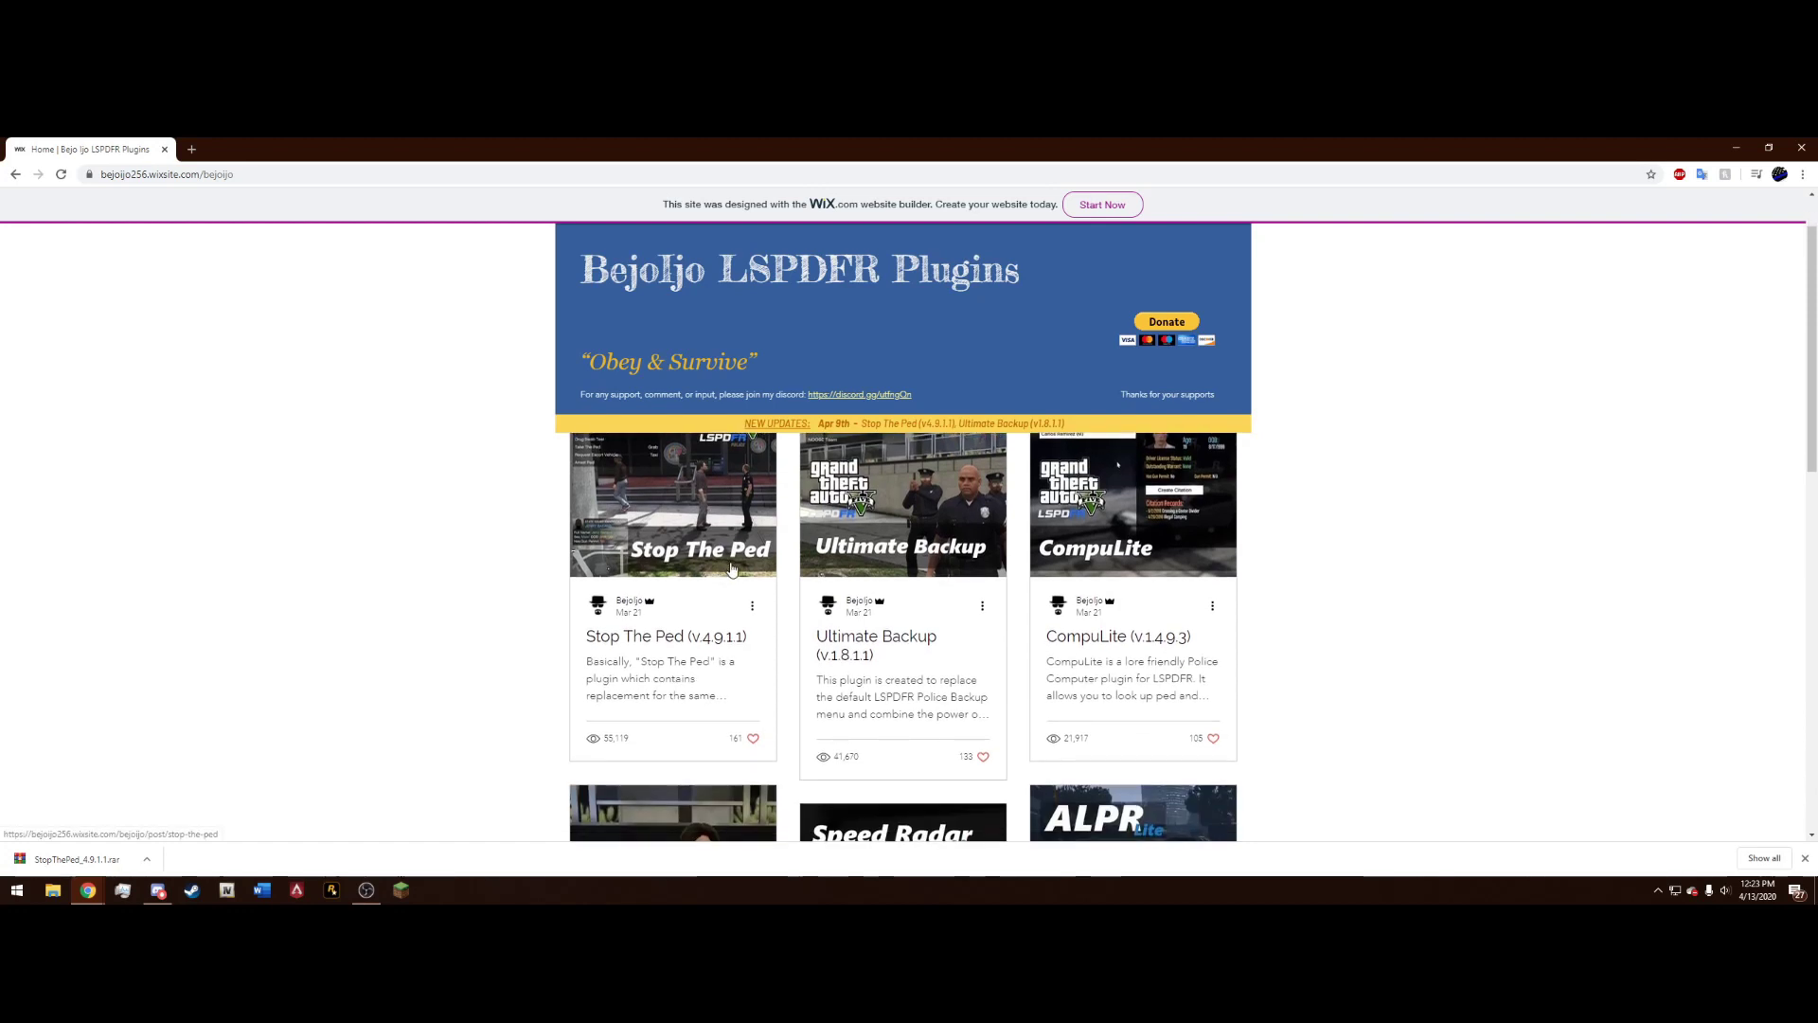
{"action": "scroll", "coordinate": [895, 553], "scroll_direction": "down", "scroll_amount": 3}
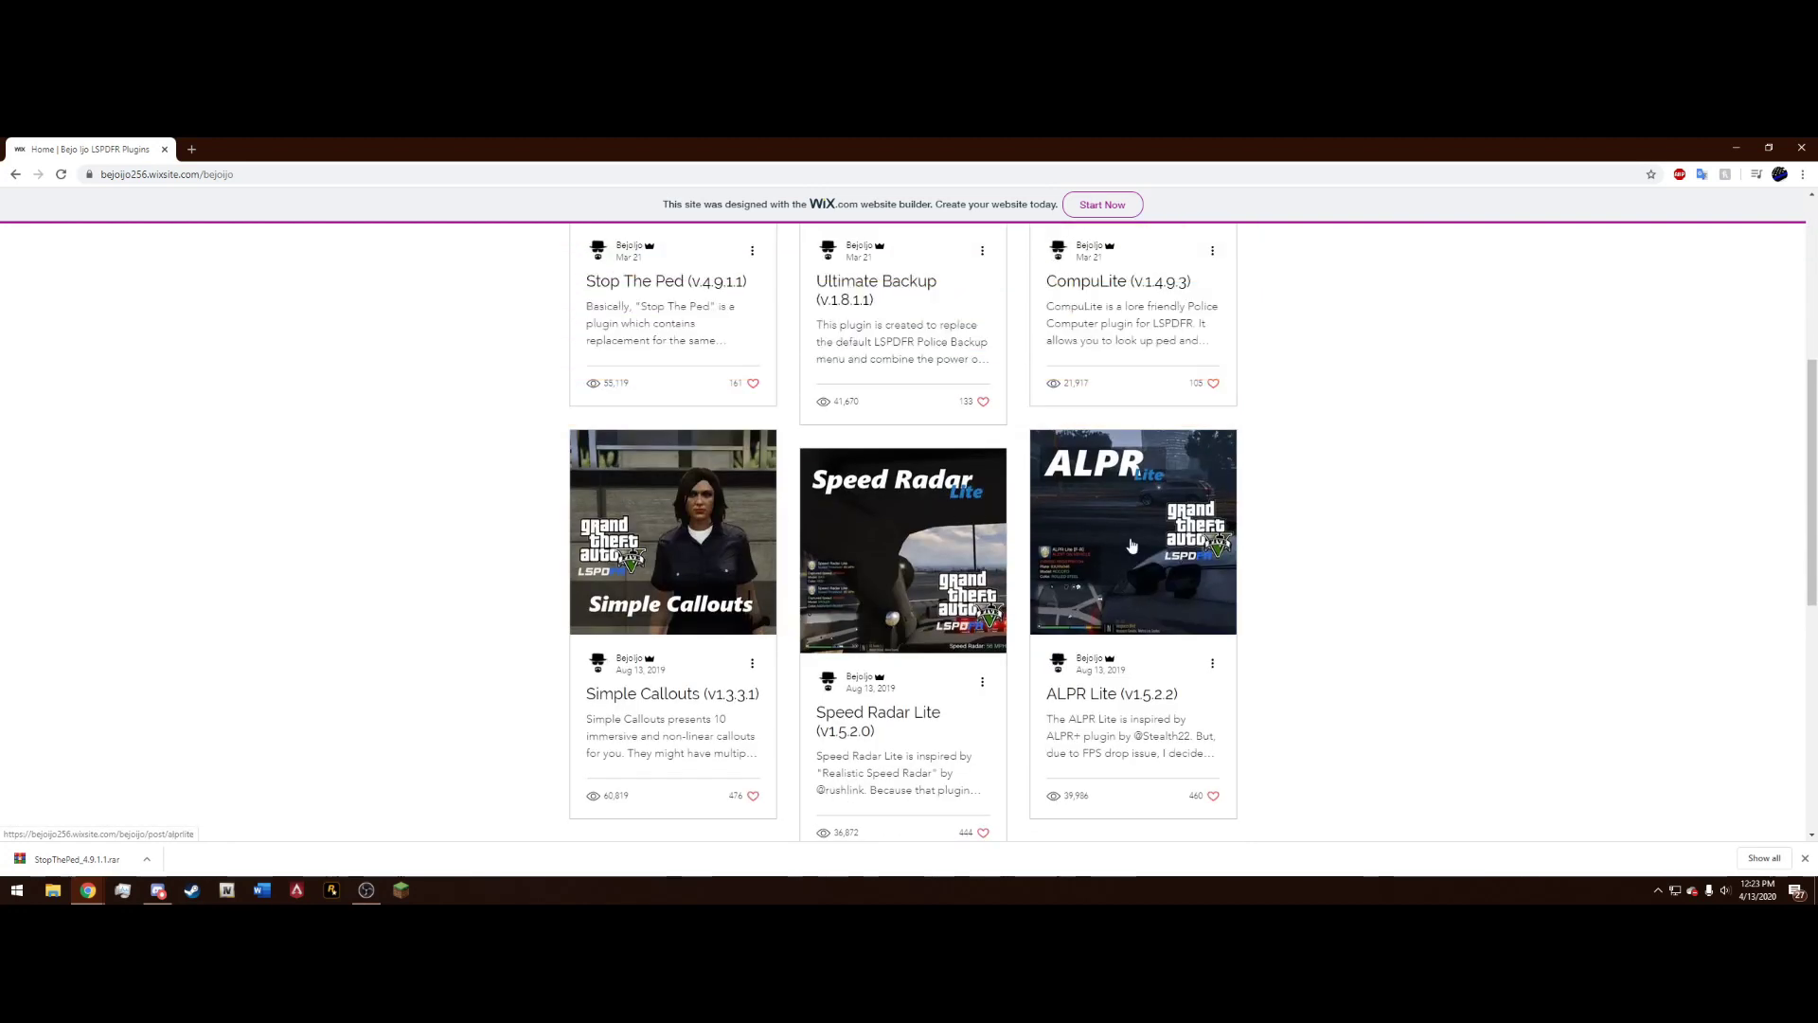
{"action": "scroll", "coordinate": [902, 552], "scroll_direction": "up", "scroll_amount": 4}
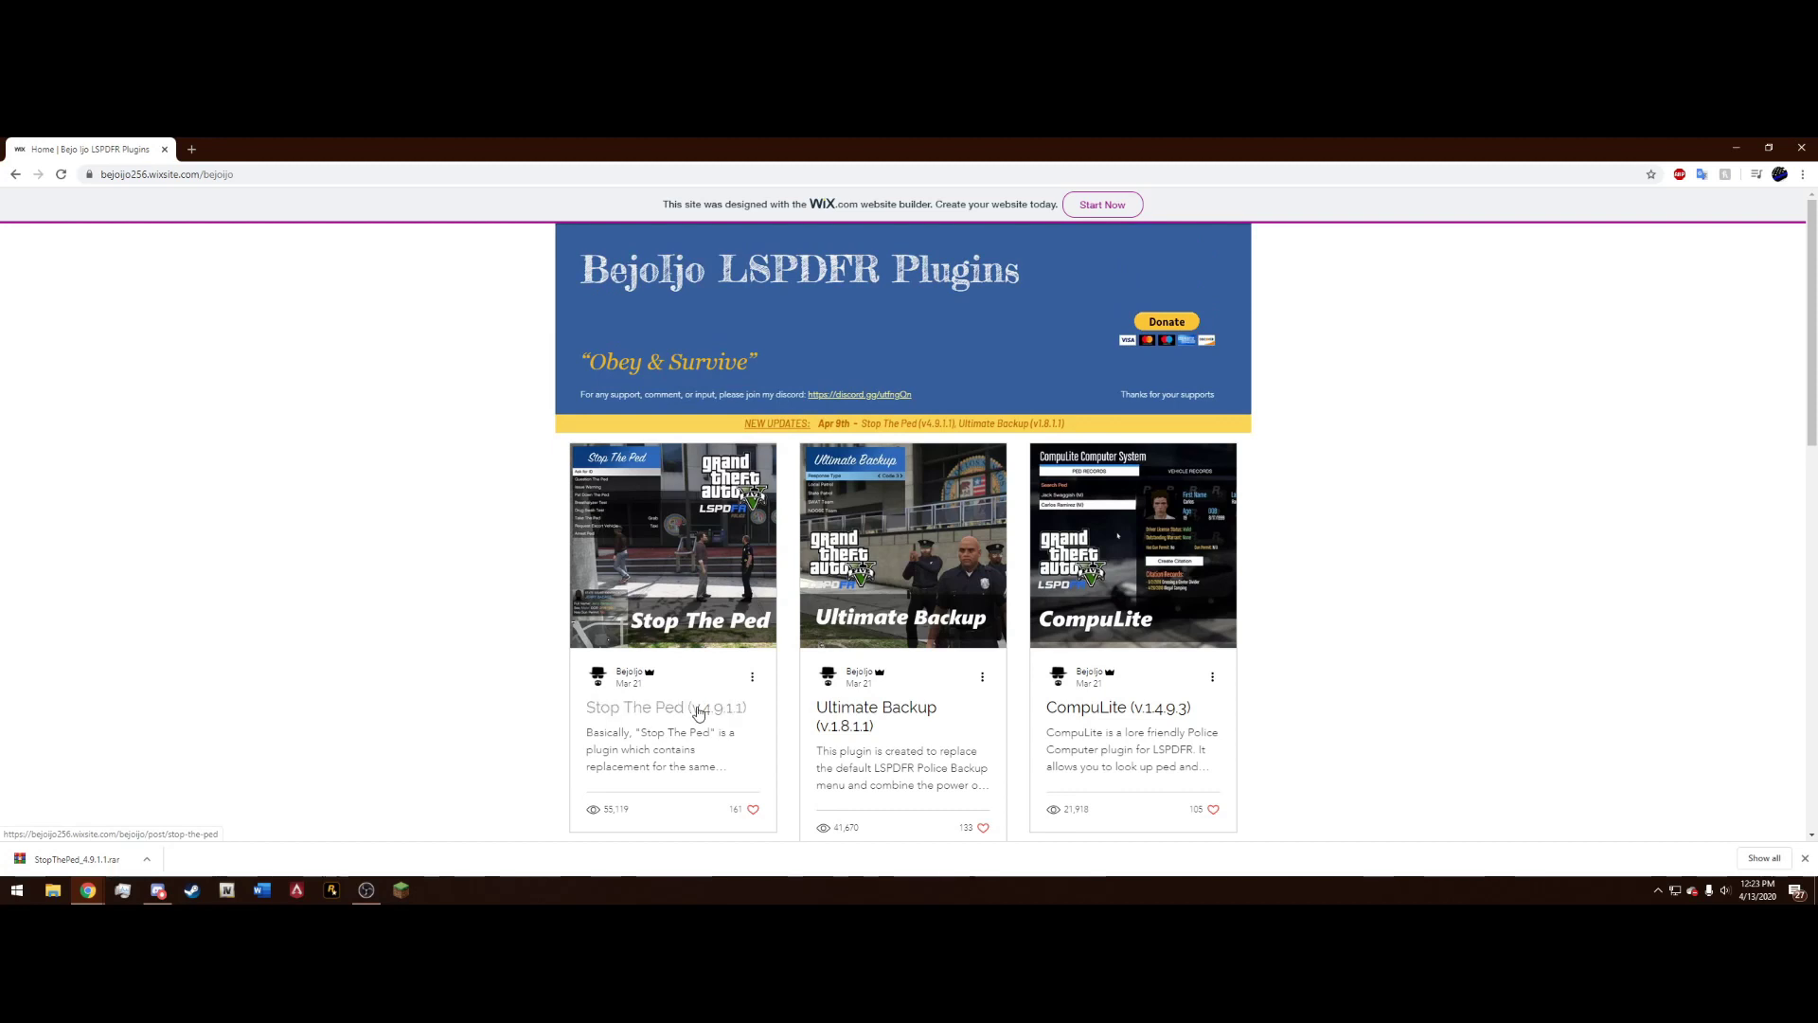
{"action": "left_click", "coordinate": [697, 710]}
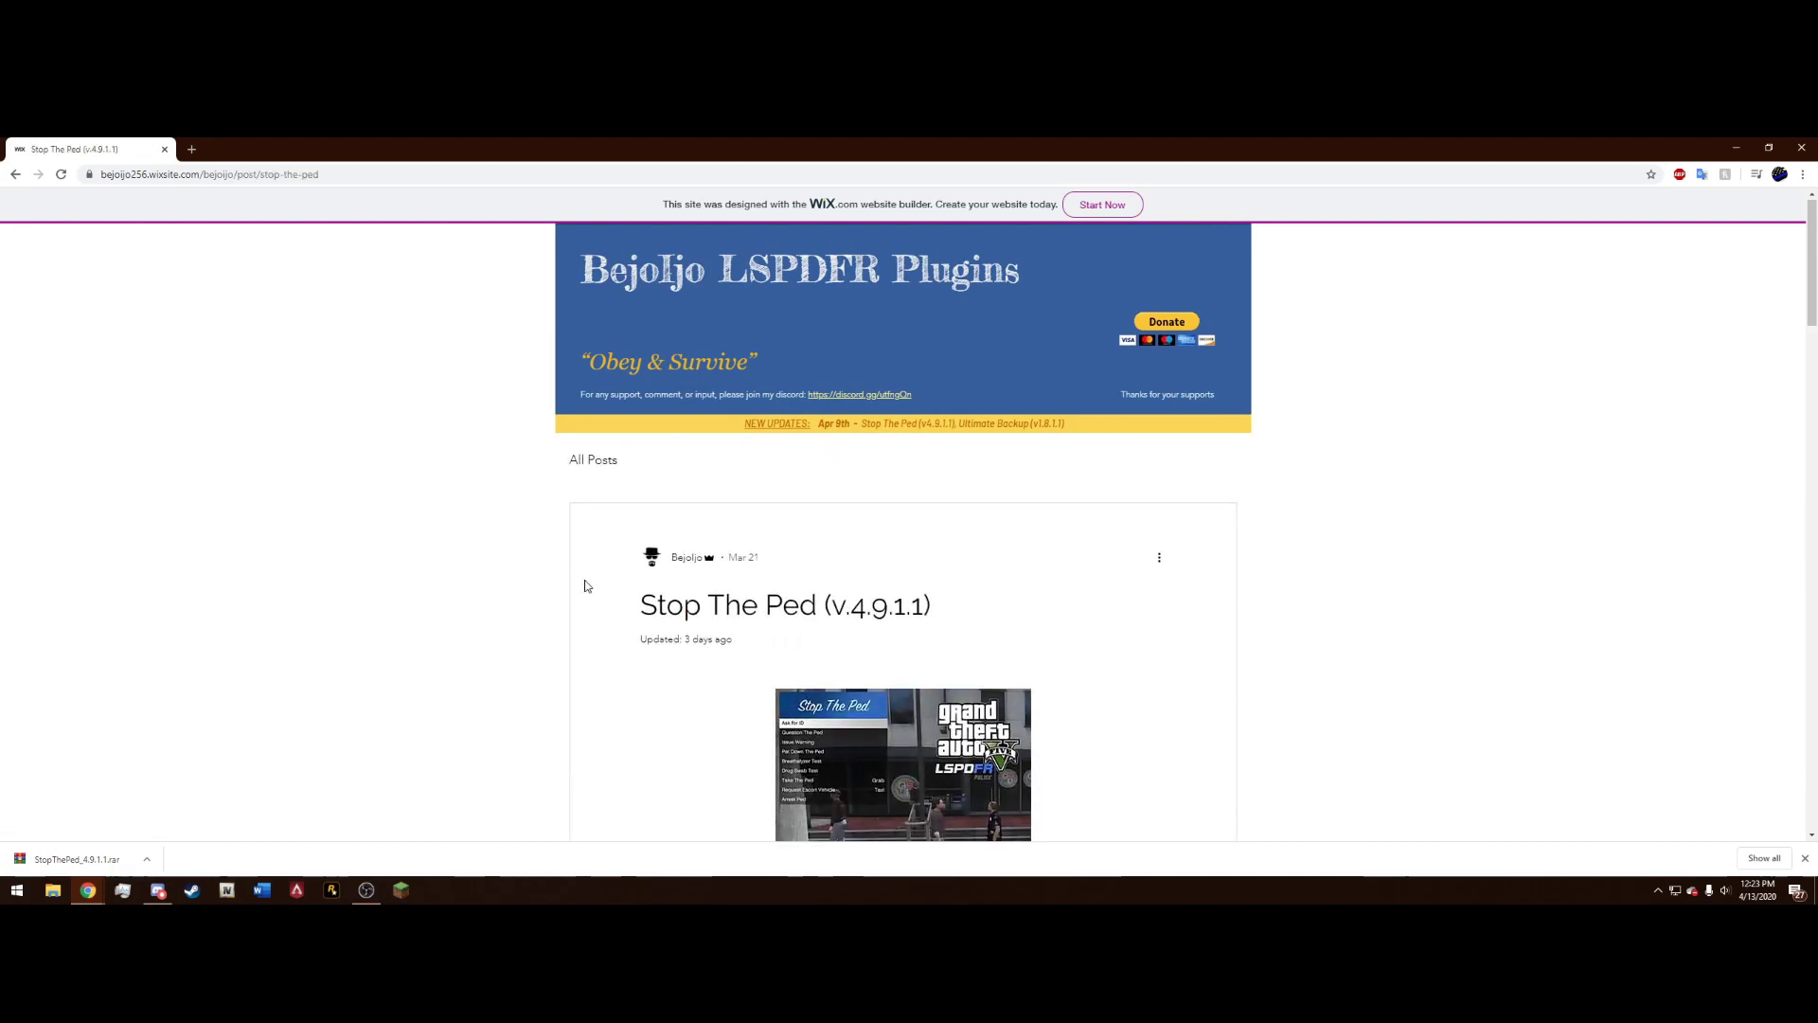
- Read through the post's version notes down to the v4.9.1.1 download link
{"action": "scroll", "coordinate": [588, 583], "scroll_direction": "down", "scroll_amount": 15}
{"action": "scroll", "coordinate": [590, 576], "scroll_direction": "down", "scroll_amount": 5}
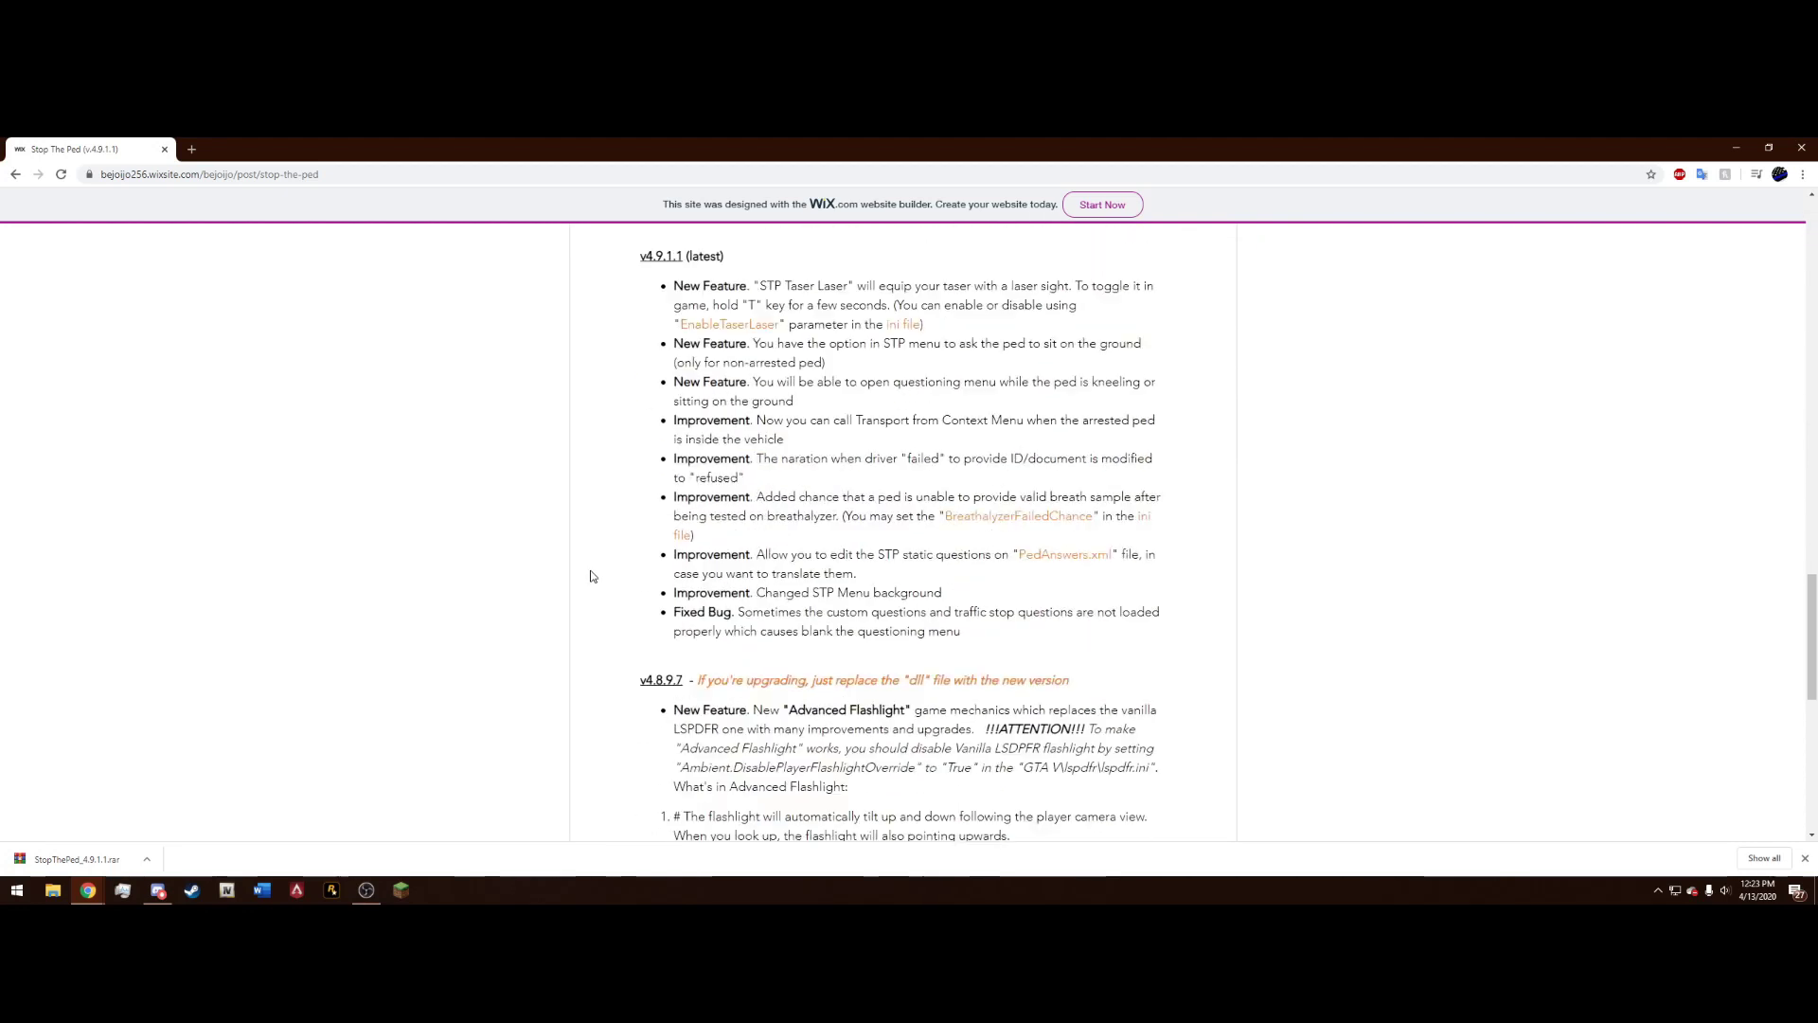
{"action": "scroll", "coordinate": [600, 540], "scroll_direction": "up", "scroll_amount": 5}
{"action": "scroll", "coordinate": [636, 464], "scroll_direction": "down", "scroll_amount": 1}
{"action": "scroll", "coordinate": [636, 464], "scroll_direction": "up", "scroll_amount": 1}
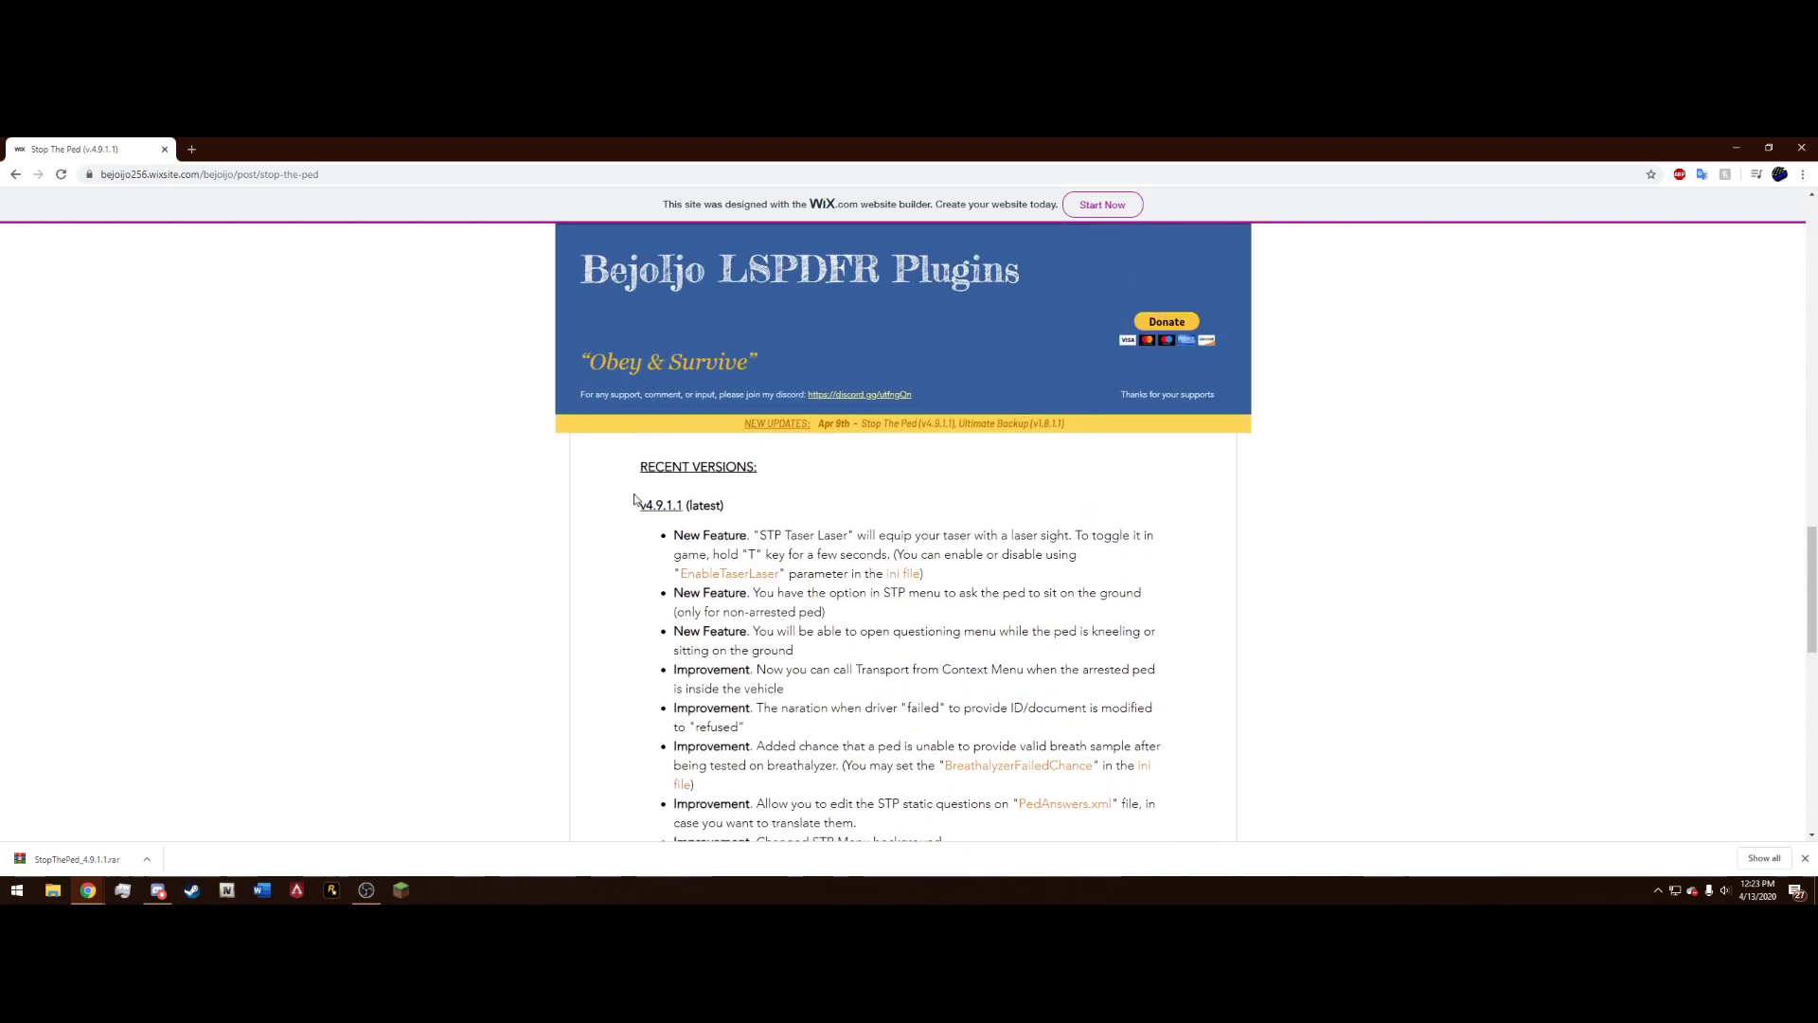
{"action": "left_click_drag", "start_coordinate": [635, 499], "coordinate": [948, 736]}
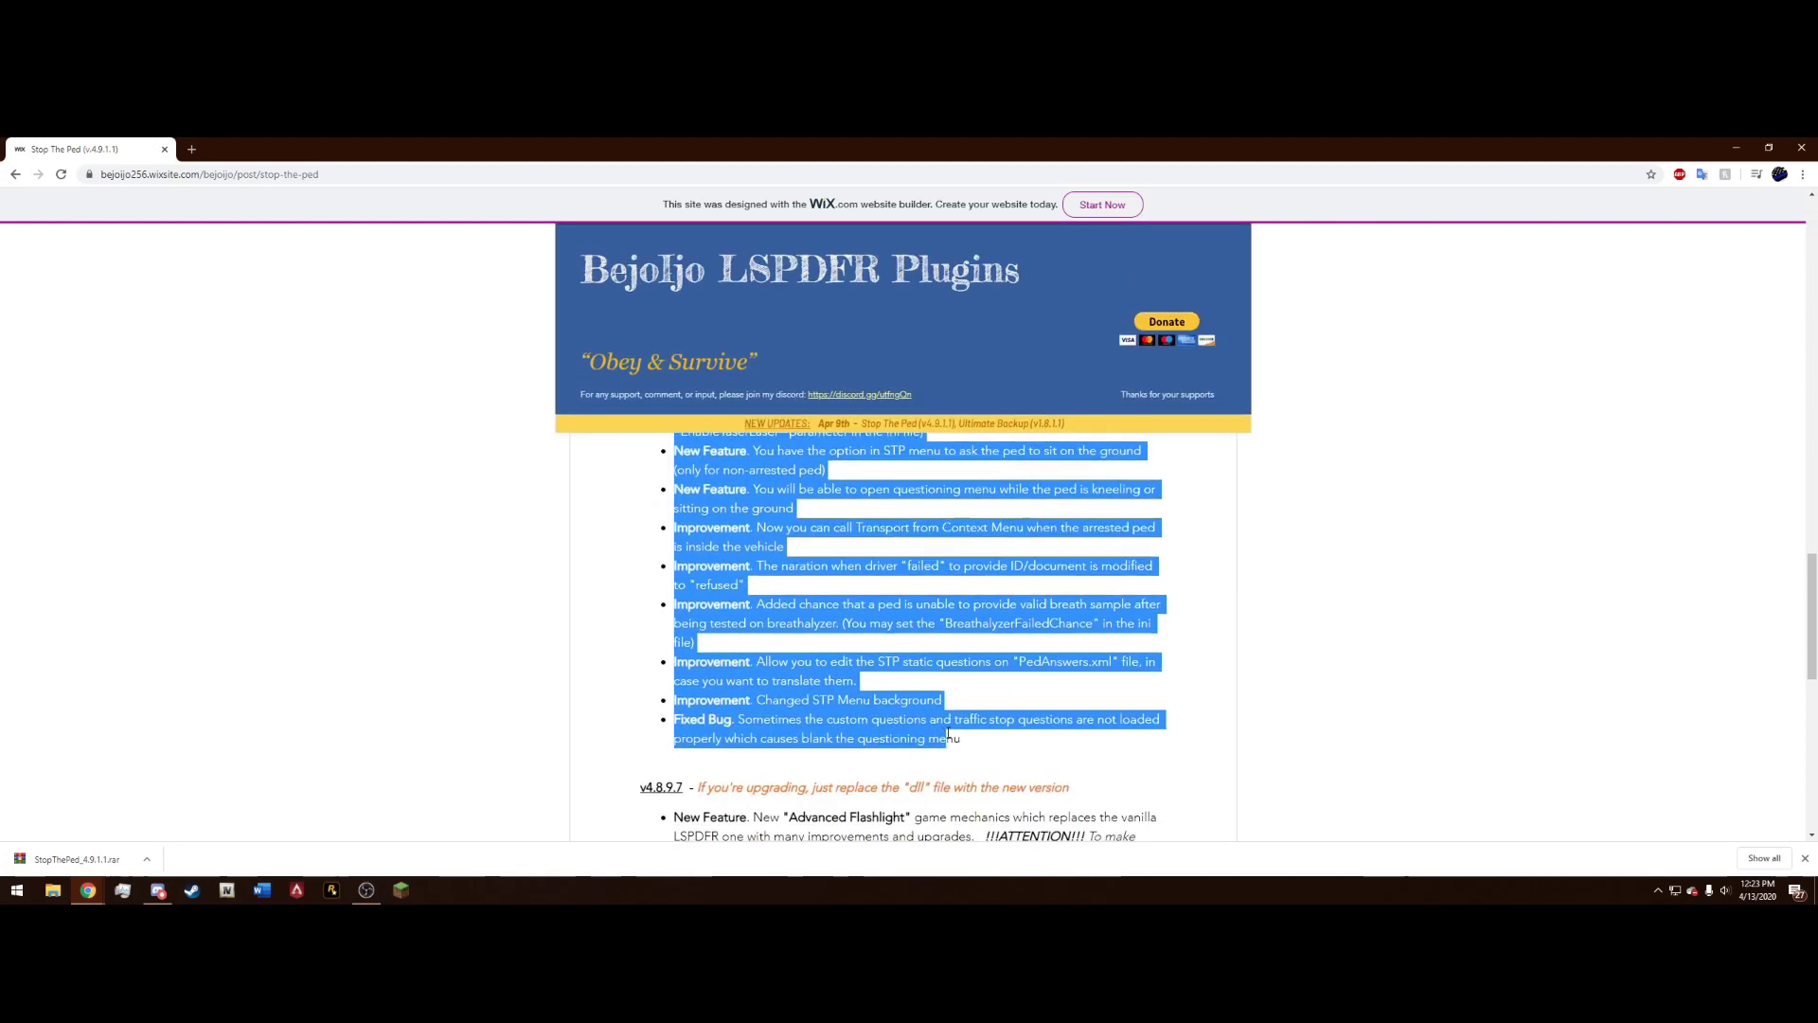
{"action": "scroll", "coordinate": [1087, 689], "scroll_direction": "up", "scroll_amount": 1}
{"action": "left_click", "coordinate": [1087, 689]}
{"action": "scroll", "coordinate": [1098, 677], "scroll_direction": "down", "scroll_amount": 5}
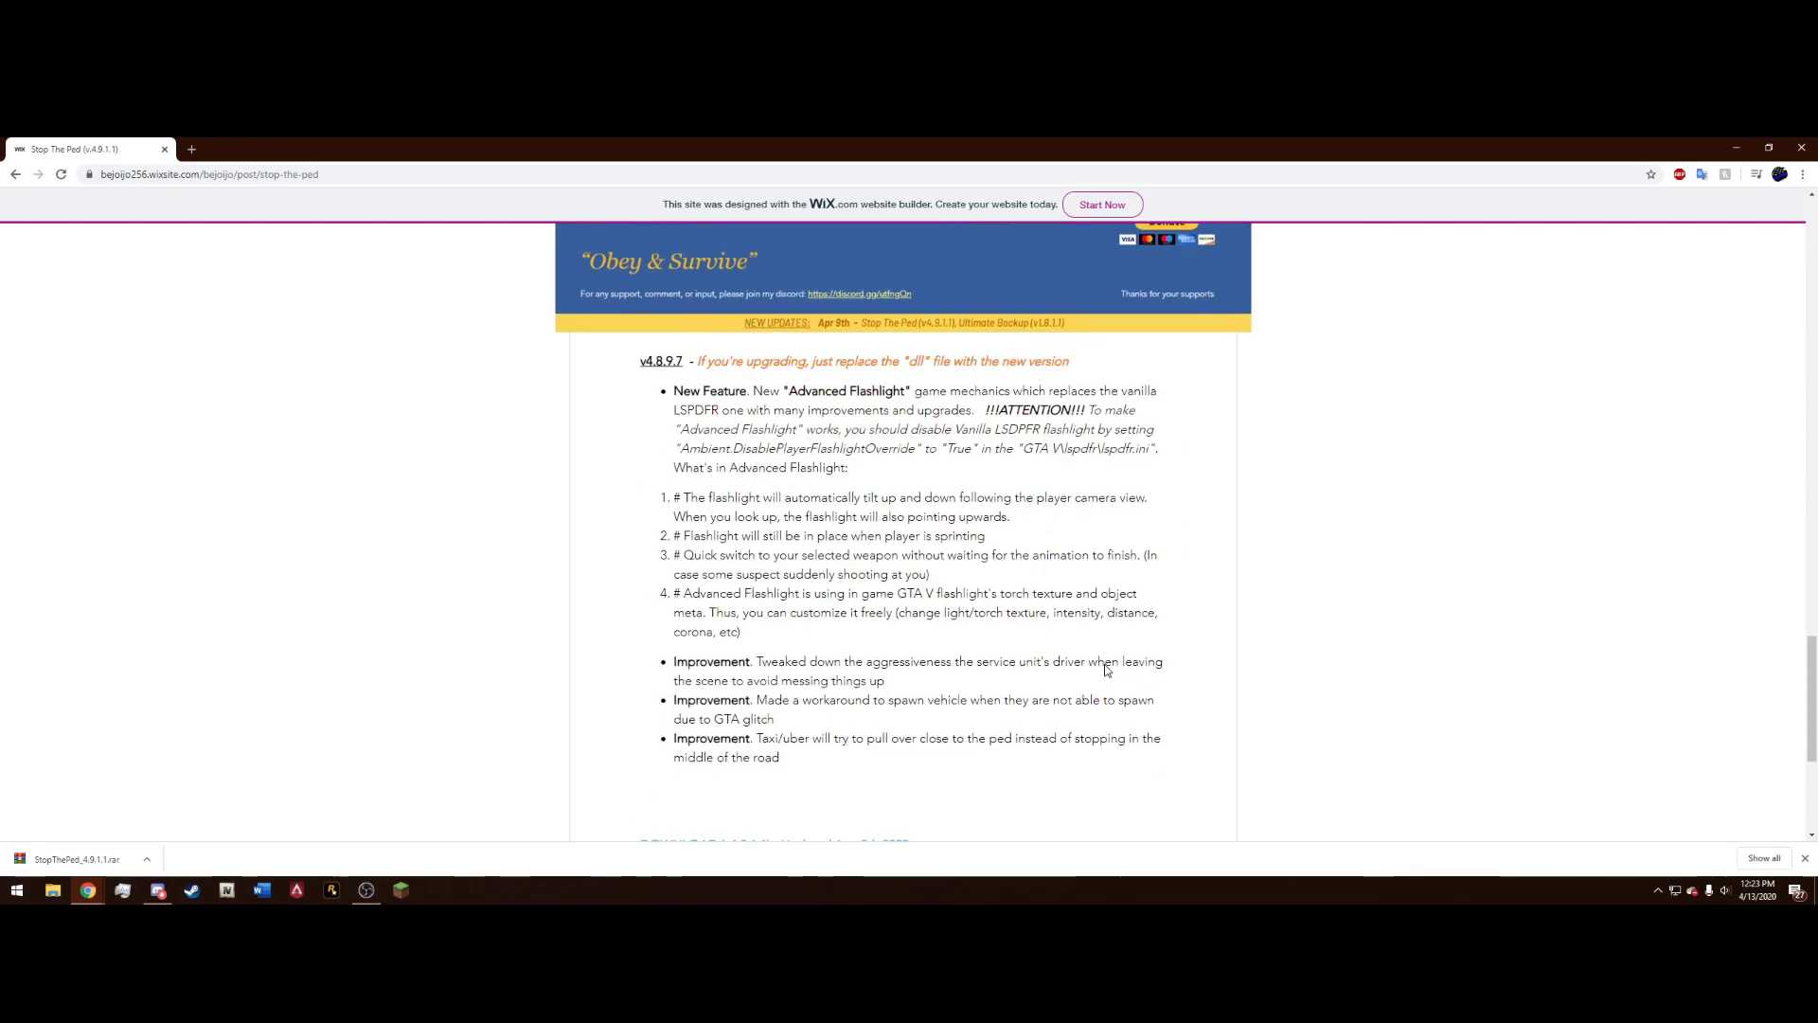
{"action": "scroll", "coordinate": [1106, 669], "scroll_direction": "down", "scroll_amount": 4}
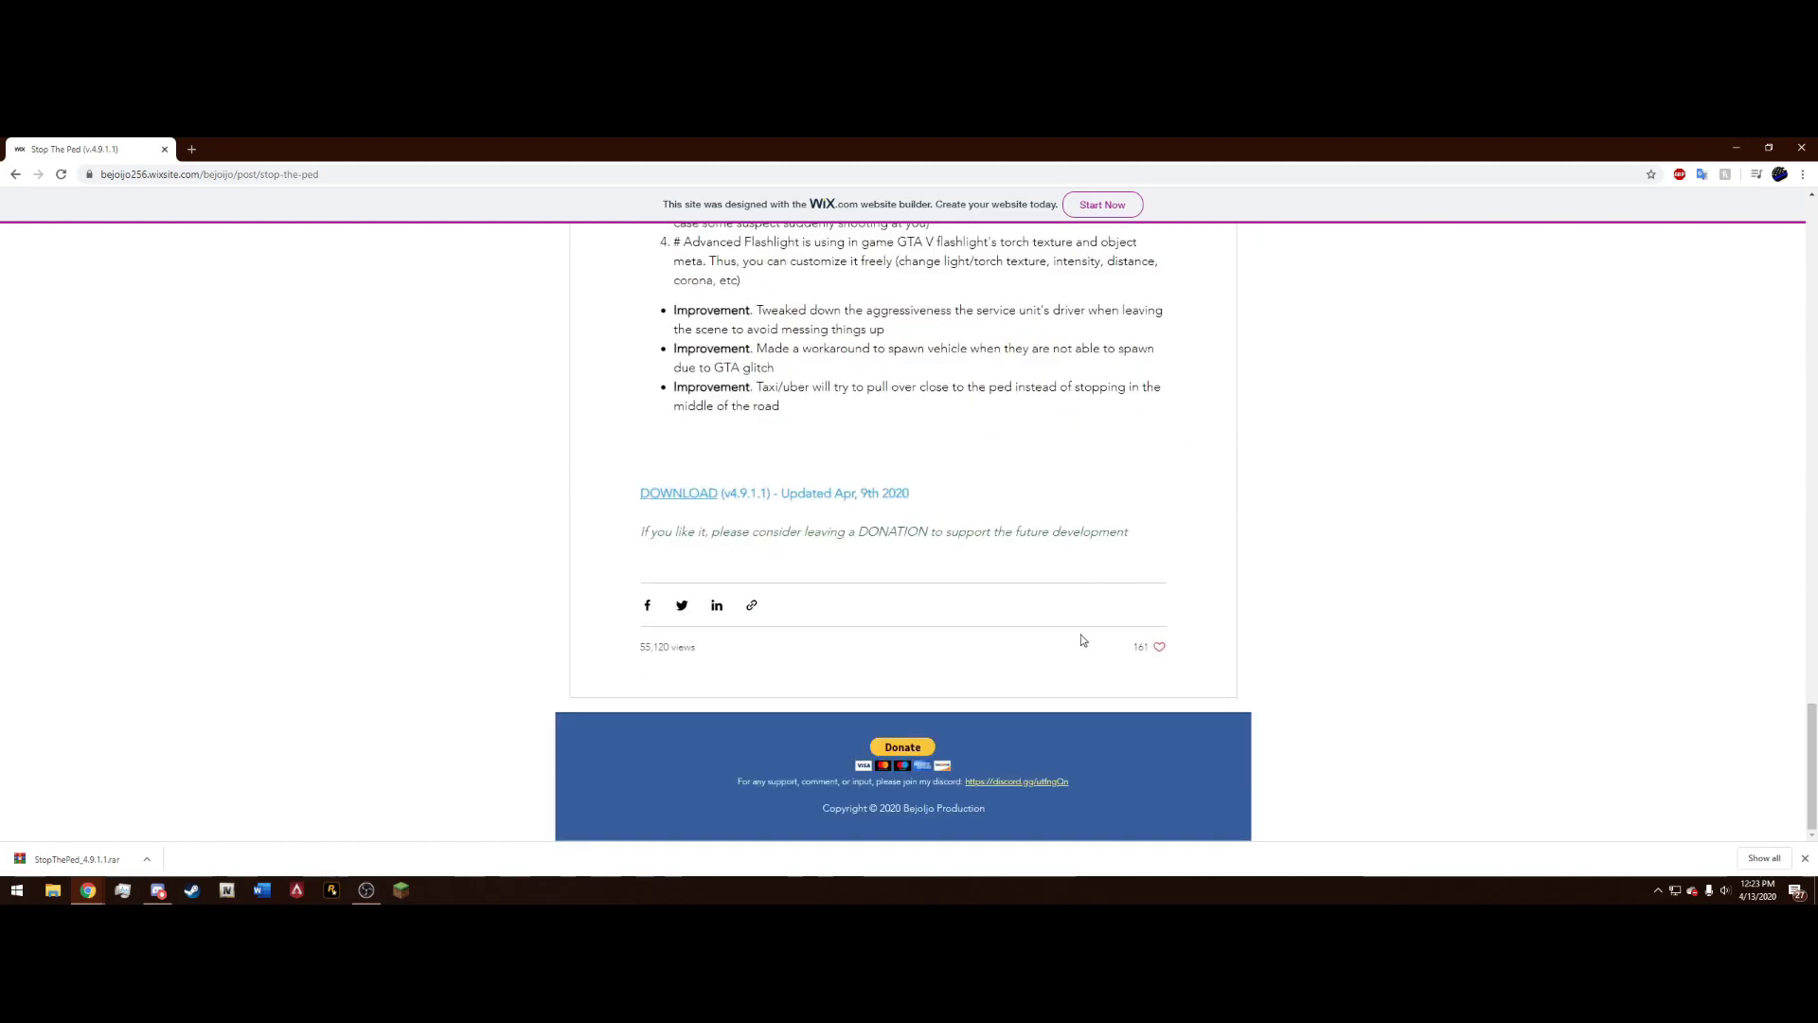
- Download StopThePed_4.9.1.1.rar from MediaFire and close the pop-up advert tabs
{"action": "left_click", "coordinate": [701, 499]}
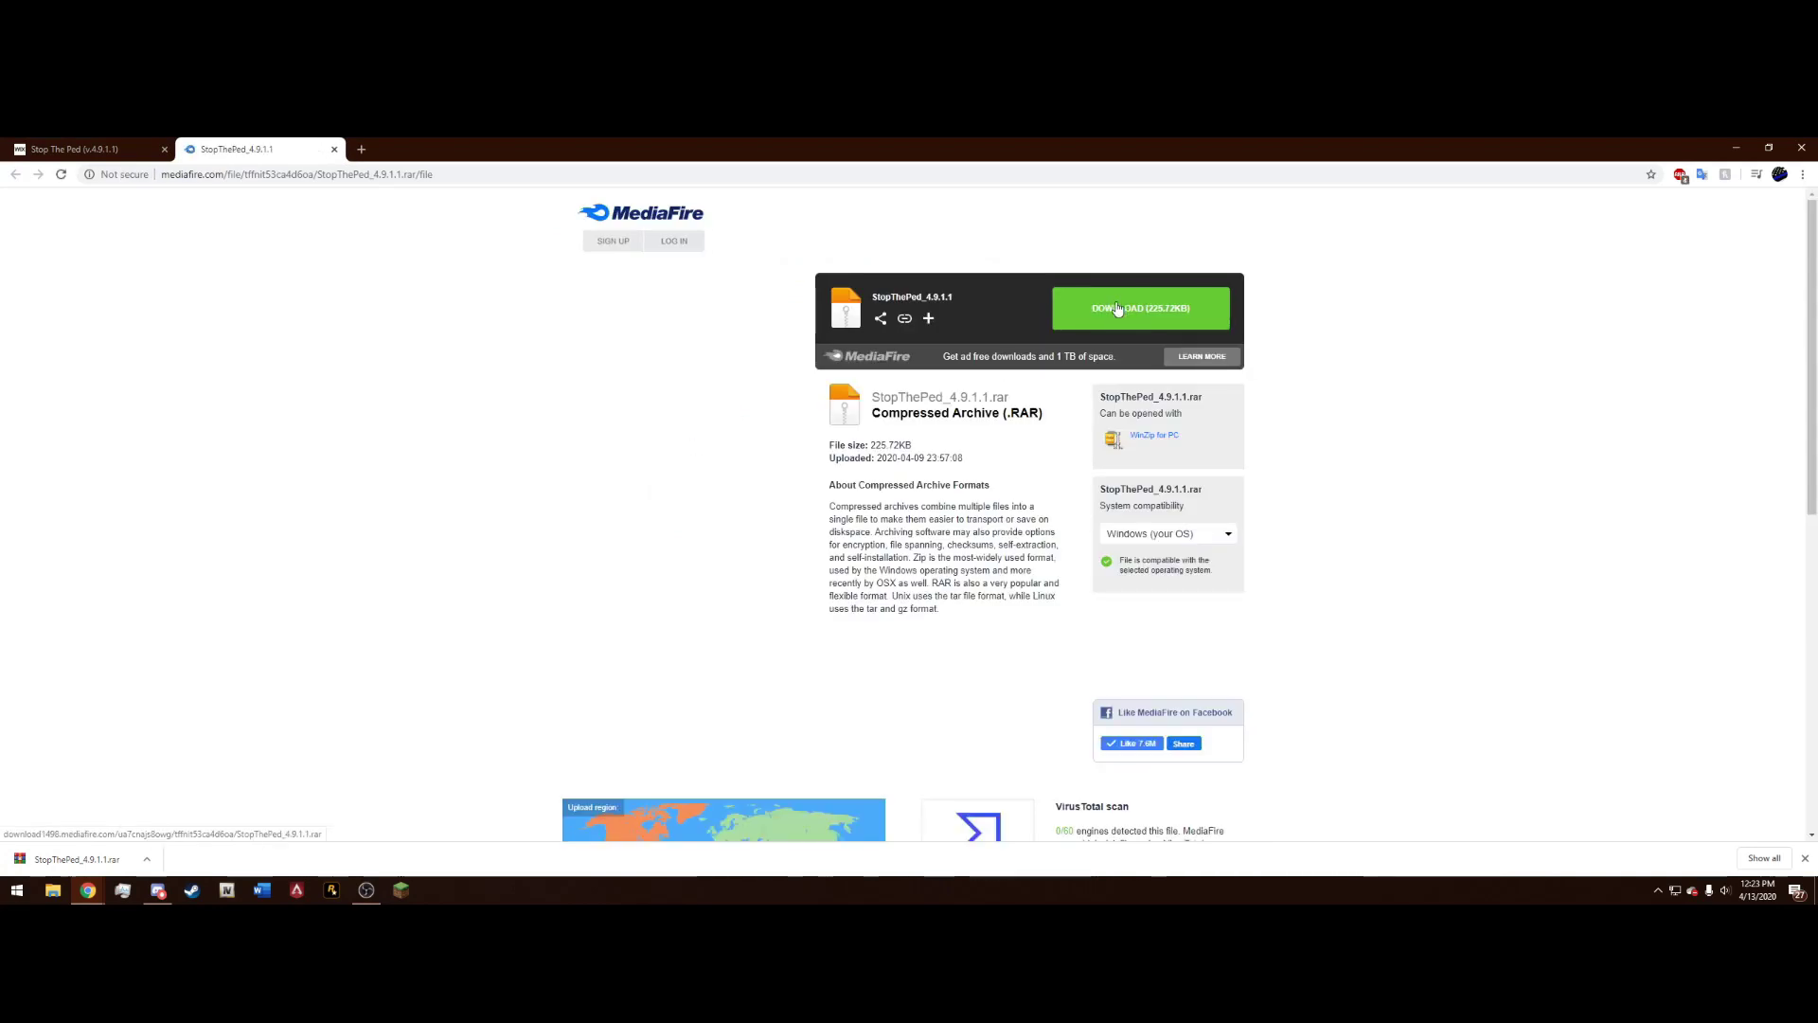
{"action": "left_click", "coordinate": [1118, 308]}
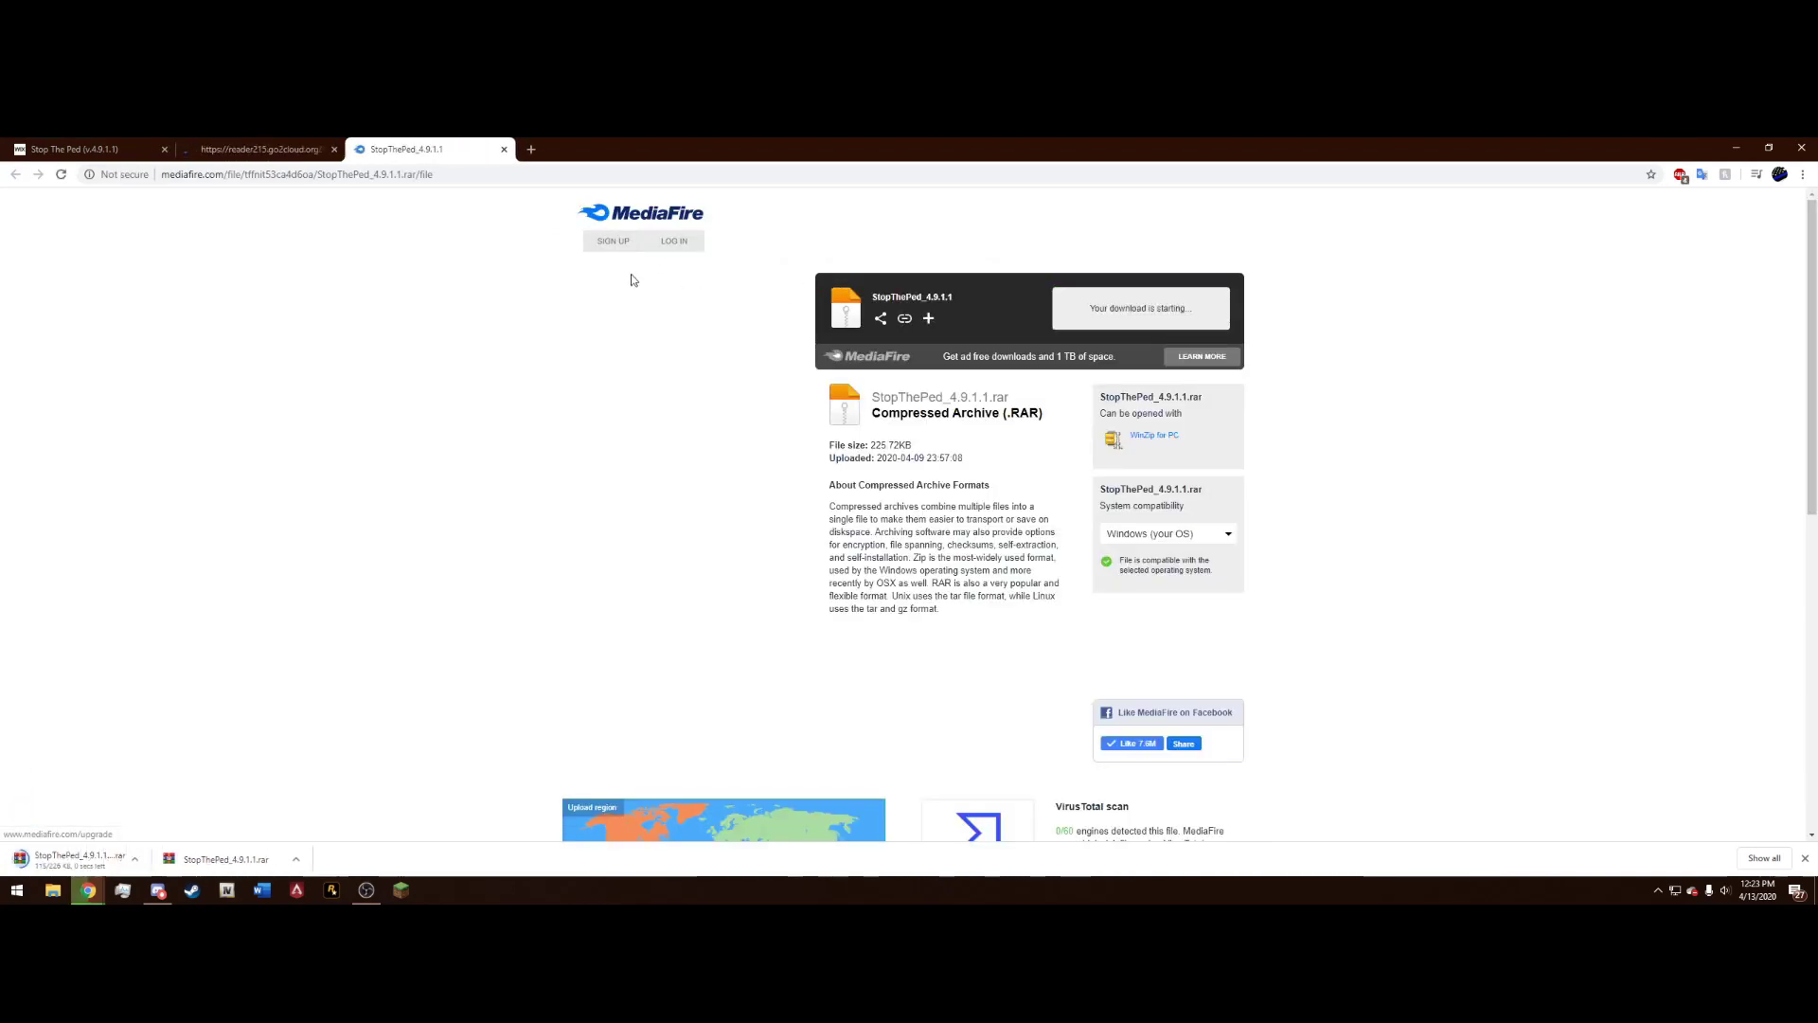
{"action": "left_click", "coordinate": [504, 149]}
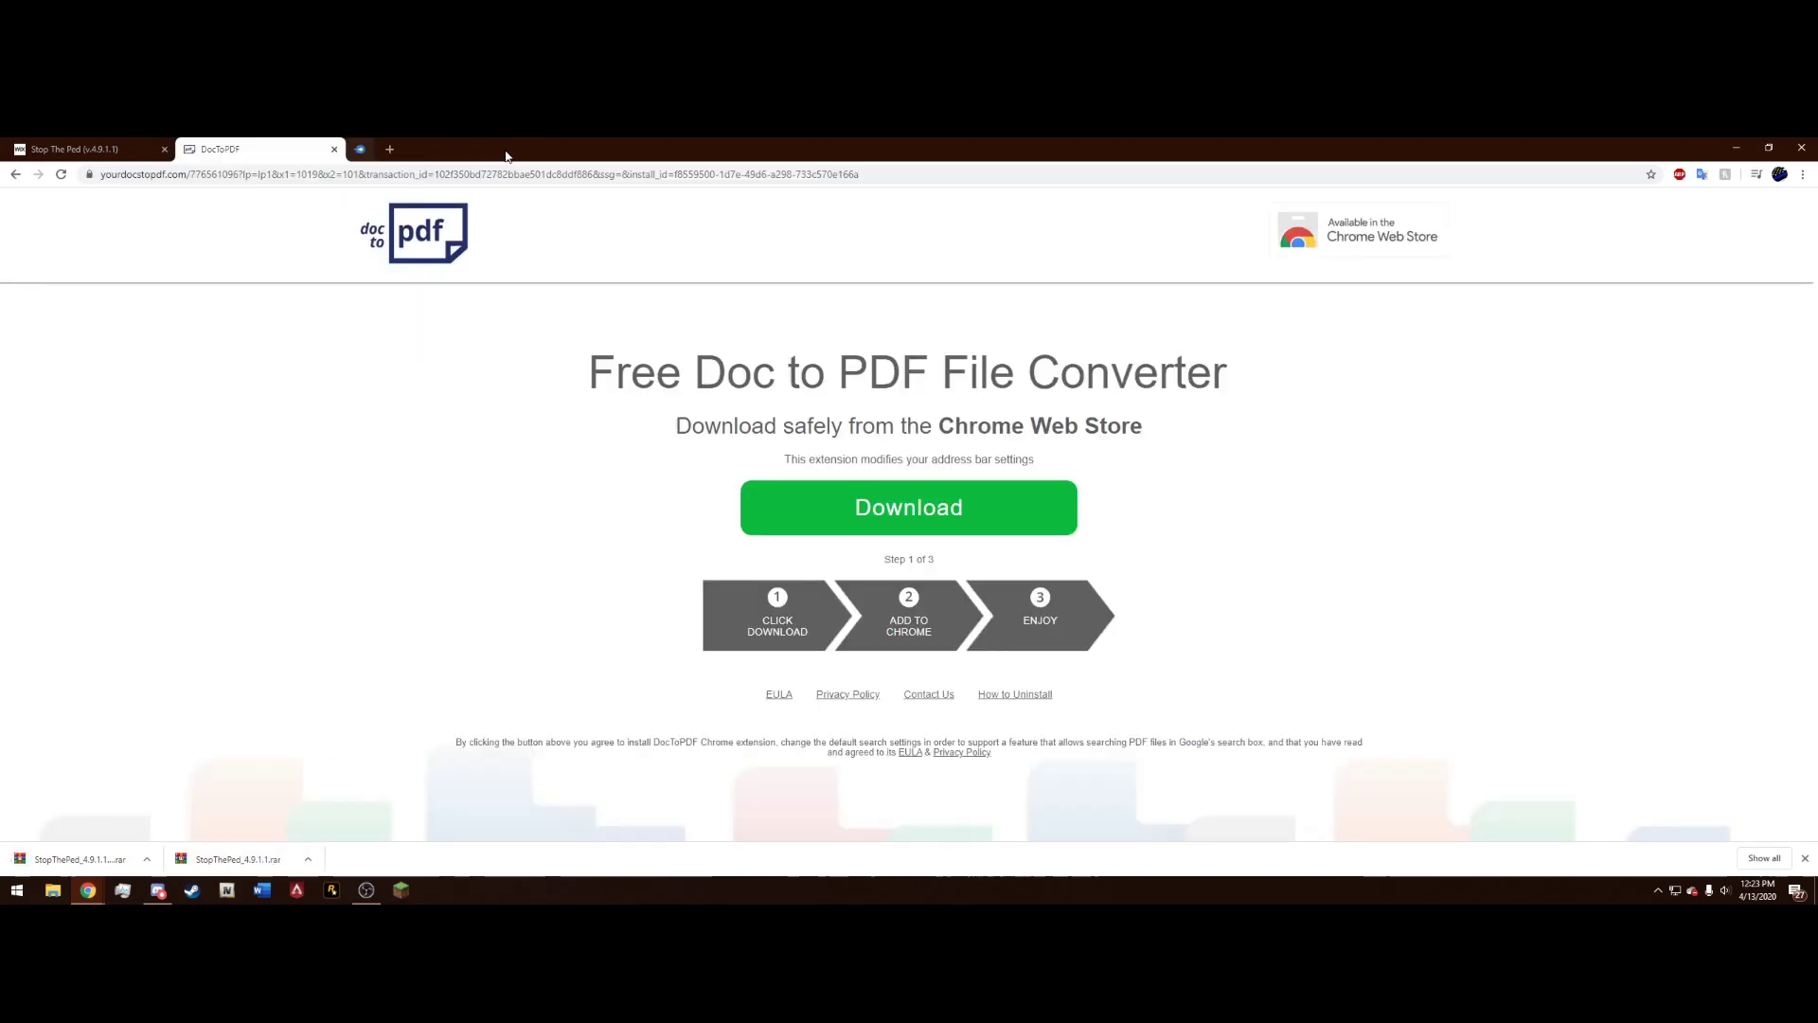
{"action": "left_click", "coordinate": [334, 152]}
- Copy the downloaded StopThePed archive onto the desktop and minimize the browser
{"action": "double_click", "coordinate": [335, 151]}
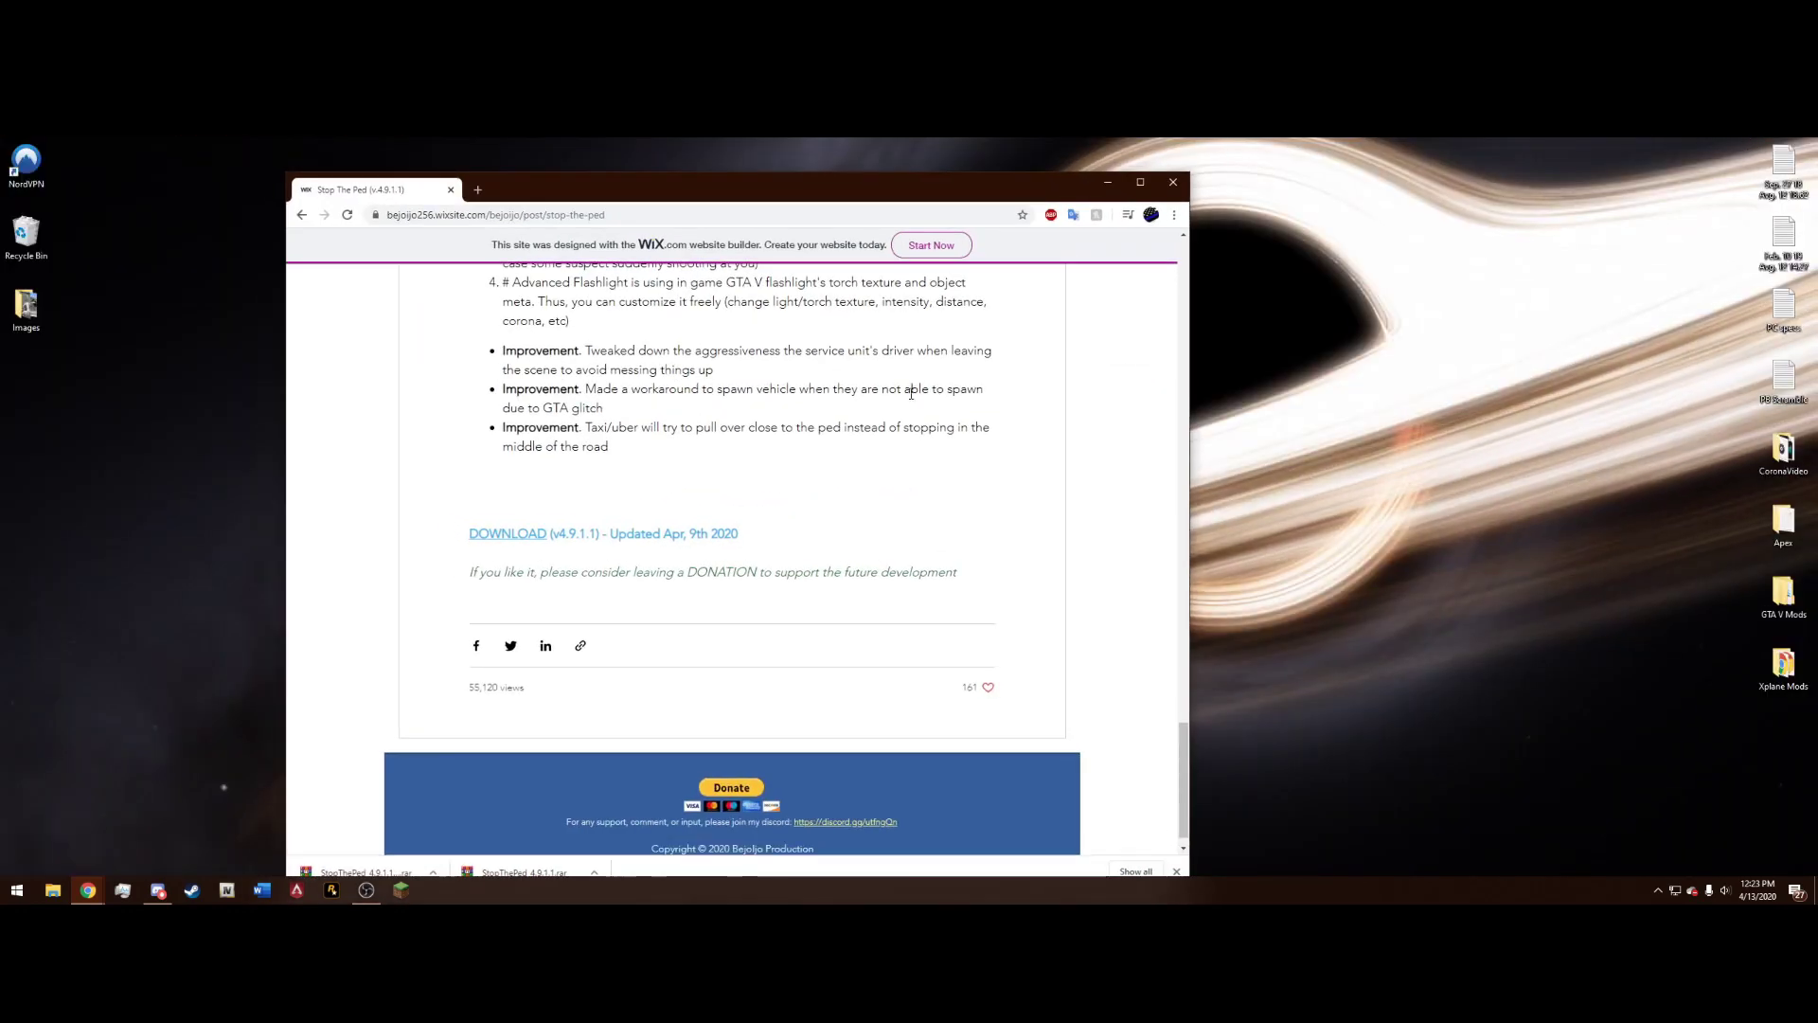
{"action": "left_click_drag", "start_coordinate": [402, 842], "coordinate": [1464, 379]}
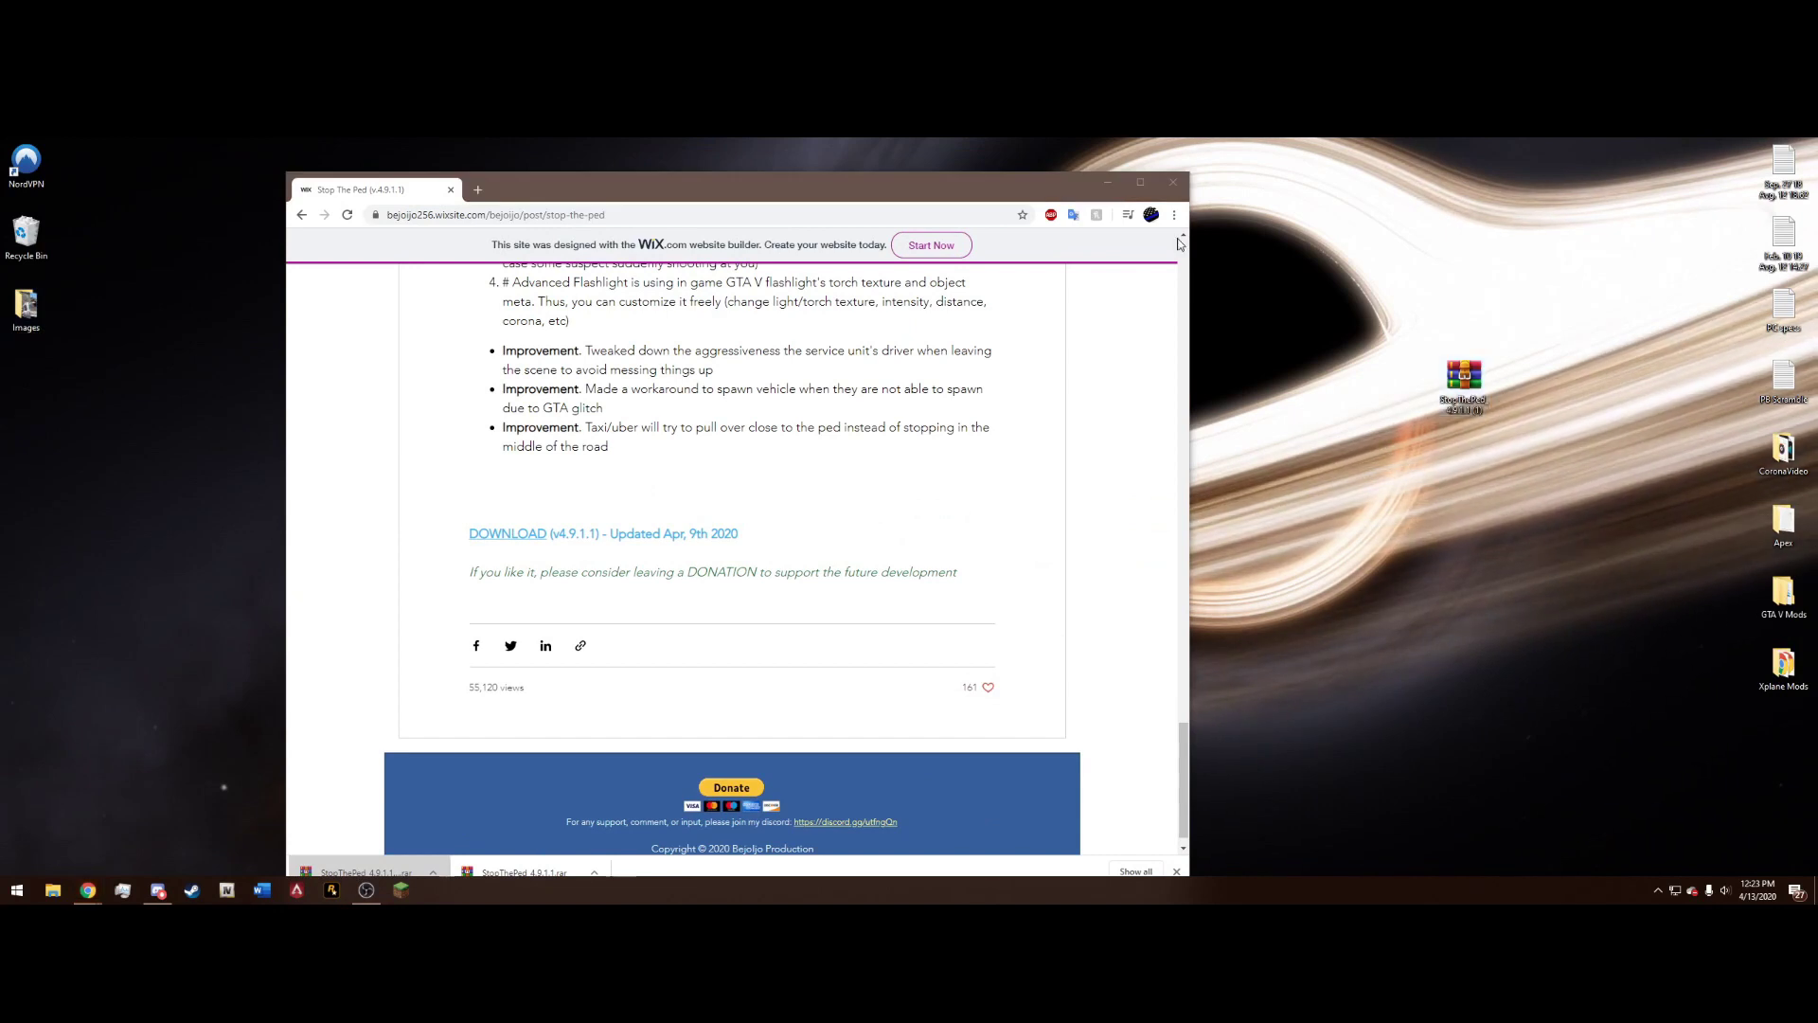
{"action": "left_click", "coordinate": [1141, 184]}
{"action": "left_click", "coordinate": [1731, 144]}
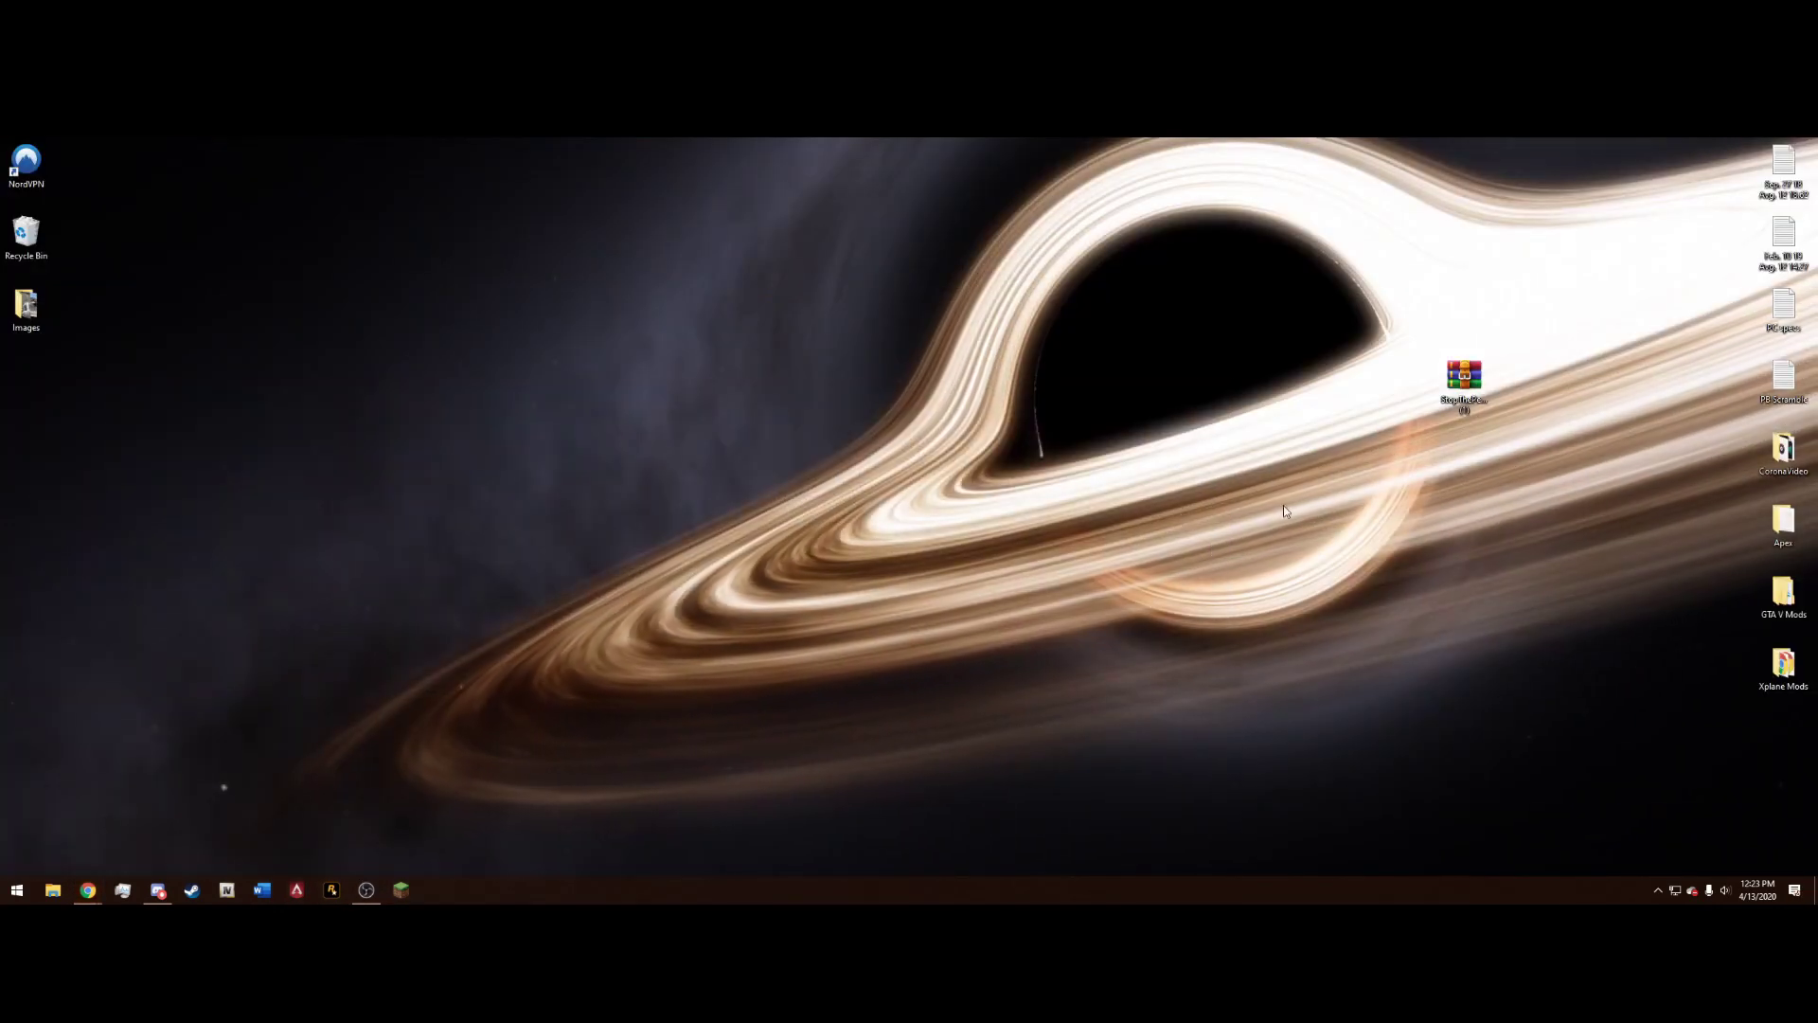
{"action": "left_click_drag", "start_coordinate": [1459, 388], "coordinate": [1411, 525]}
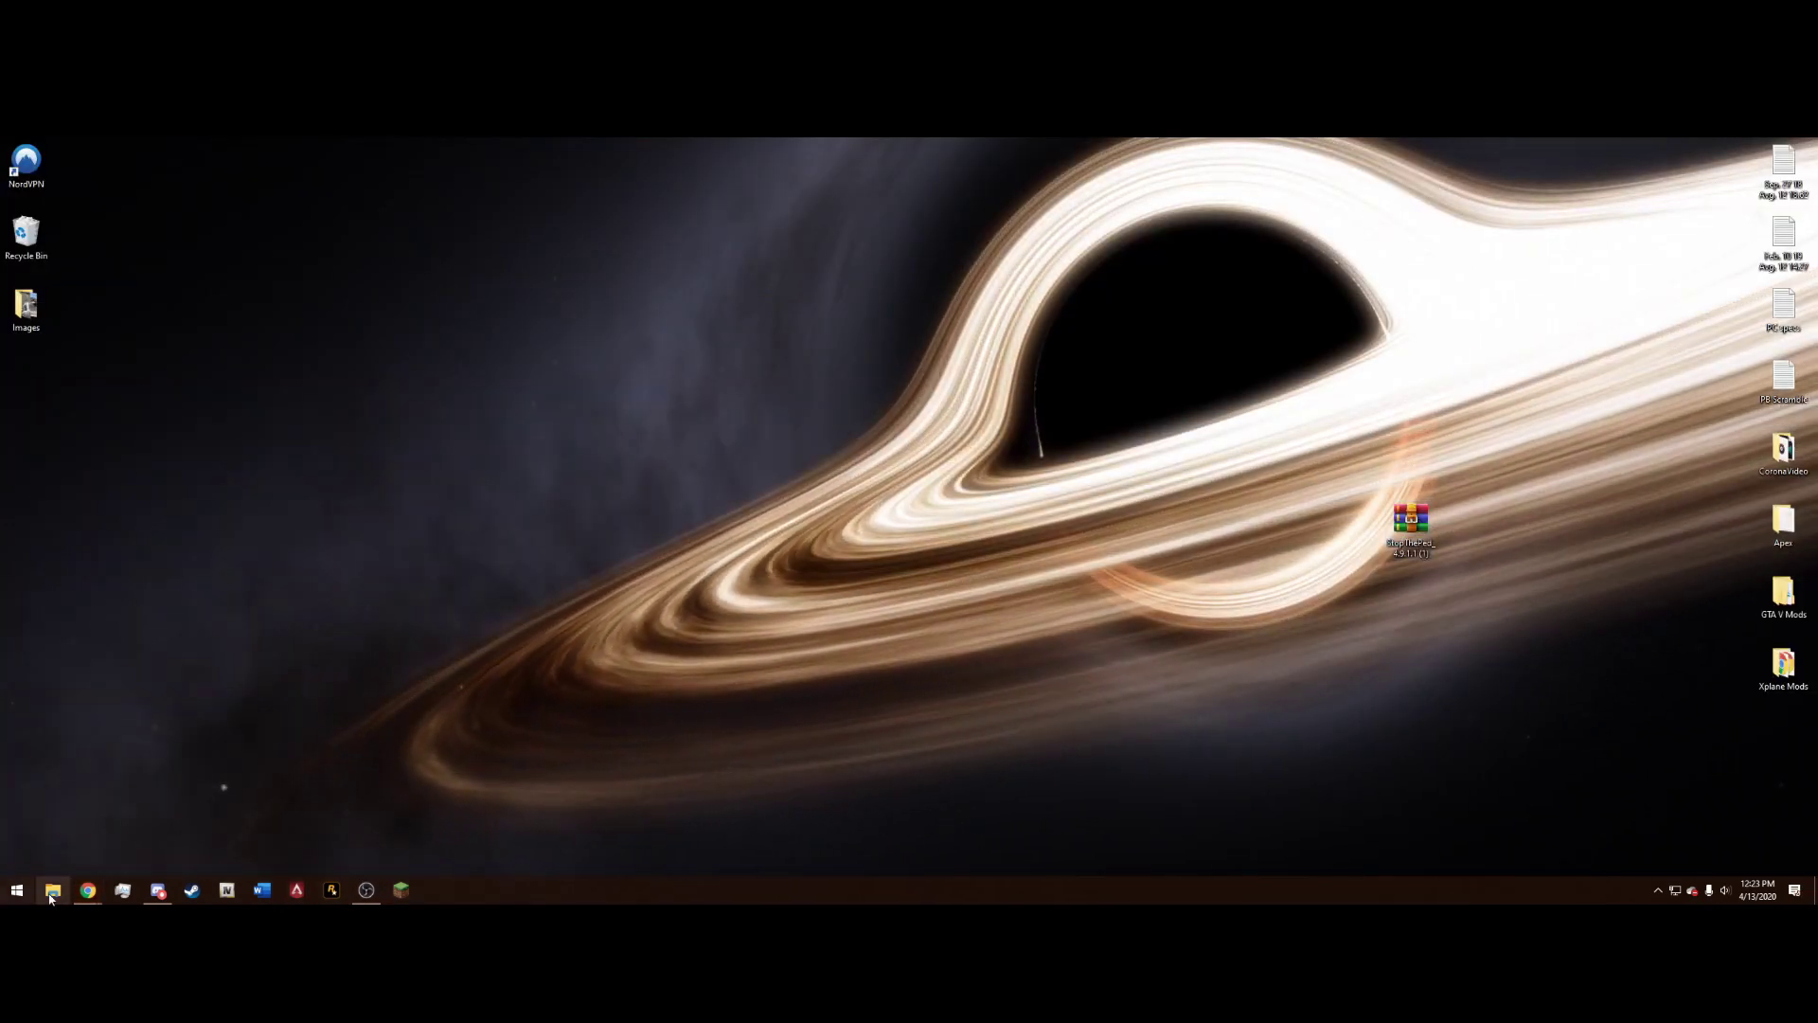
- Open a File Explorer window at G:\Grand Theft Auto V\plugins\LSPDFR on Terabyte1
{"action": "key", "text": "super+e"}
{"action": "left_click", "coordinate": [57, 516]}
{"action": "double_click", "coordinate": [219, 535]}
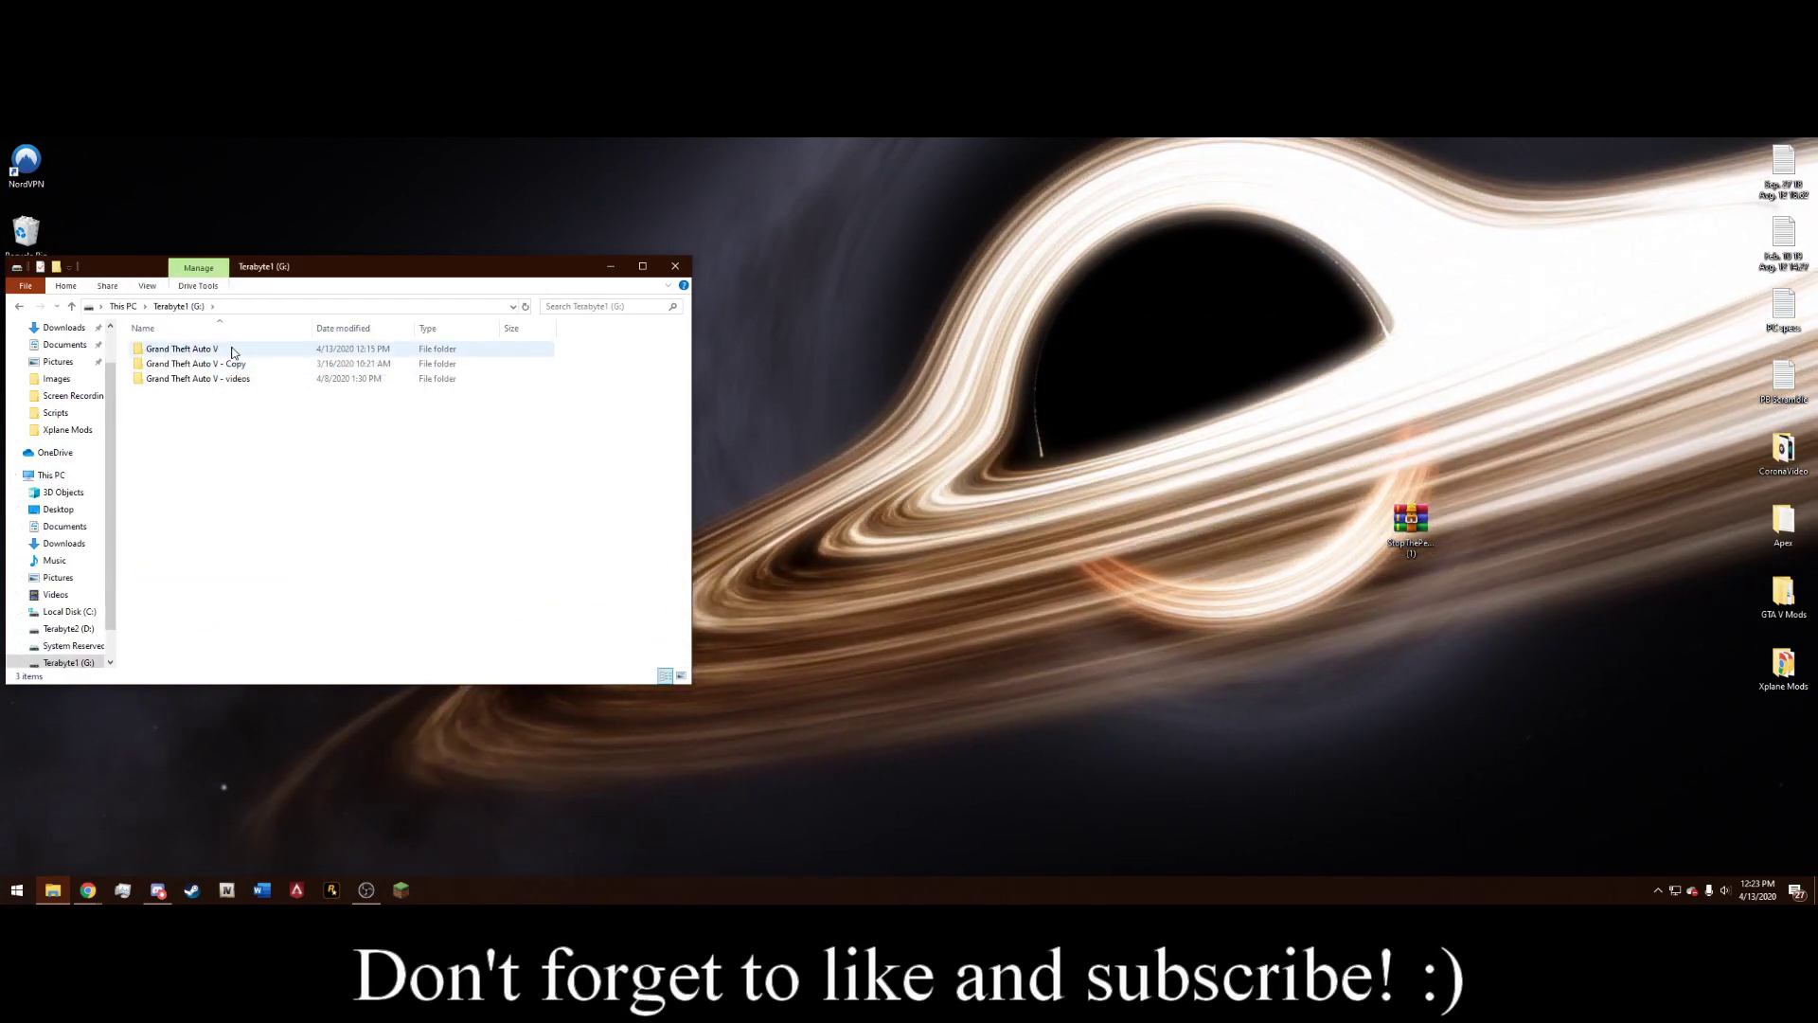
{"action": "double_click", "coordinate": [230, 351]}
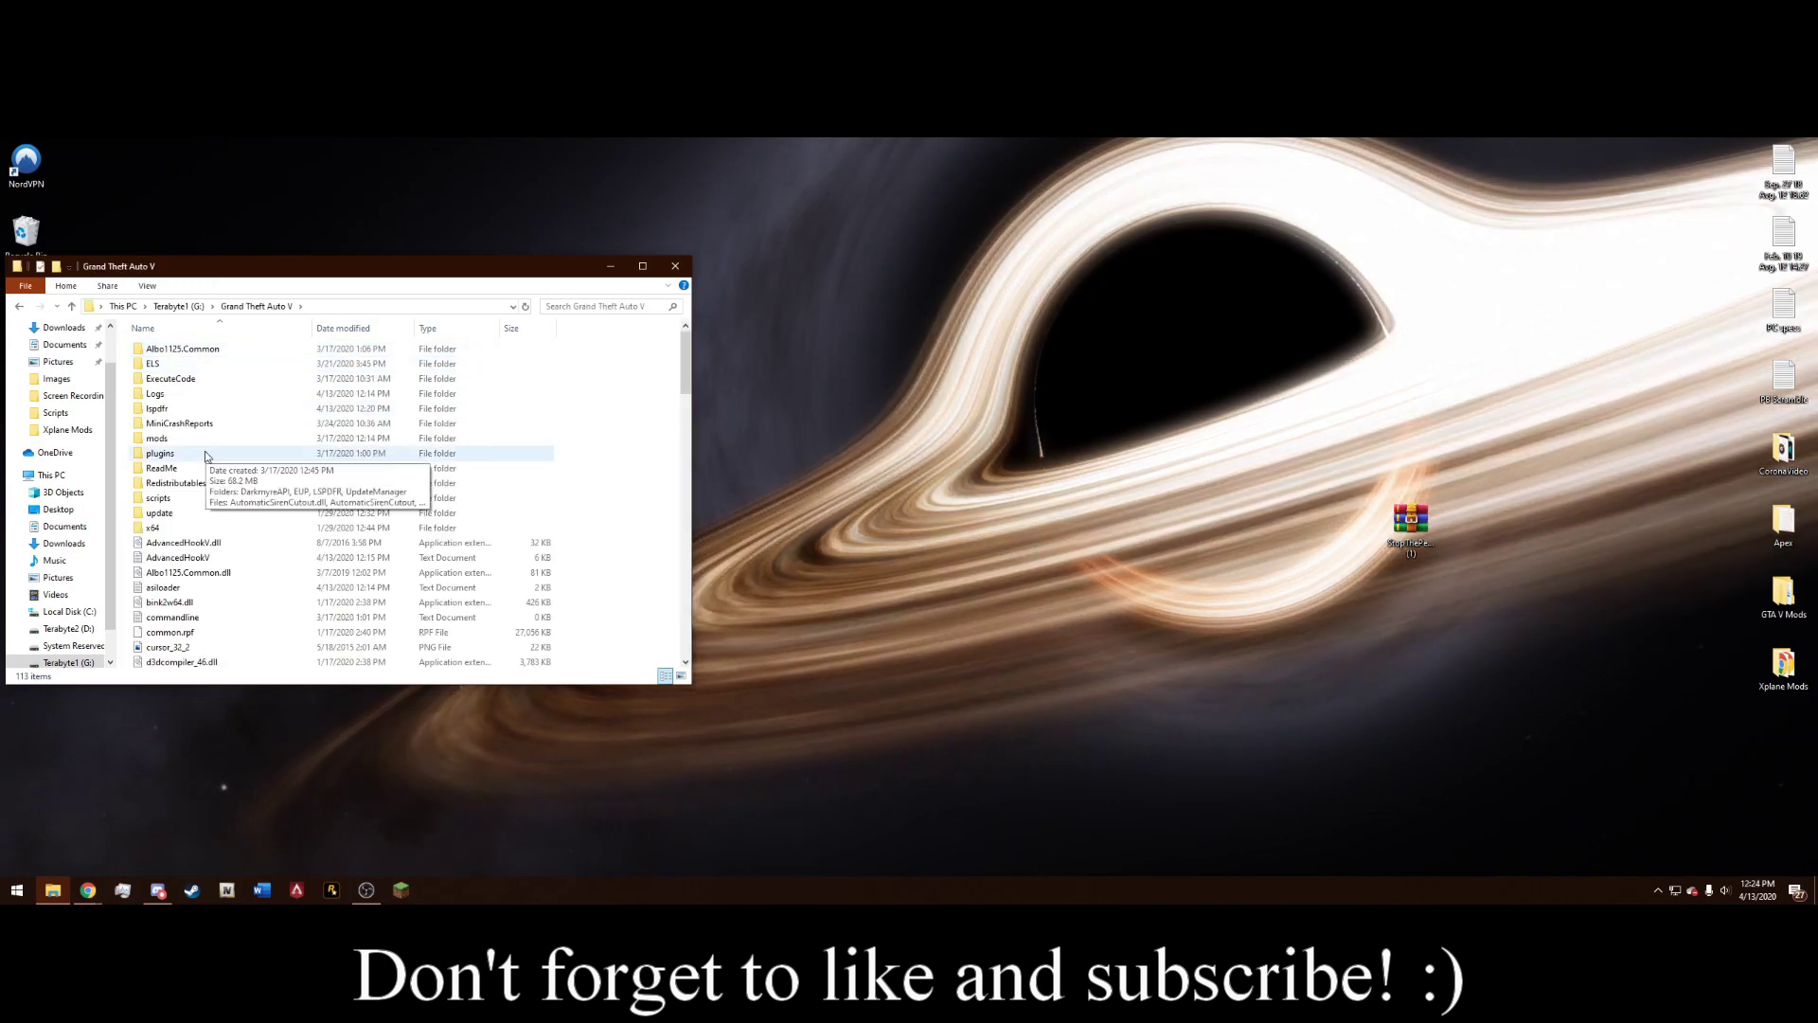
{"action": "double_click", "coordinate": [206, 455]}
{"action": "double_click", "coordinate": [166, 378]}
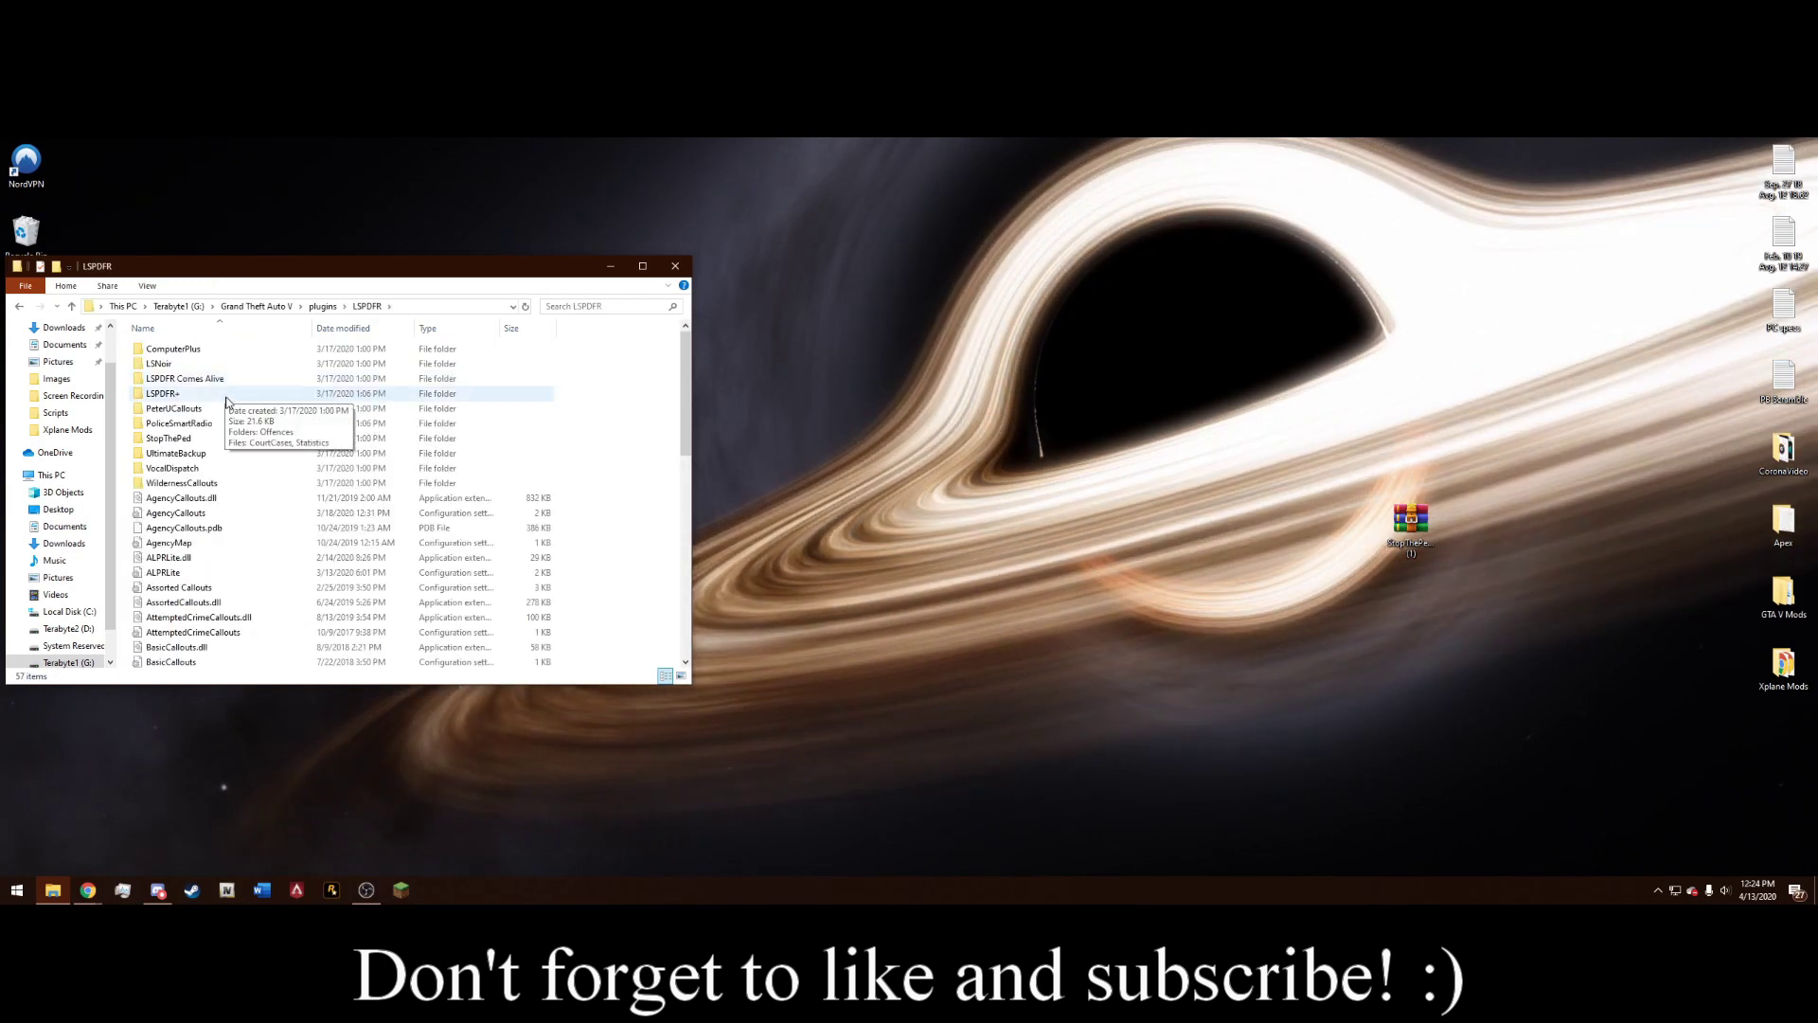
{"action": "scroll", "coordinate": [290, 468], "scroll_direction": "down", "scroll_amount": 3}
{"action": "scroll", "coordinate": [290, 468], "scroll_direction": "down", "scroll_amount": 10}
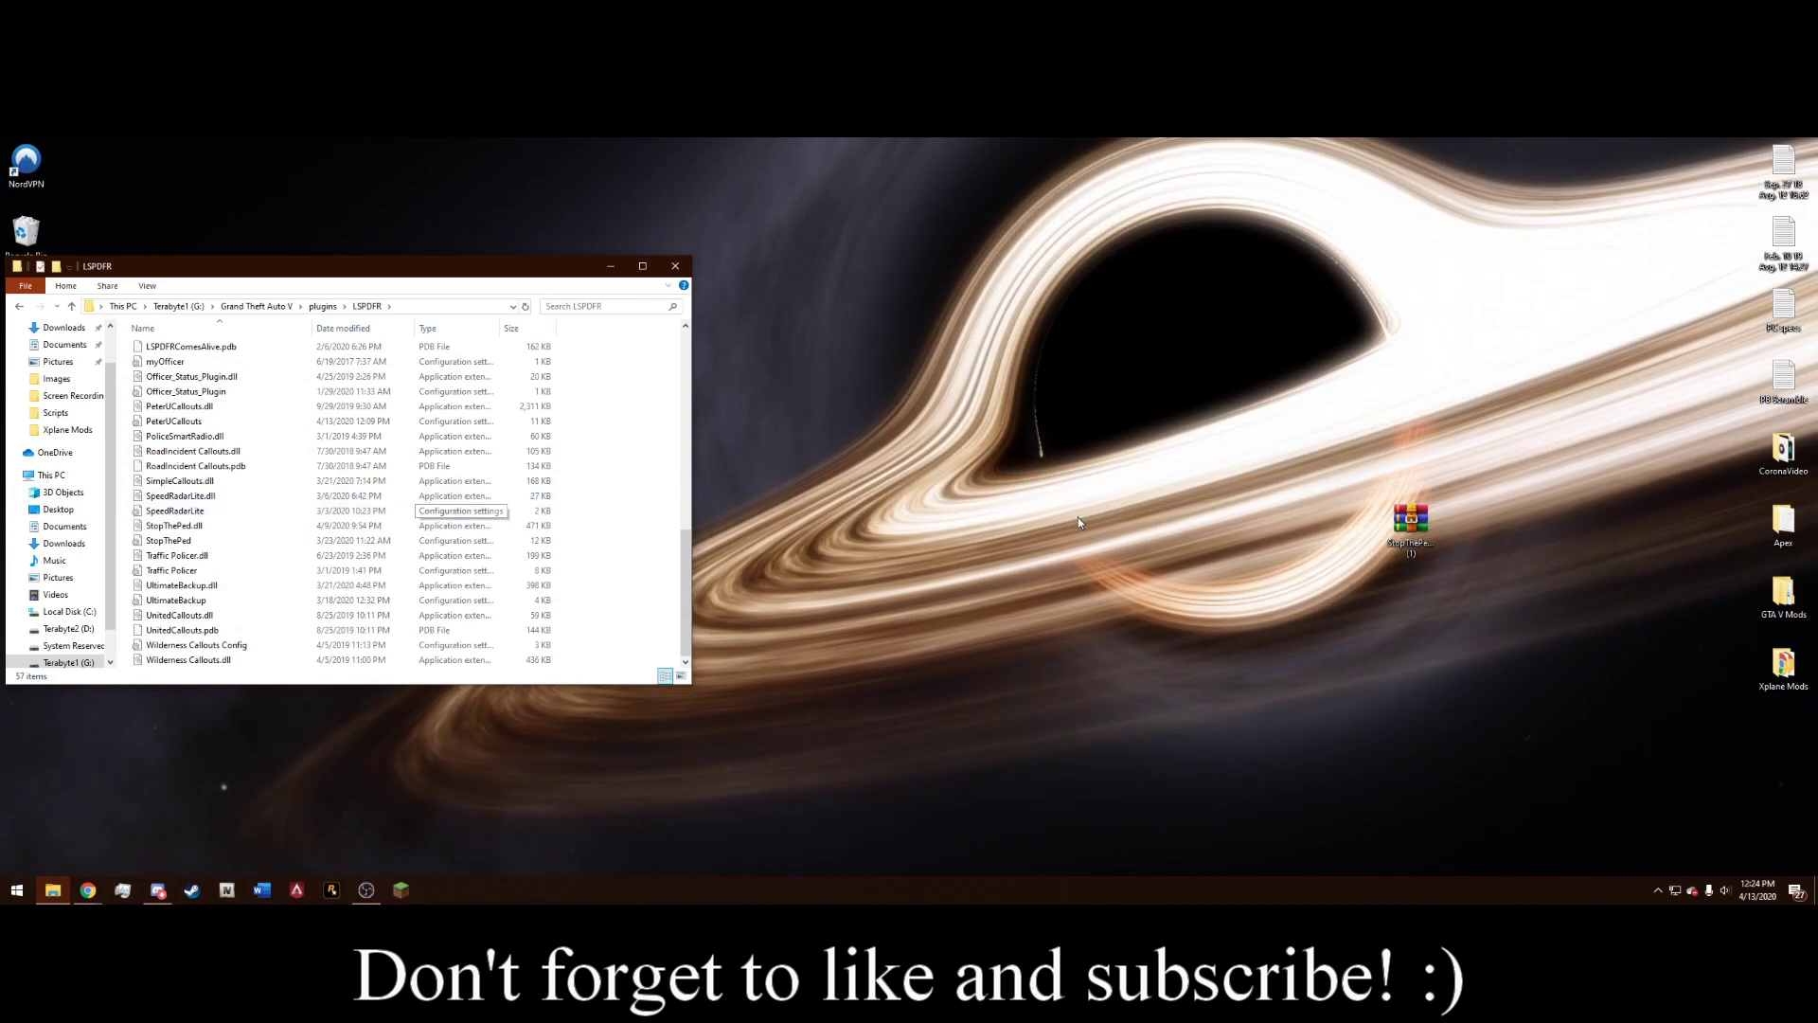
{"action": "left_click_drag", "start_coordinate": [1394, 540], "coordinate": [1393, 467]}
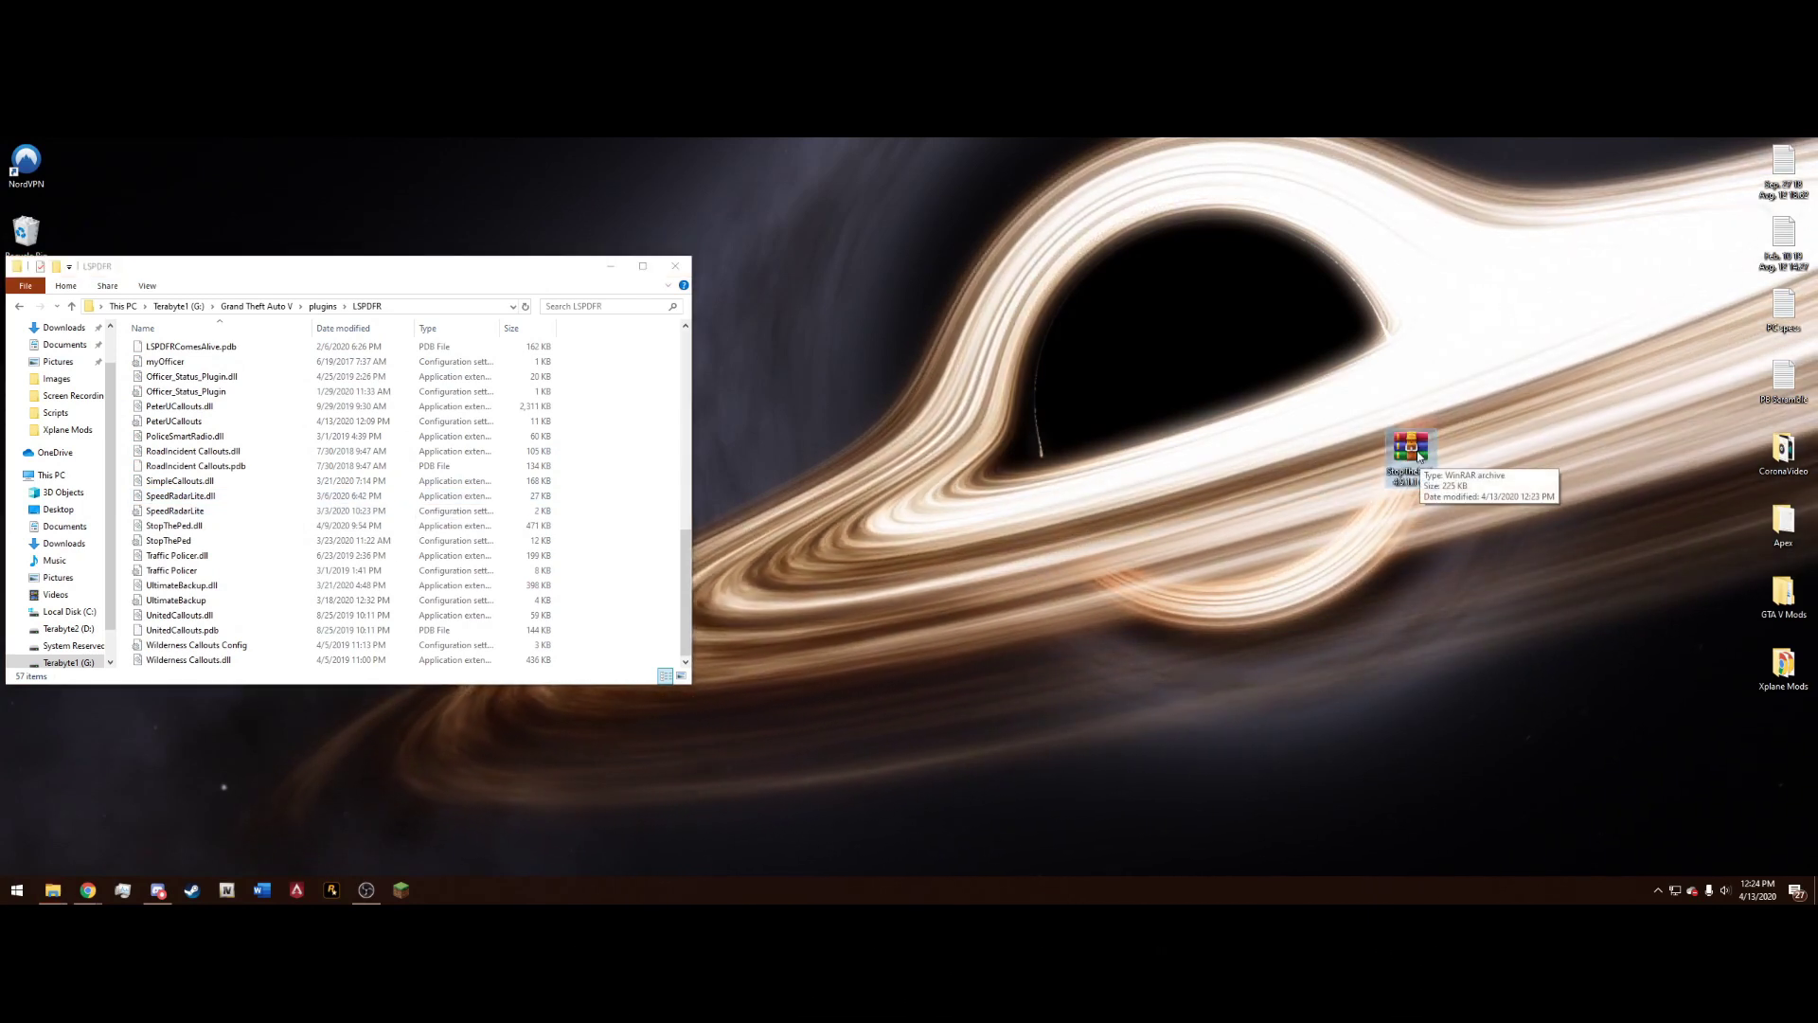
- Open the StopThePed archive in WinRAR and go into its Plugins\LSPDFR folder
{"action": "double_click", "coordinate": [1410, 447]}
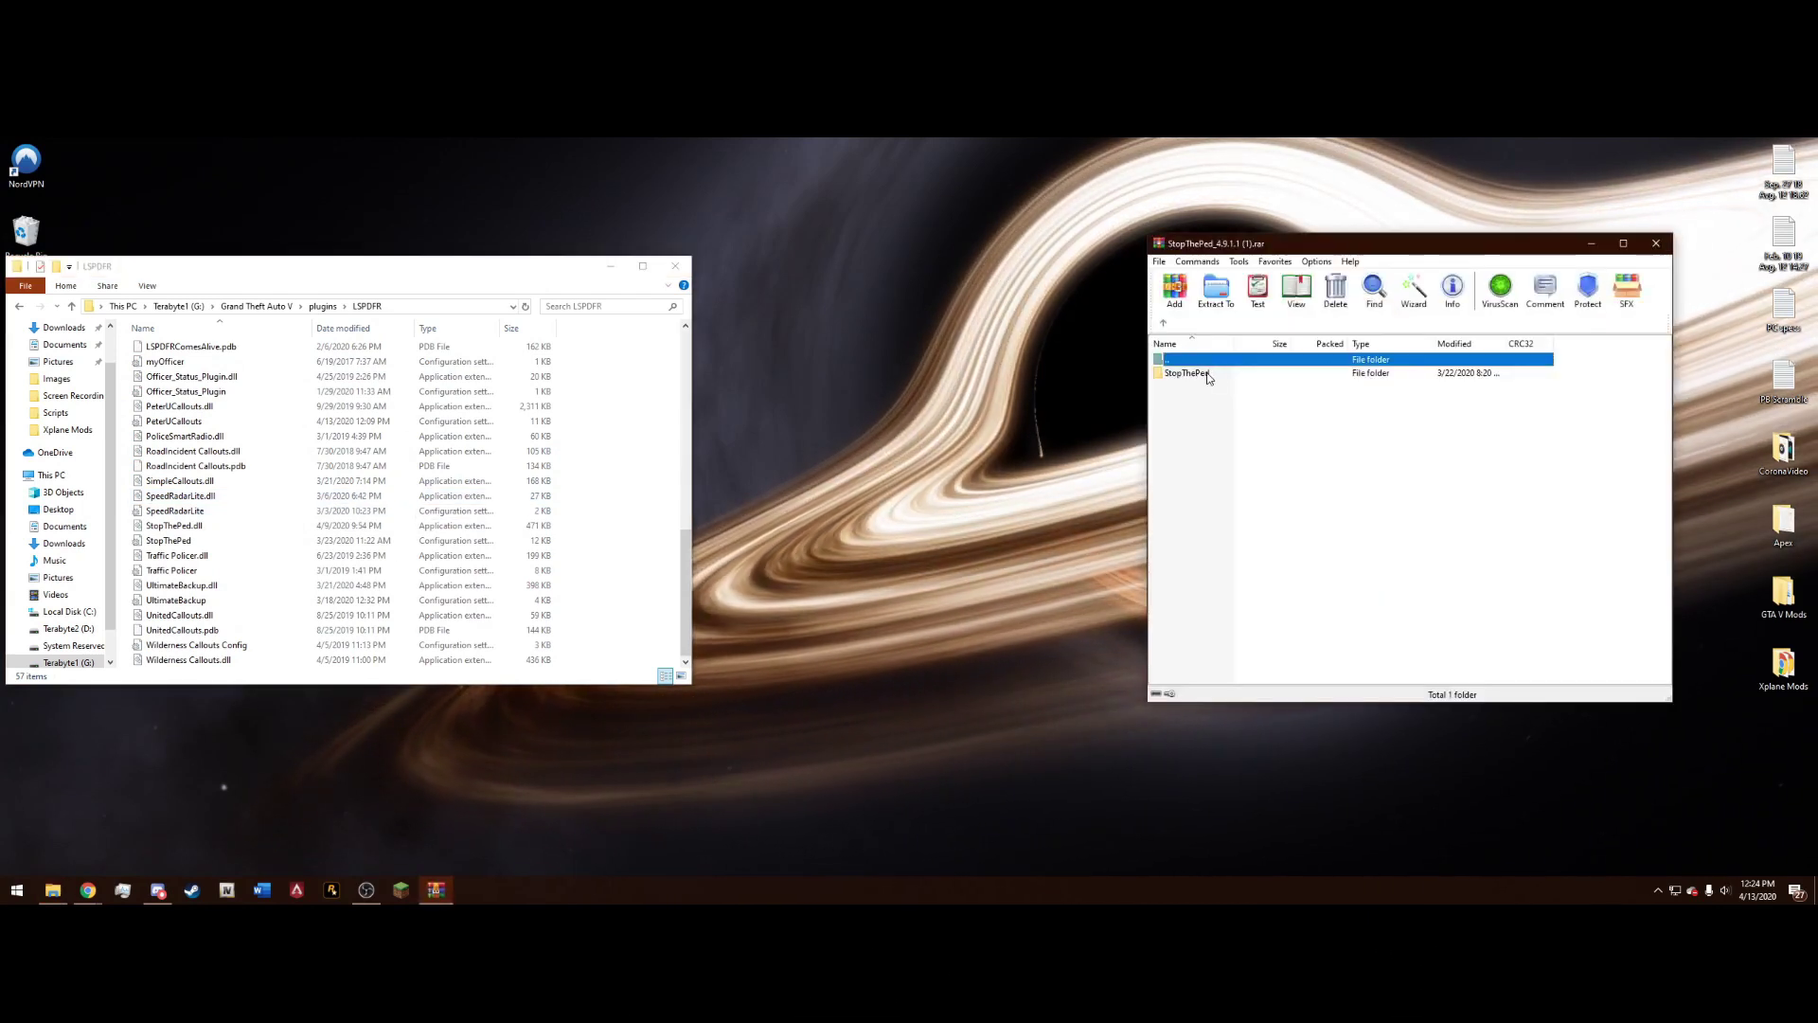
{"action": "double_click", "coordinate": [1184, 373]}
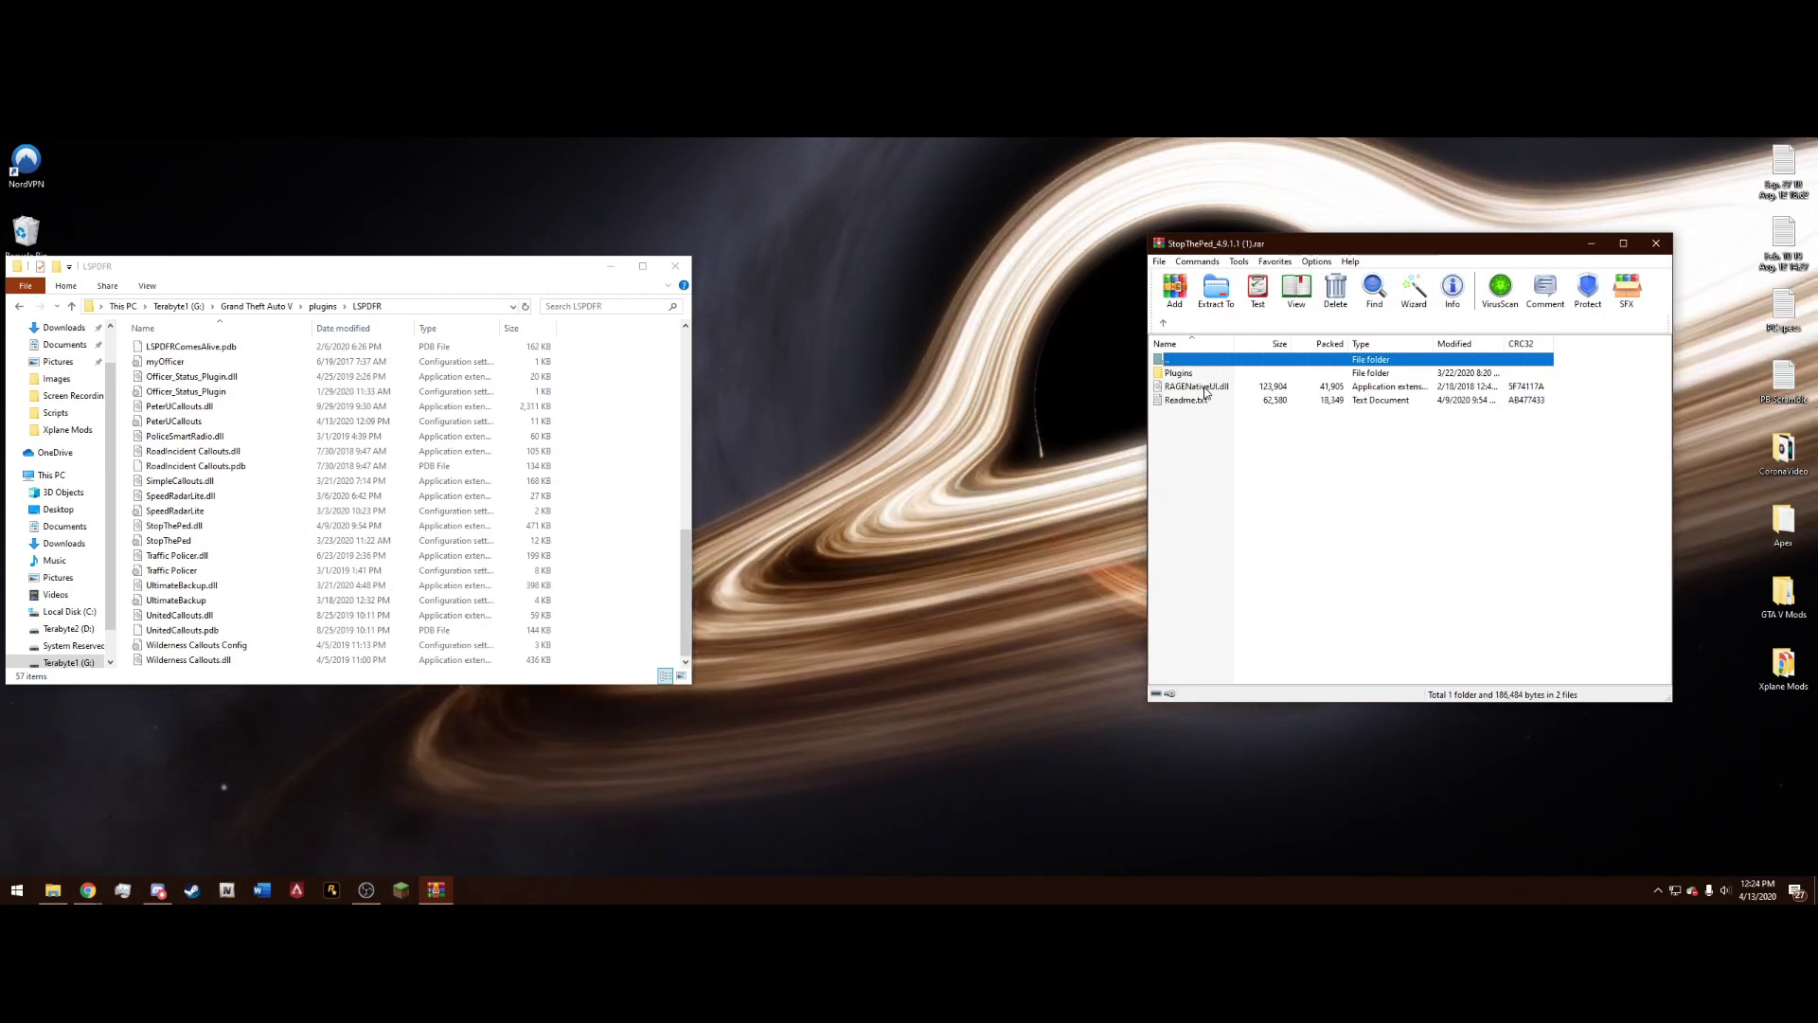
{"action": "left_click", "coordinate": [1211, 389]}
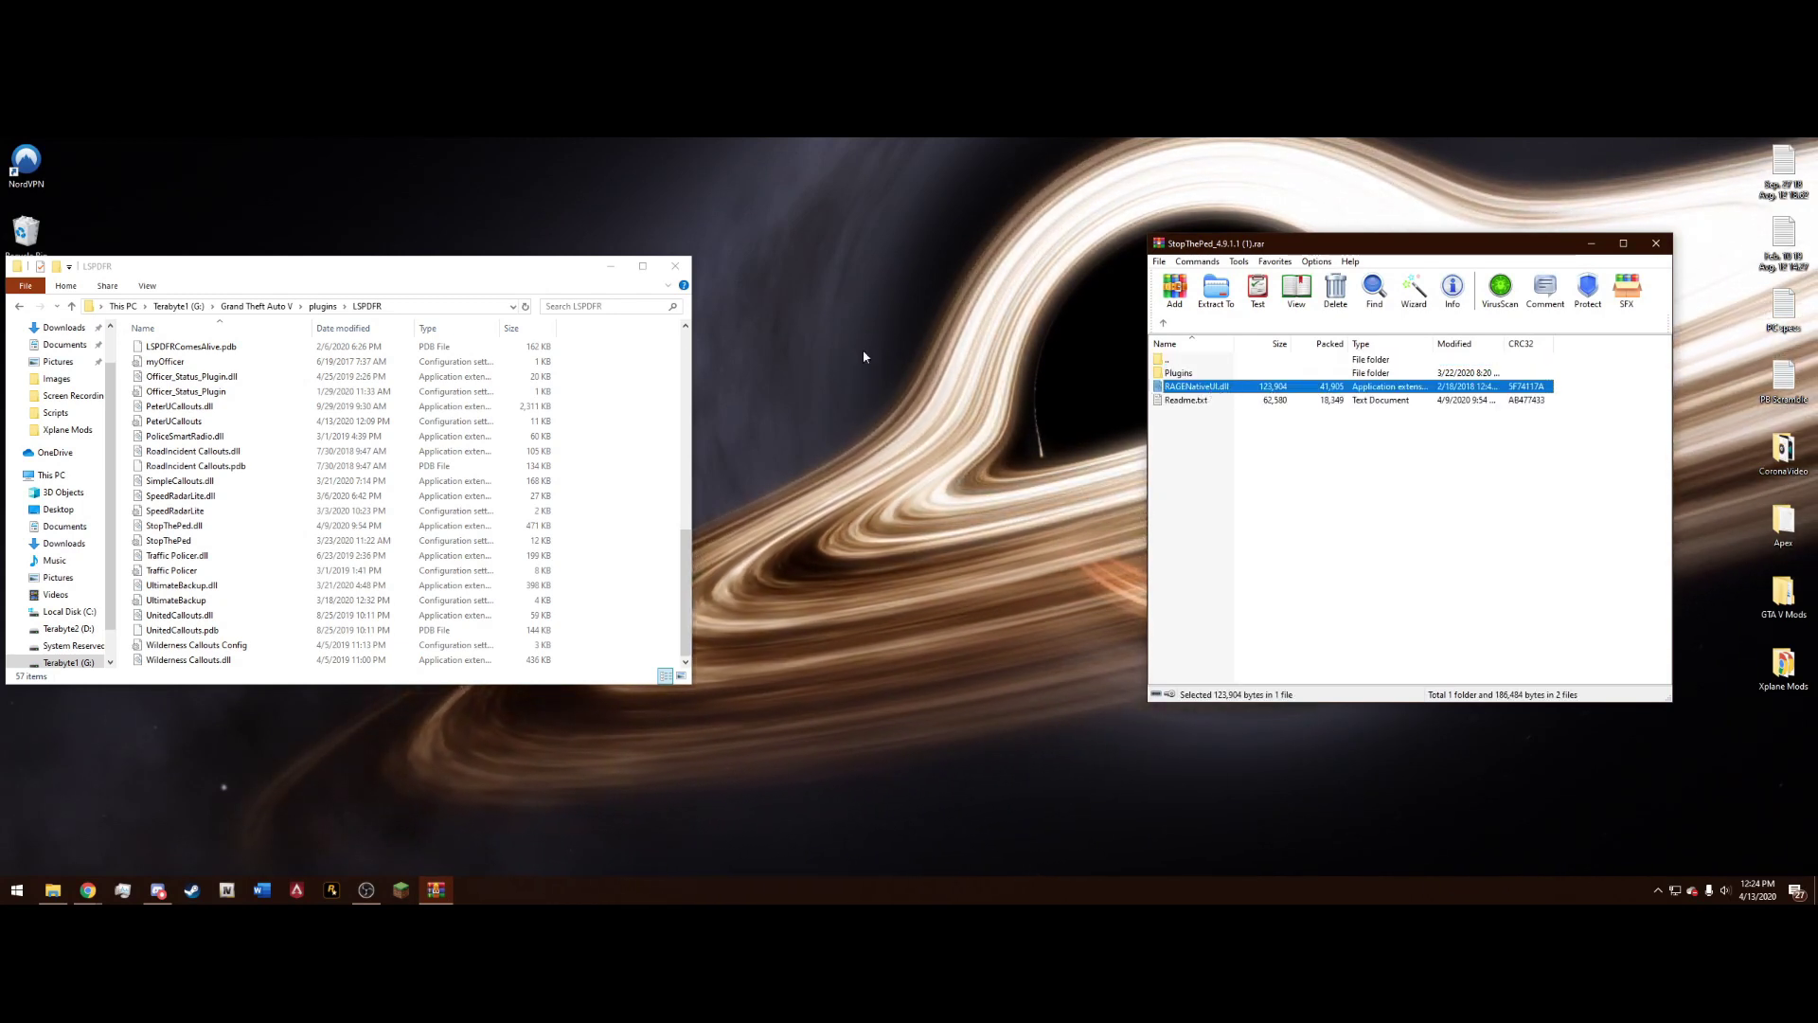
{"action": "double_click", "coordinate": [1215, 374]}
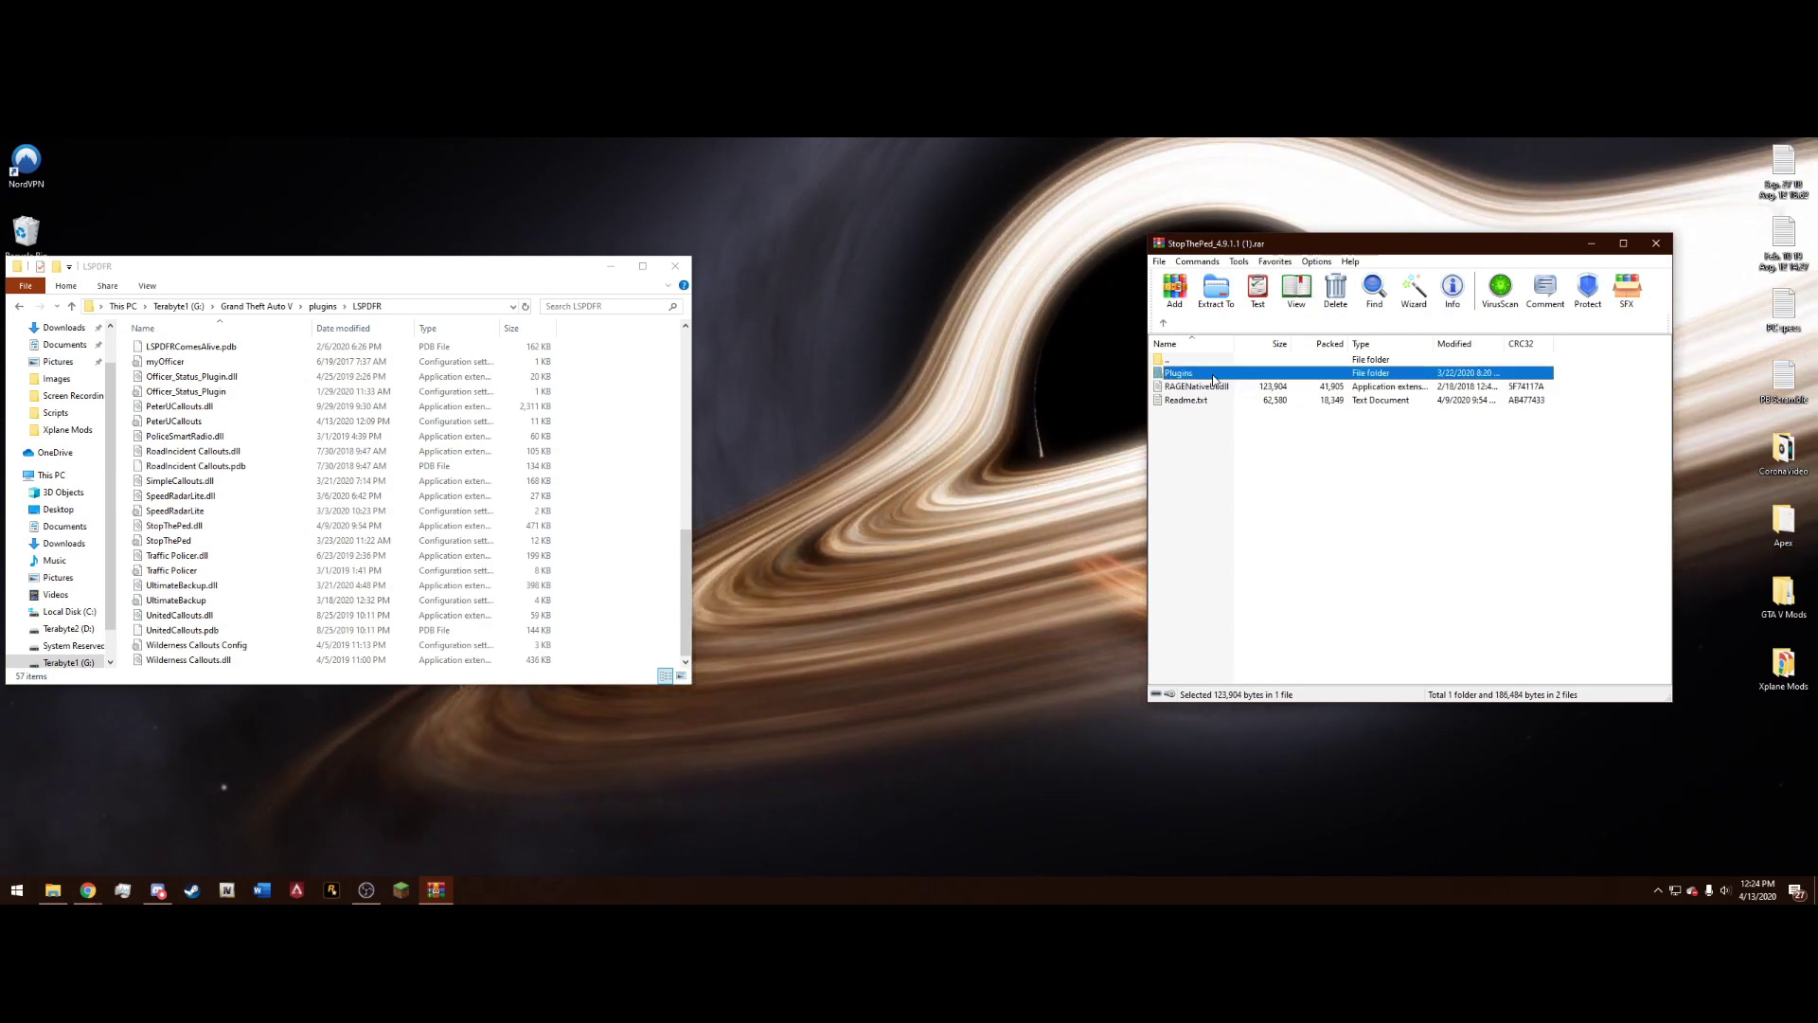
{"action": "double_click", "coordinate": [1204, 375]}
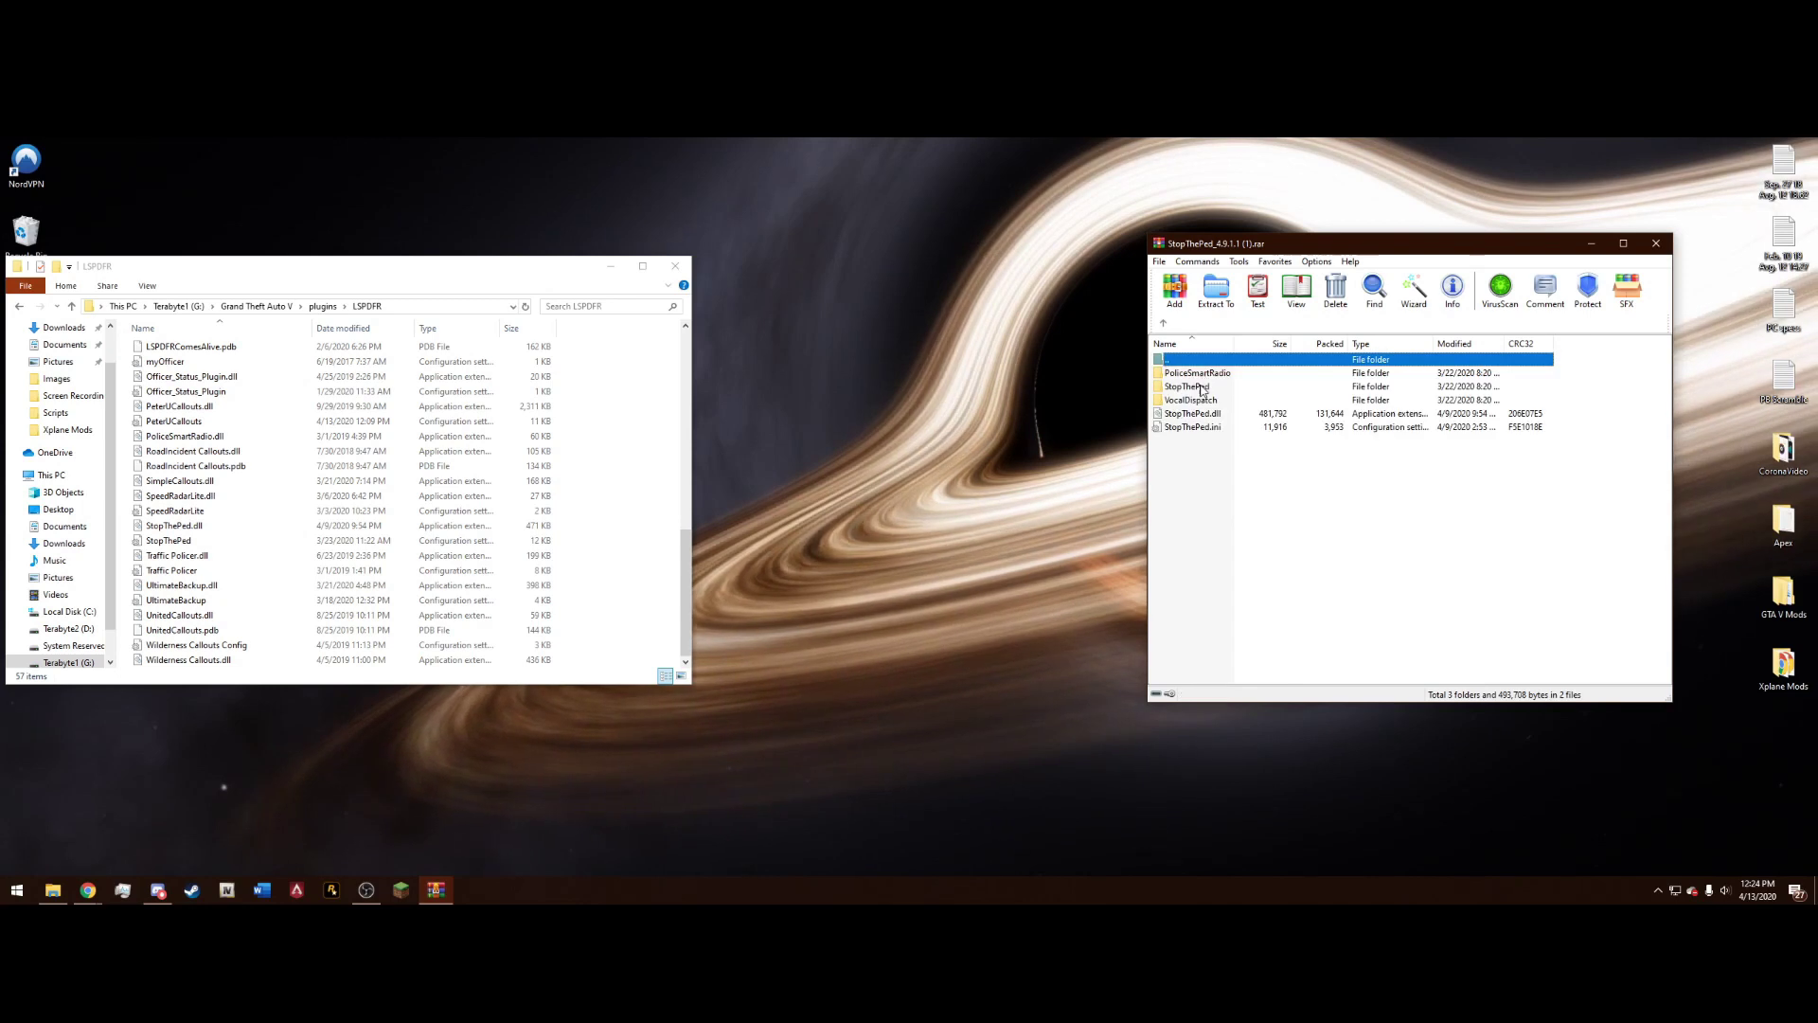
- Select the archive's folders, then StopThePed.dll and StopThePed.ini, then clear the selection
{"action": "left_click", "coordinate": [1219, 375]}
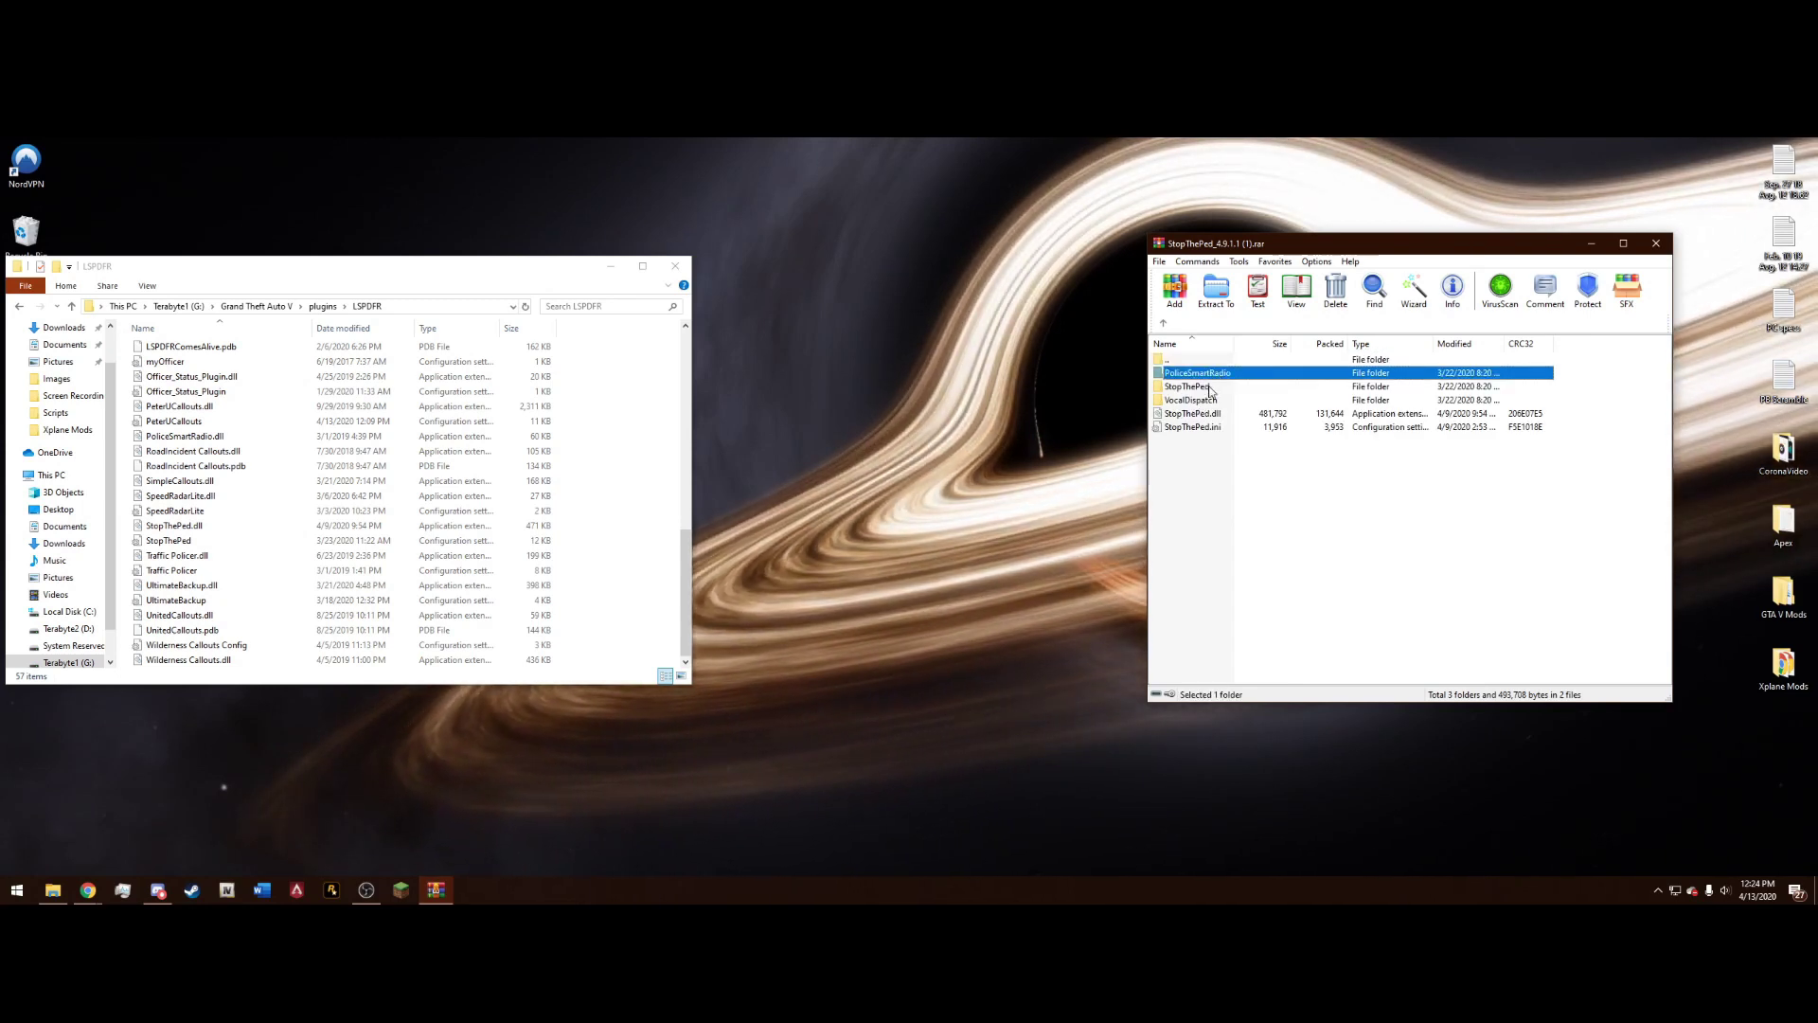
{"action": "left_click", "coordinate": [1215, 387]}
{"action": "left_click", "coordinate": [1213, 402]}
{"action": "left_click", "coordinate": [1216, 416]}
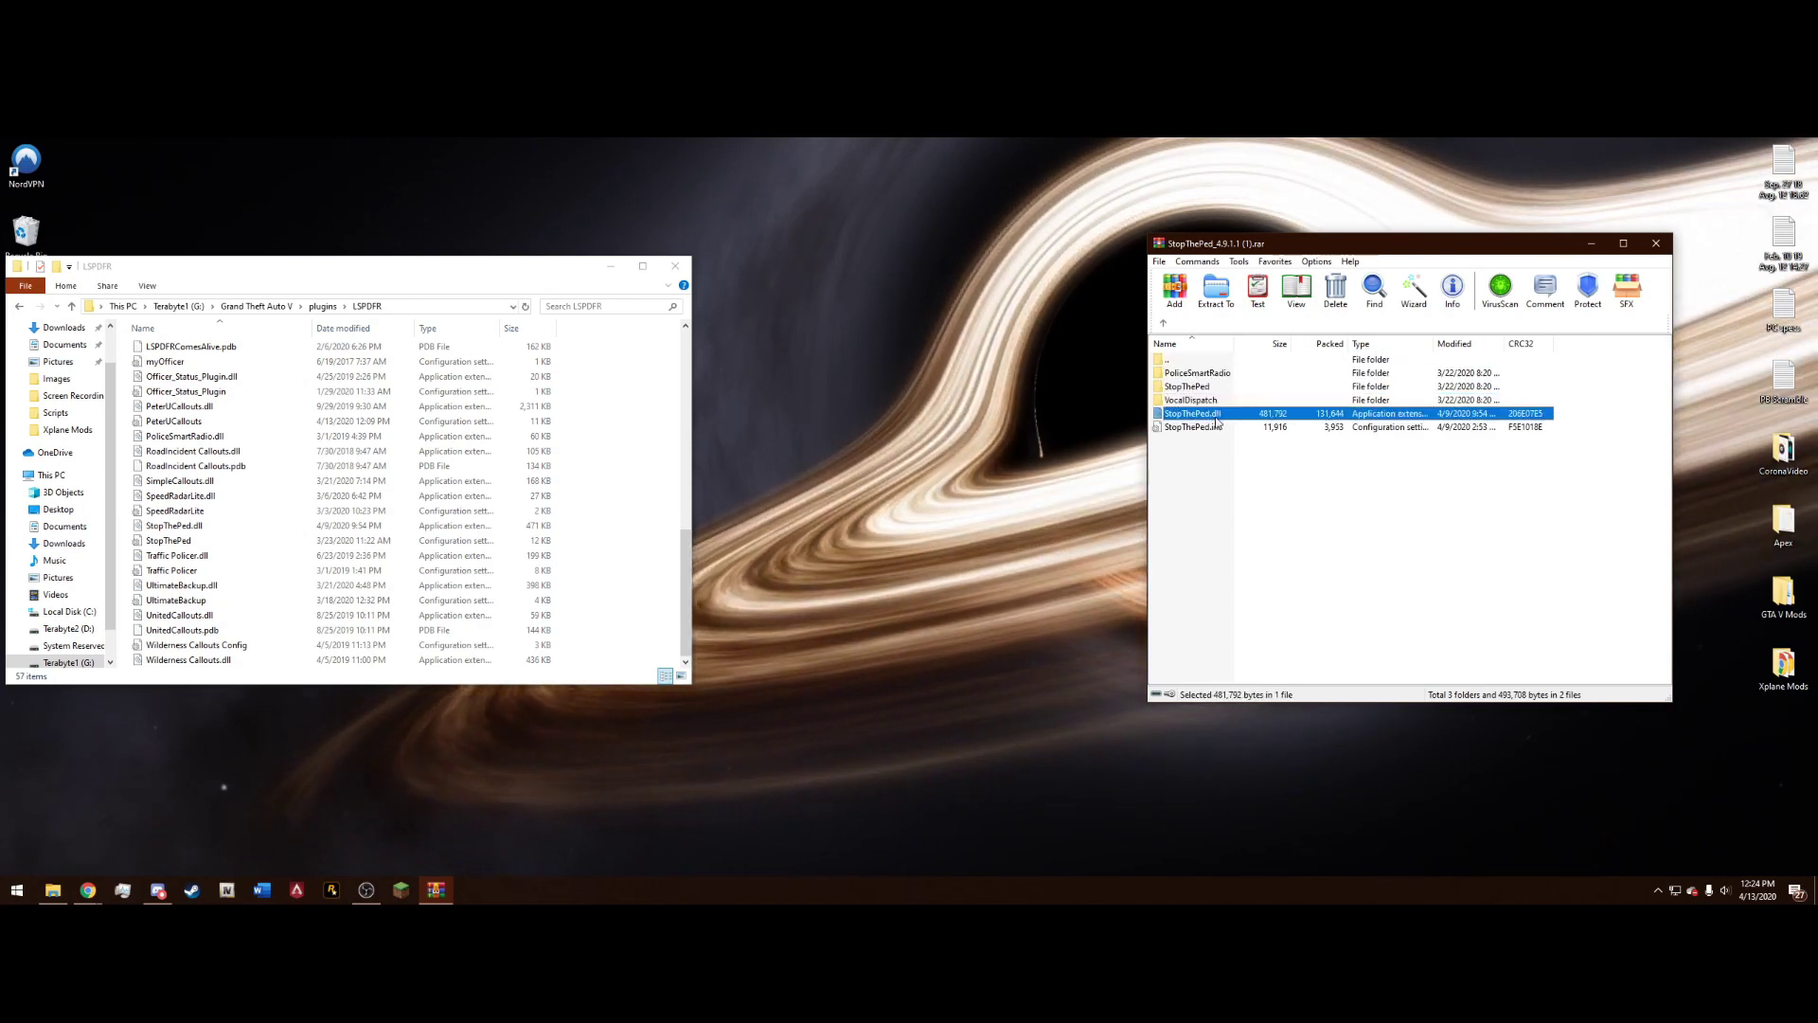
{"action": "left_click", "coordinate": [1243, 428]}
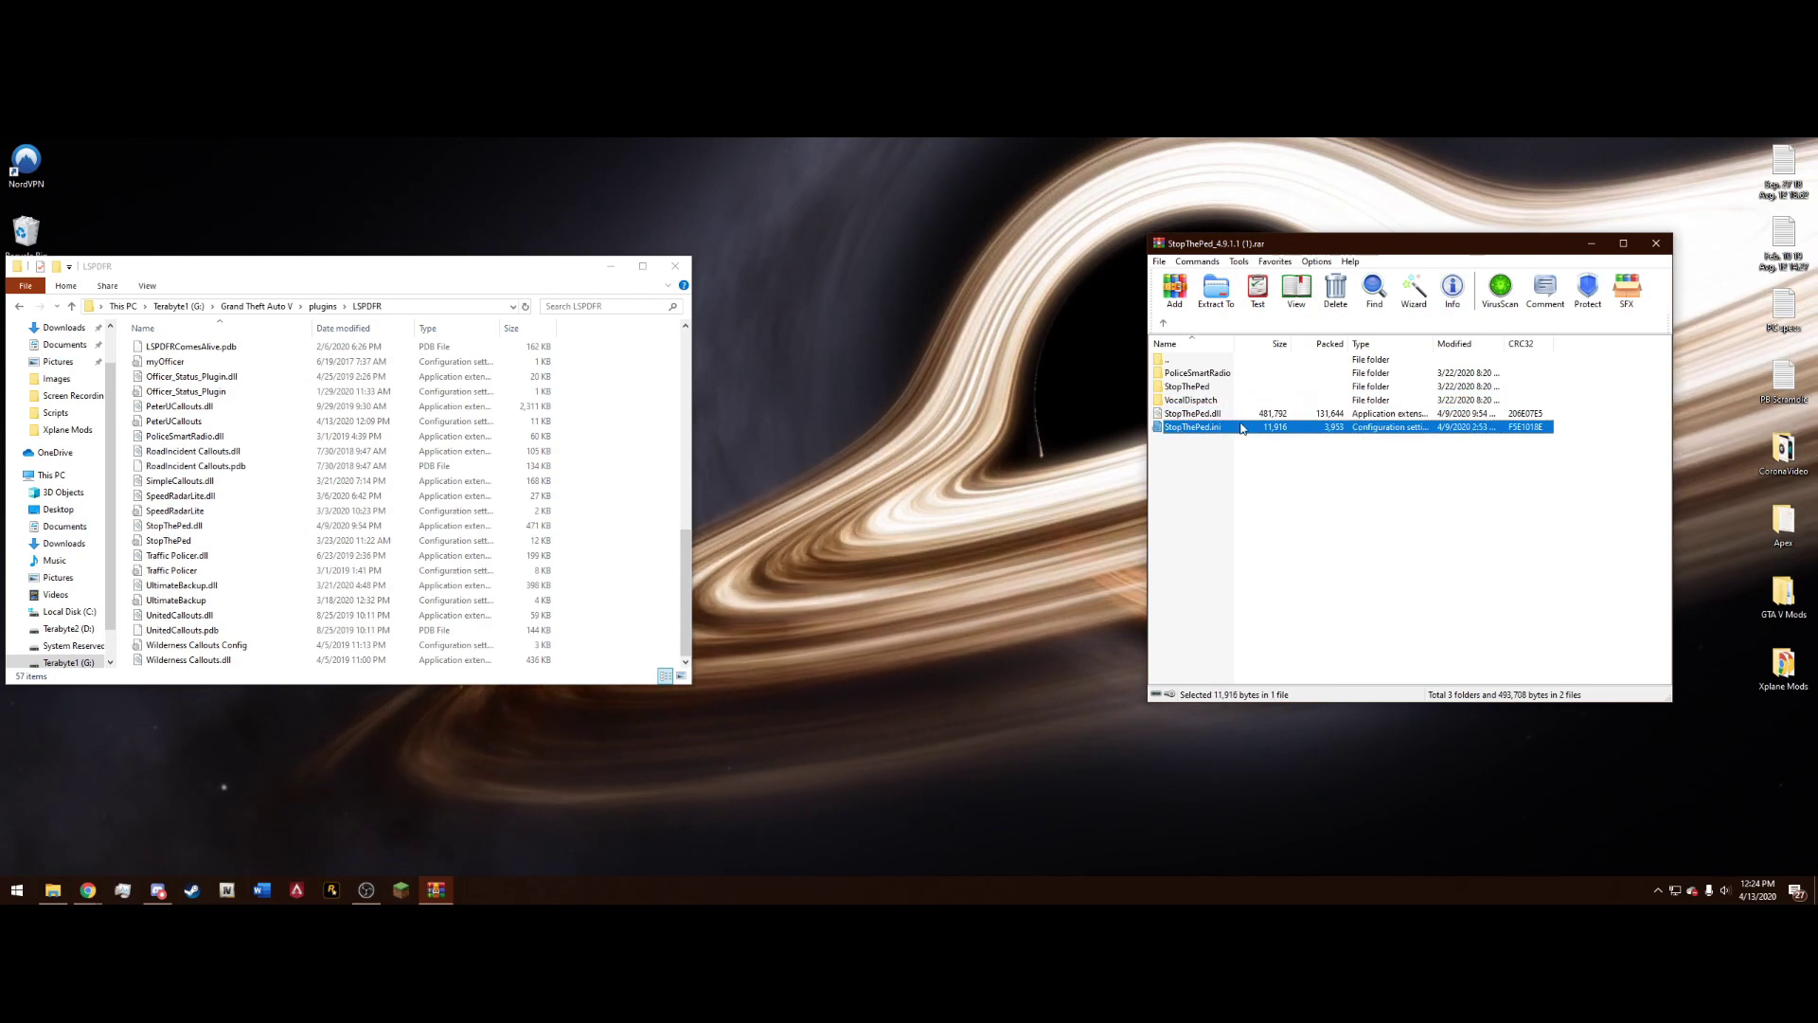
{"action": "left_click_drag", "start_coordinate": [1234, 445], "coordinate": [1213, 422]}
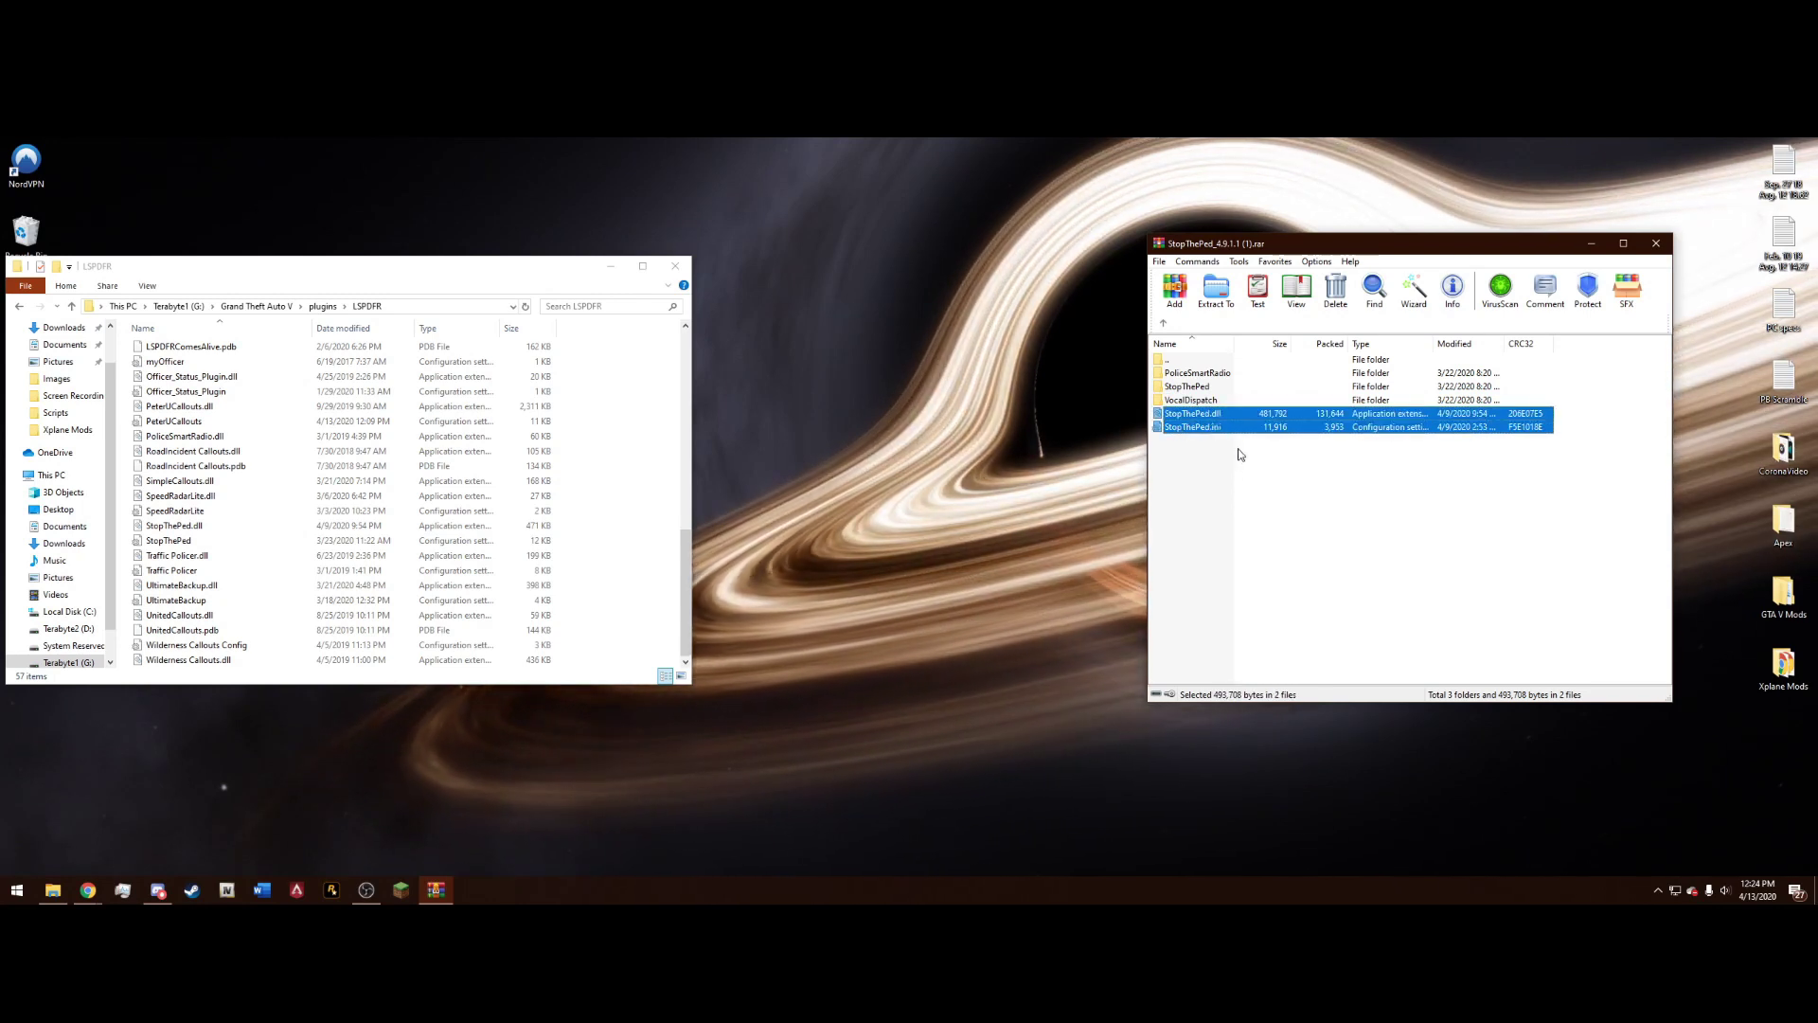
{"action": "left_click", "coordinate": [1236, 456]}
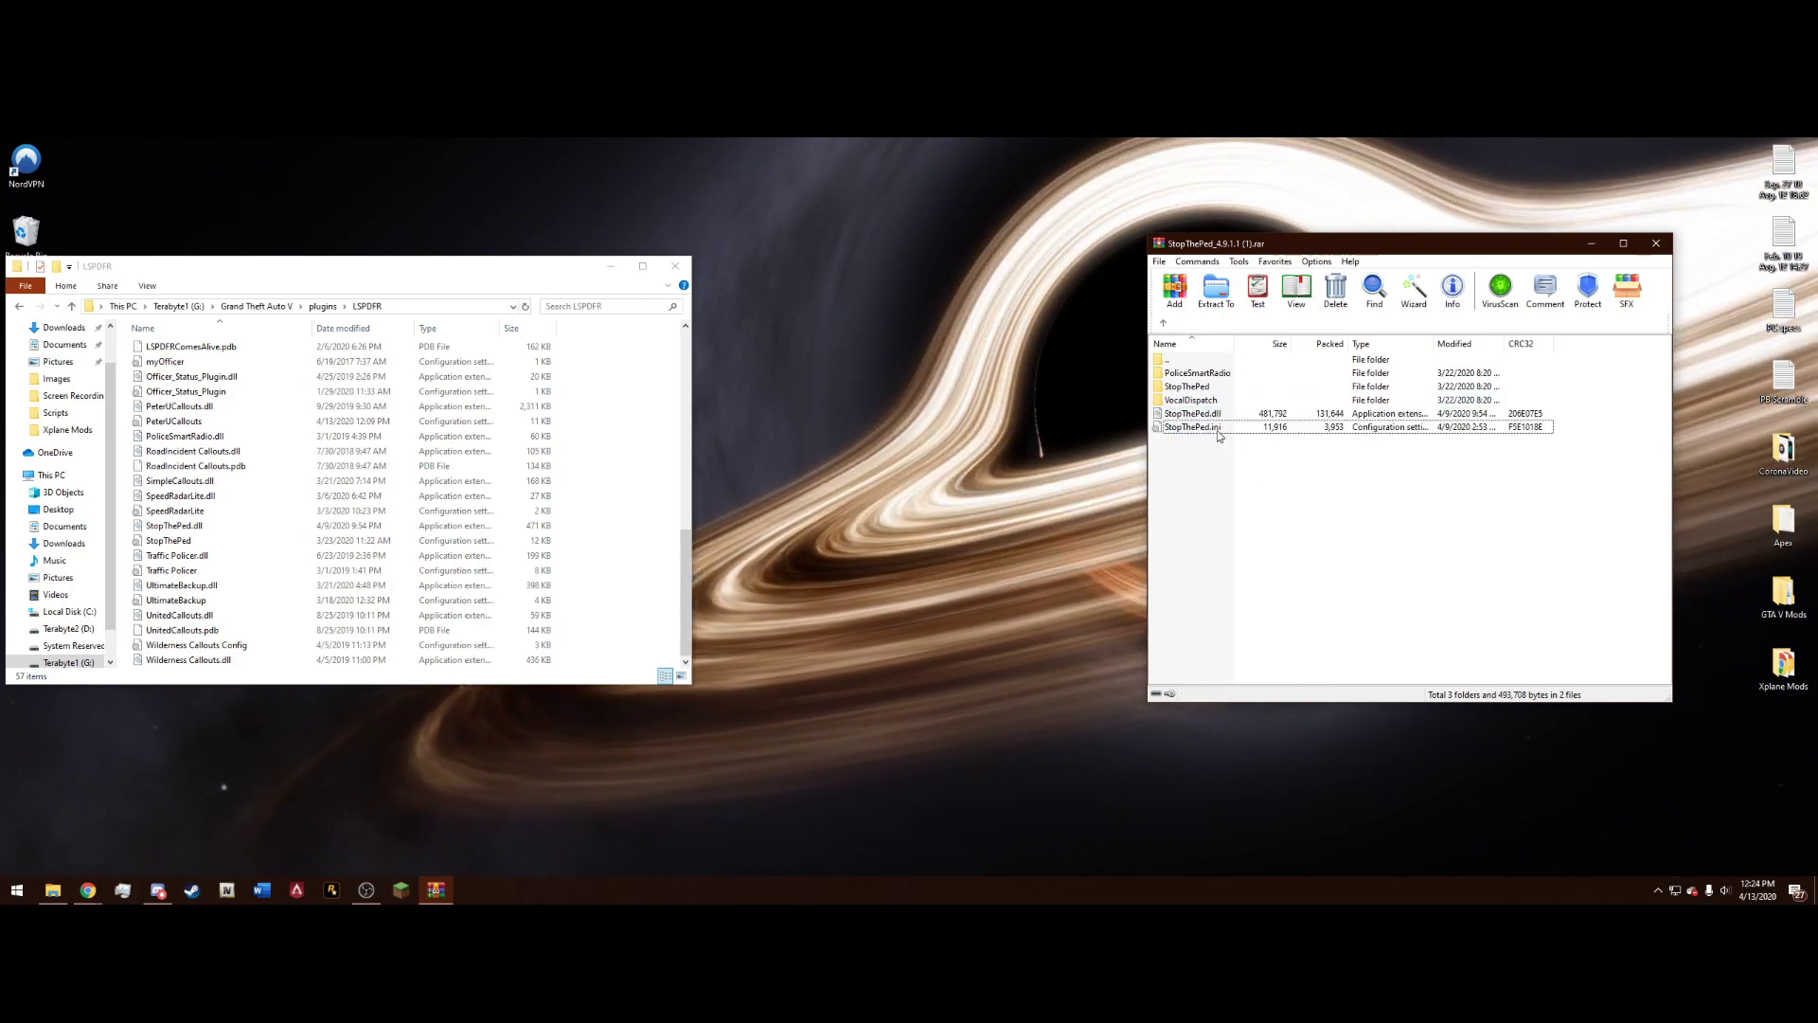
{"action": "left_click", "coordinate": [1219, 427]}
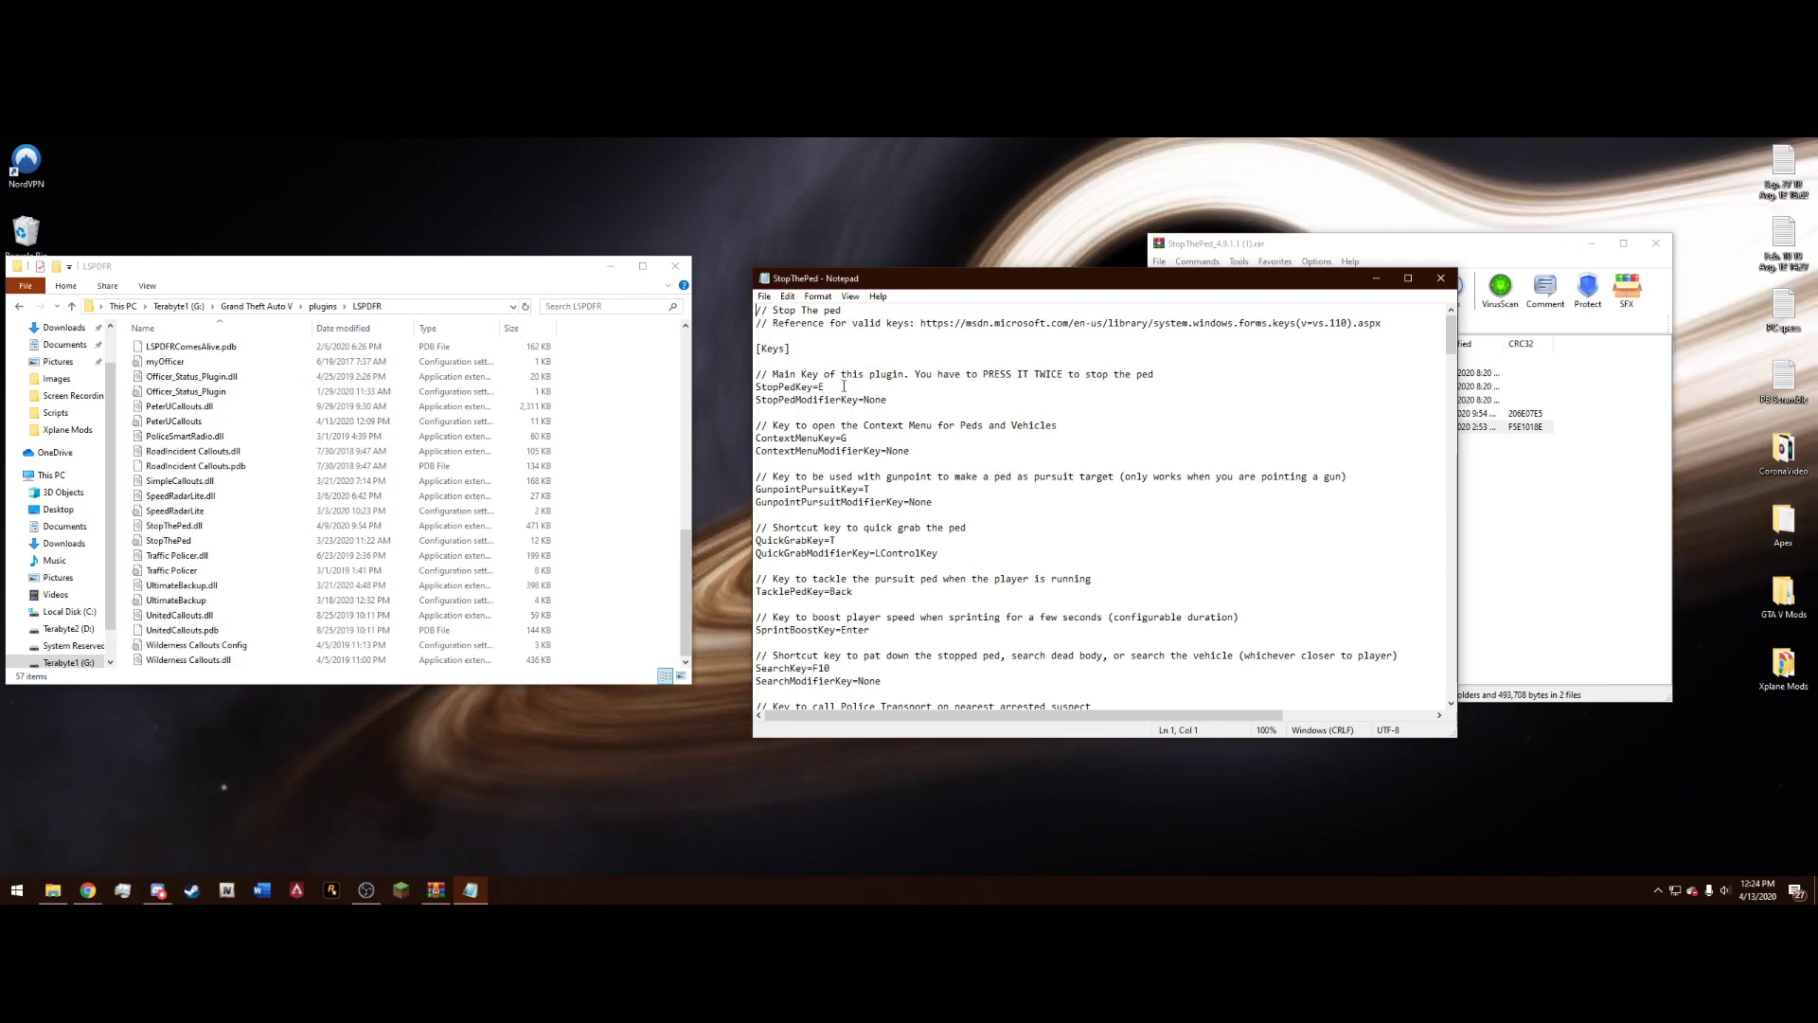
{"action": "left_click", "coordinate": [927, 409]}
{"action": "scroll", "coordinate": [927, 409], "scroll_direction": "down", "scroll_amount": 10}
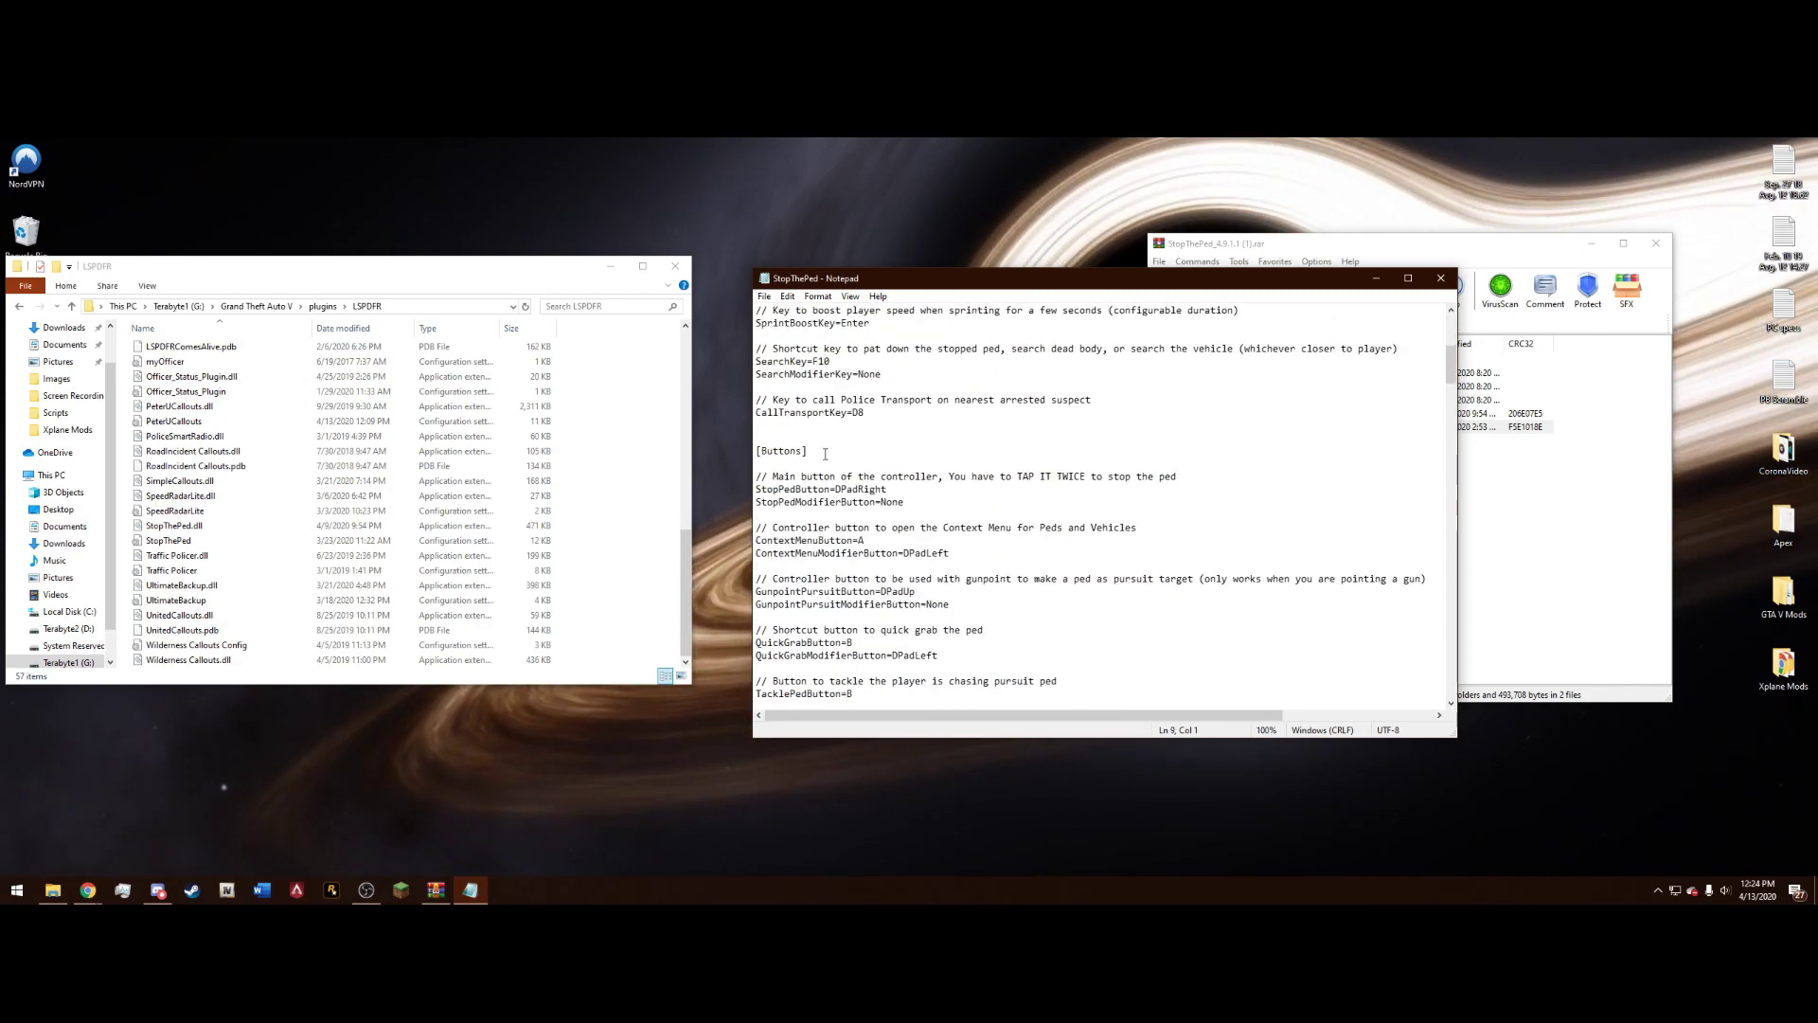
{"action": "scroll", "coordinate": [897, 366], "scroll_direction": "down", "scroll_amount": 20}
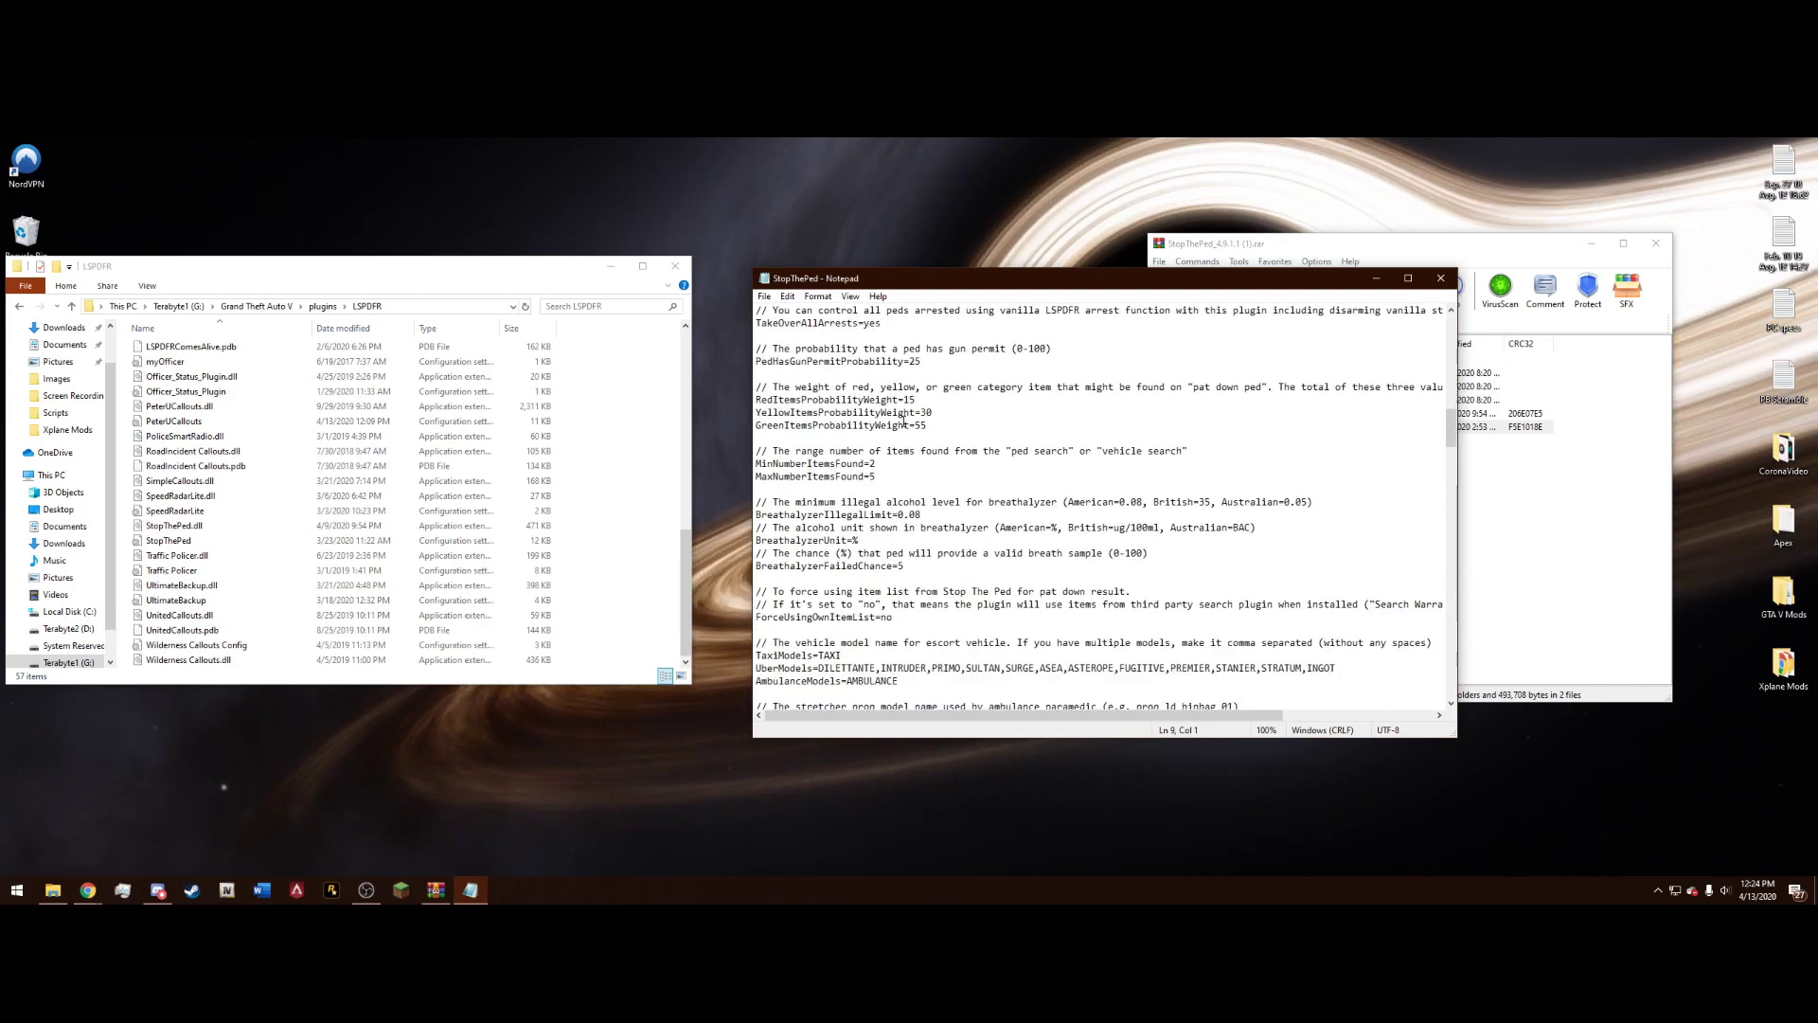
{"action": "scroll", "coordinate": [1042, 465], "scroll_direction": "down", "scroll_amount": 1}
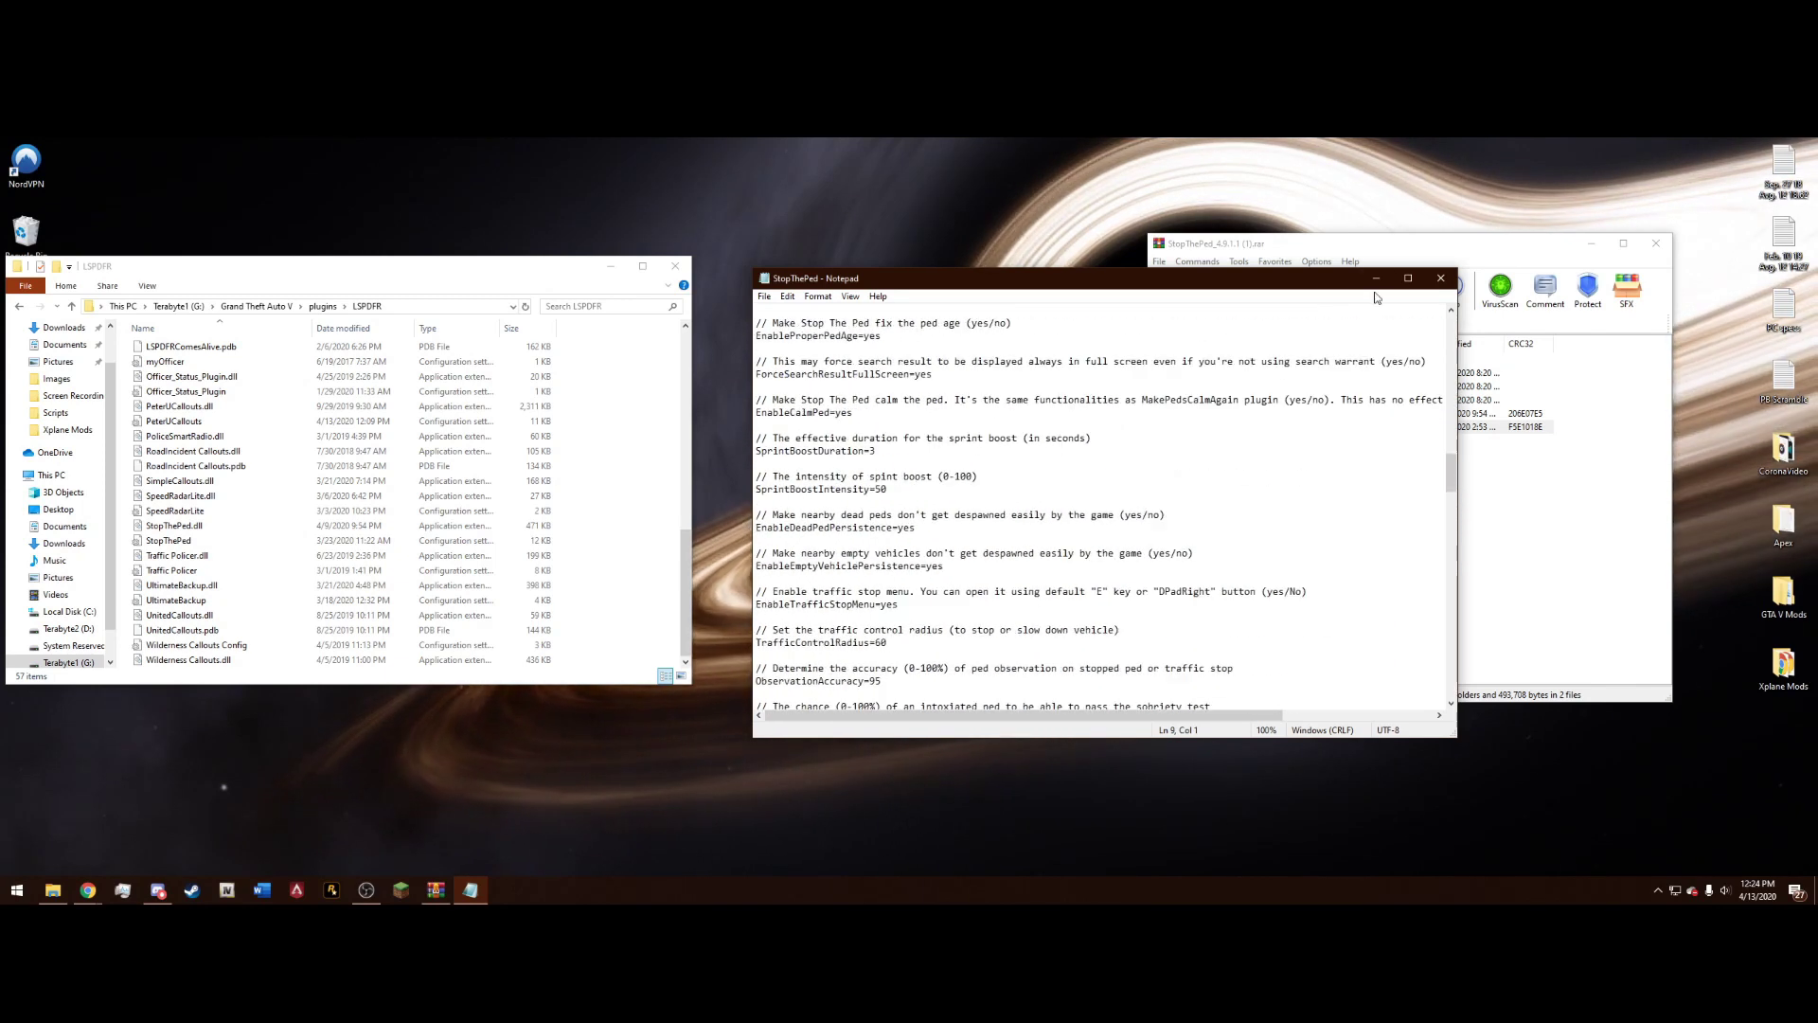
{"action": "left_click", "coordinate": [1441, 278]}
{"action": "left_click", "coordinate": [1184, 445]}
- Copy the archive's StopThePed.dll into the LSPDFR folder, replacing the old StopThePed.dll
{"action": "left_click", "coordinate": [1179, 429]}
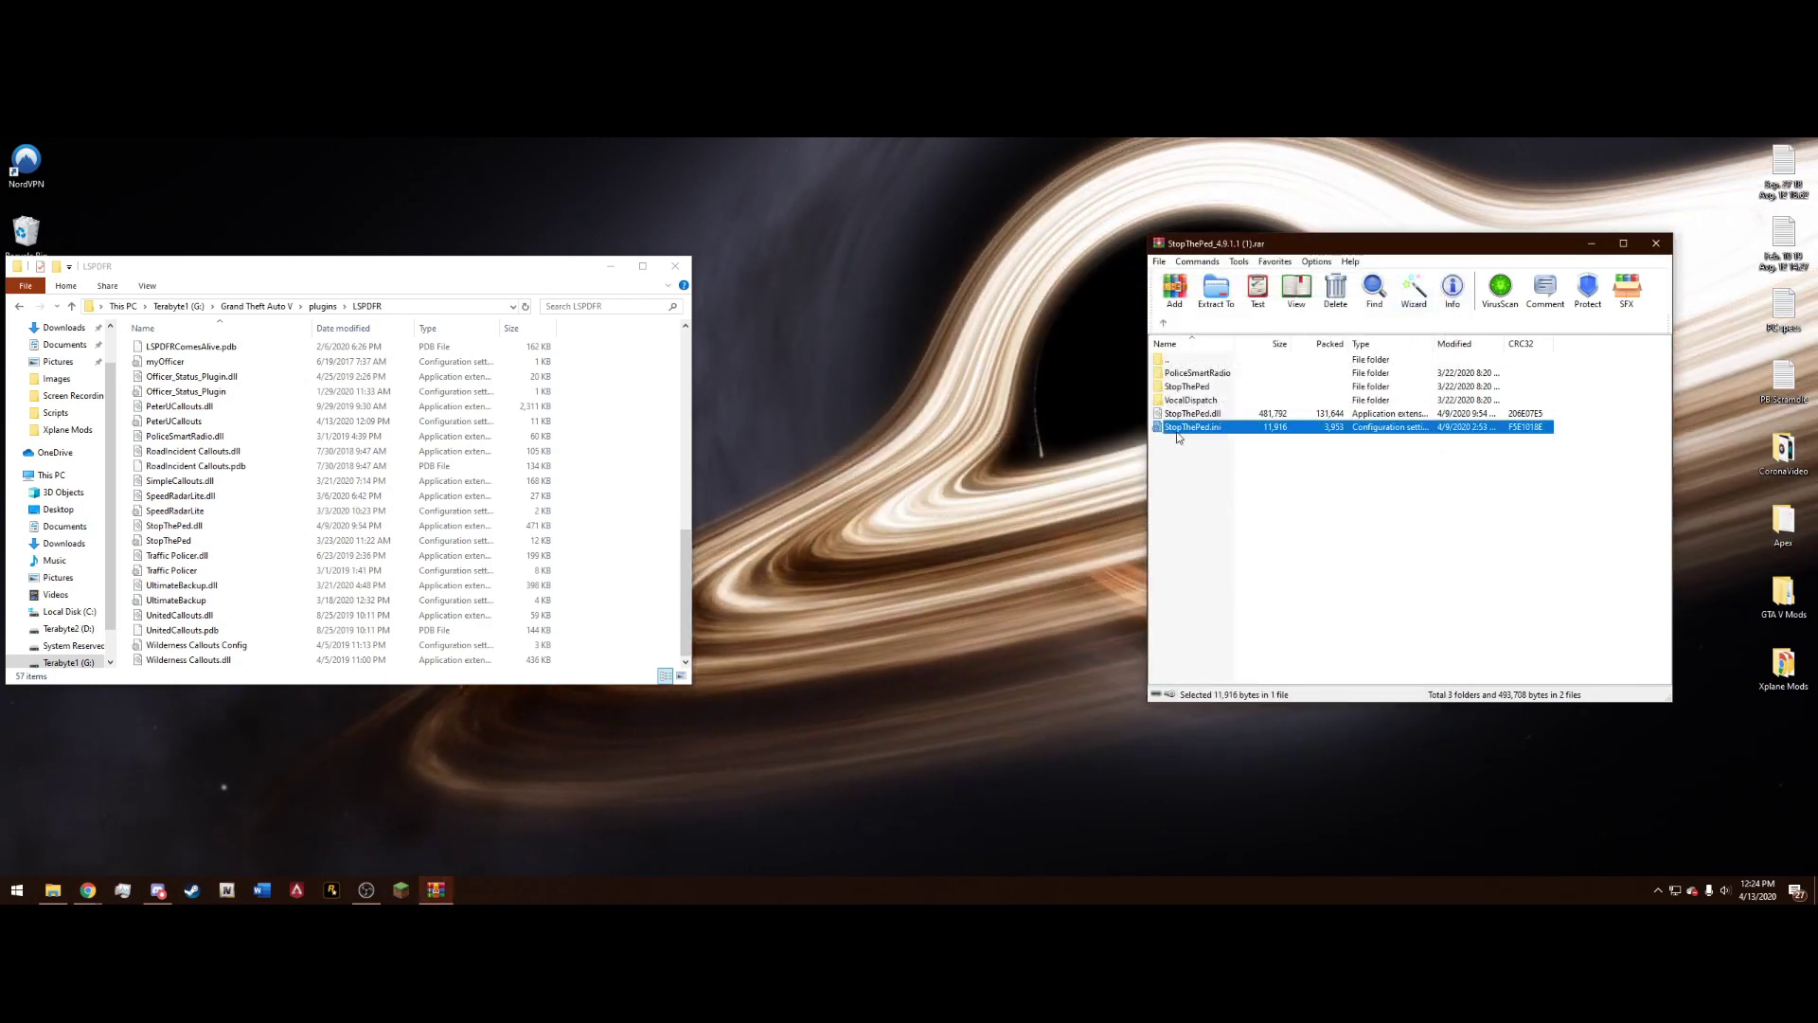
{"action": "left_click", "coordinate": [1250, 462]}
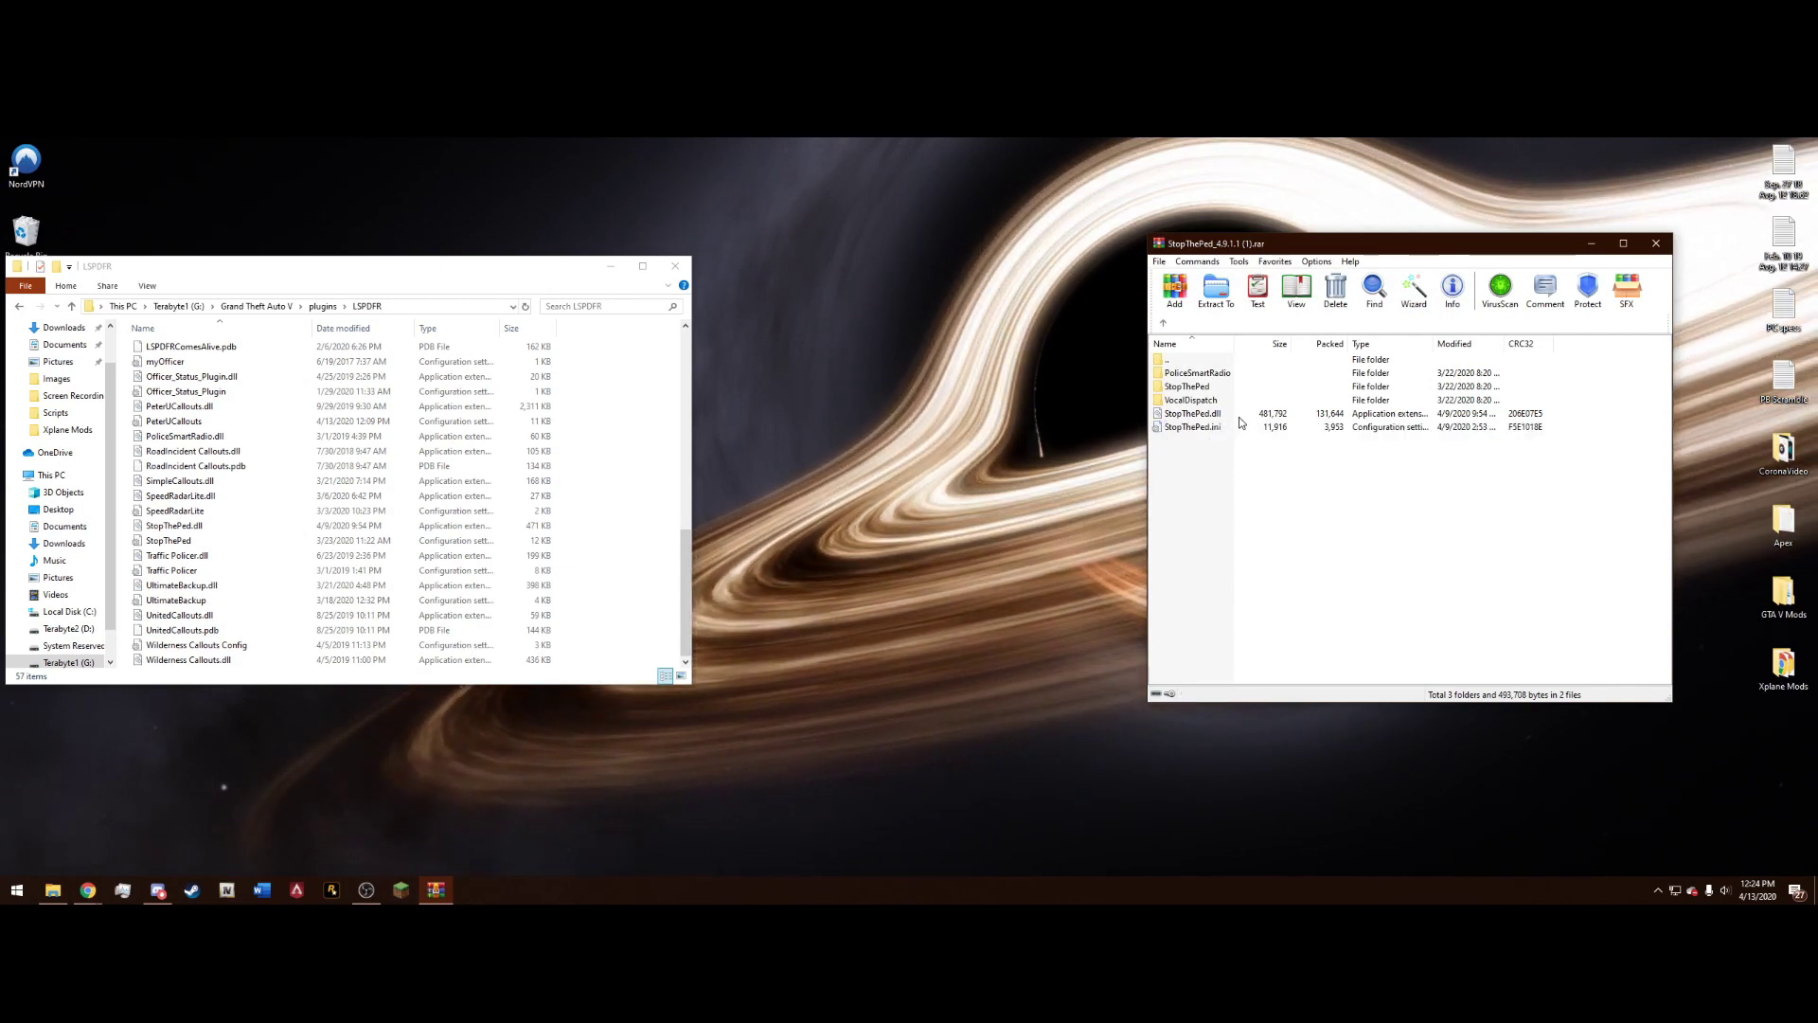
{"action": "left_click", "coordinate": [1185, 414]}
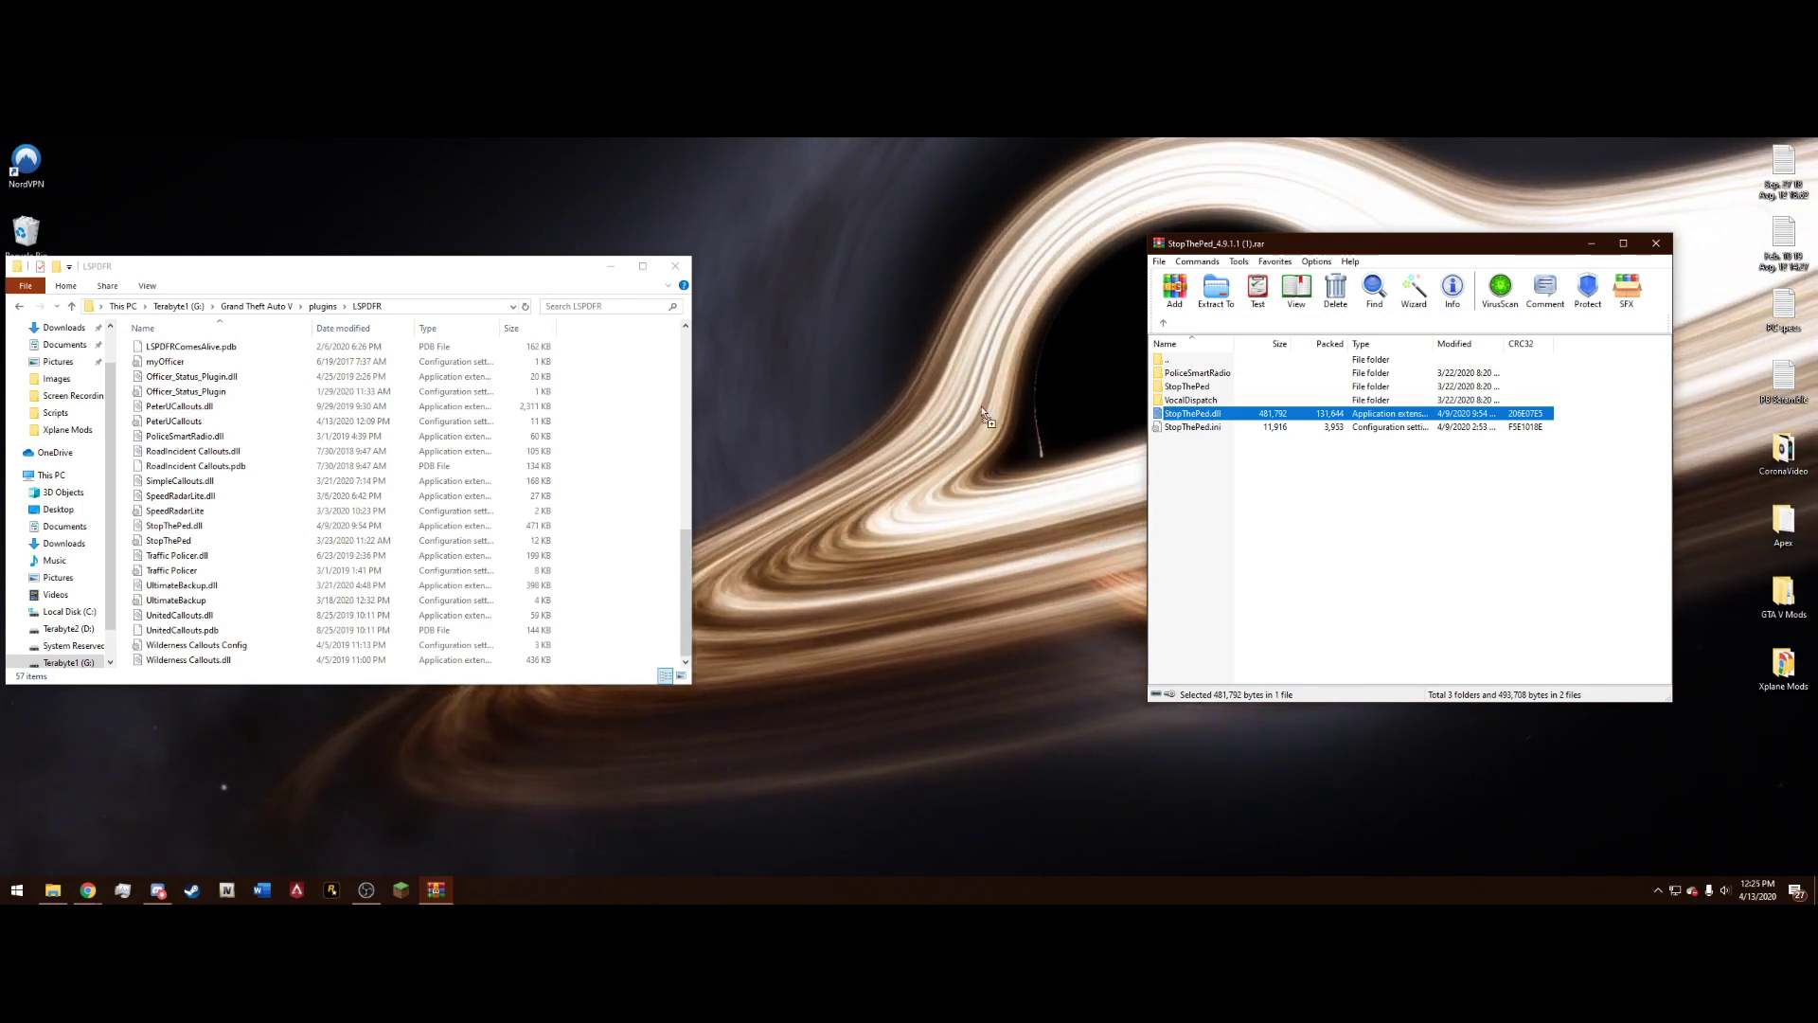
{"action": "left_click_drag", "start_coordinate": [983, 413], "coordinate": [609, 446]}
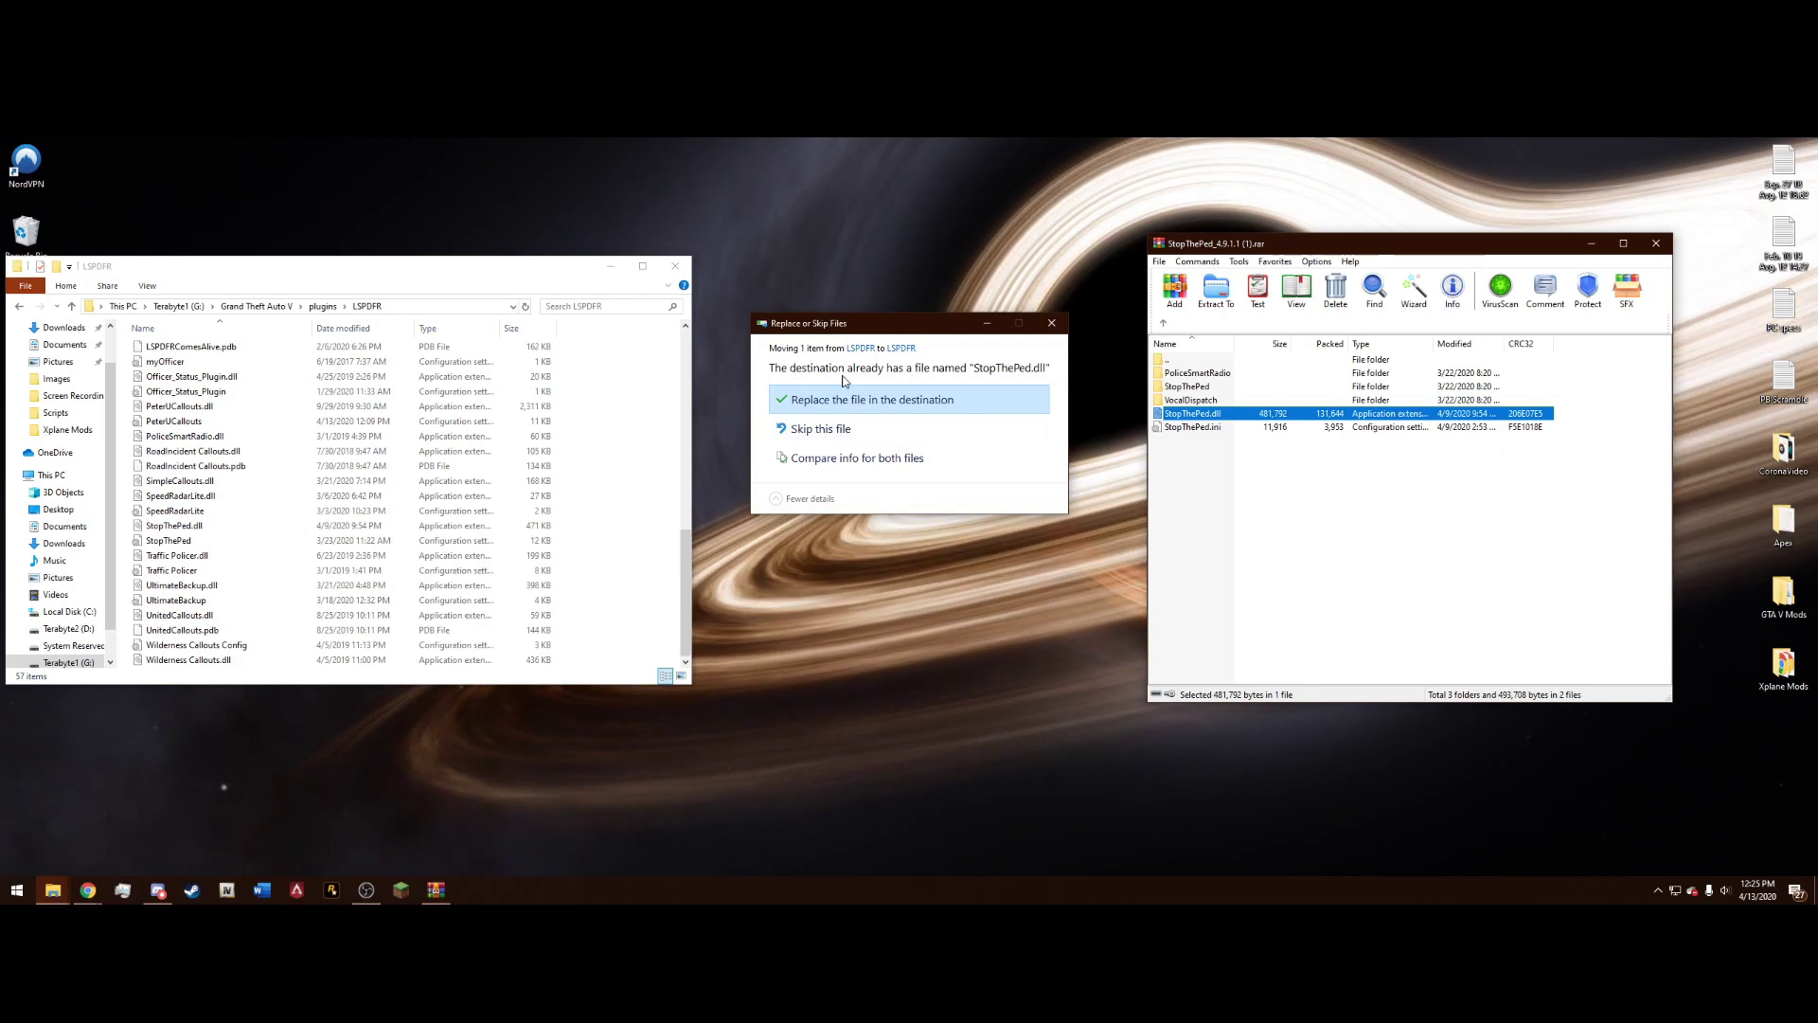
{"action": "left_click", "coordinate": [881, 410]}
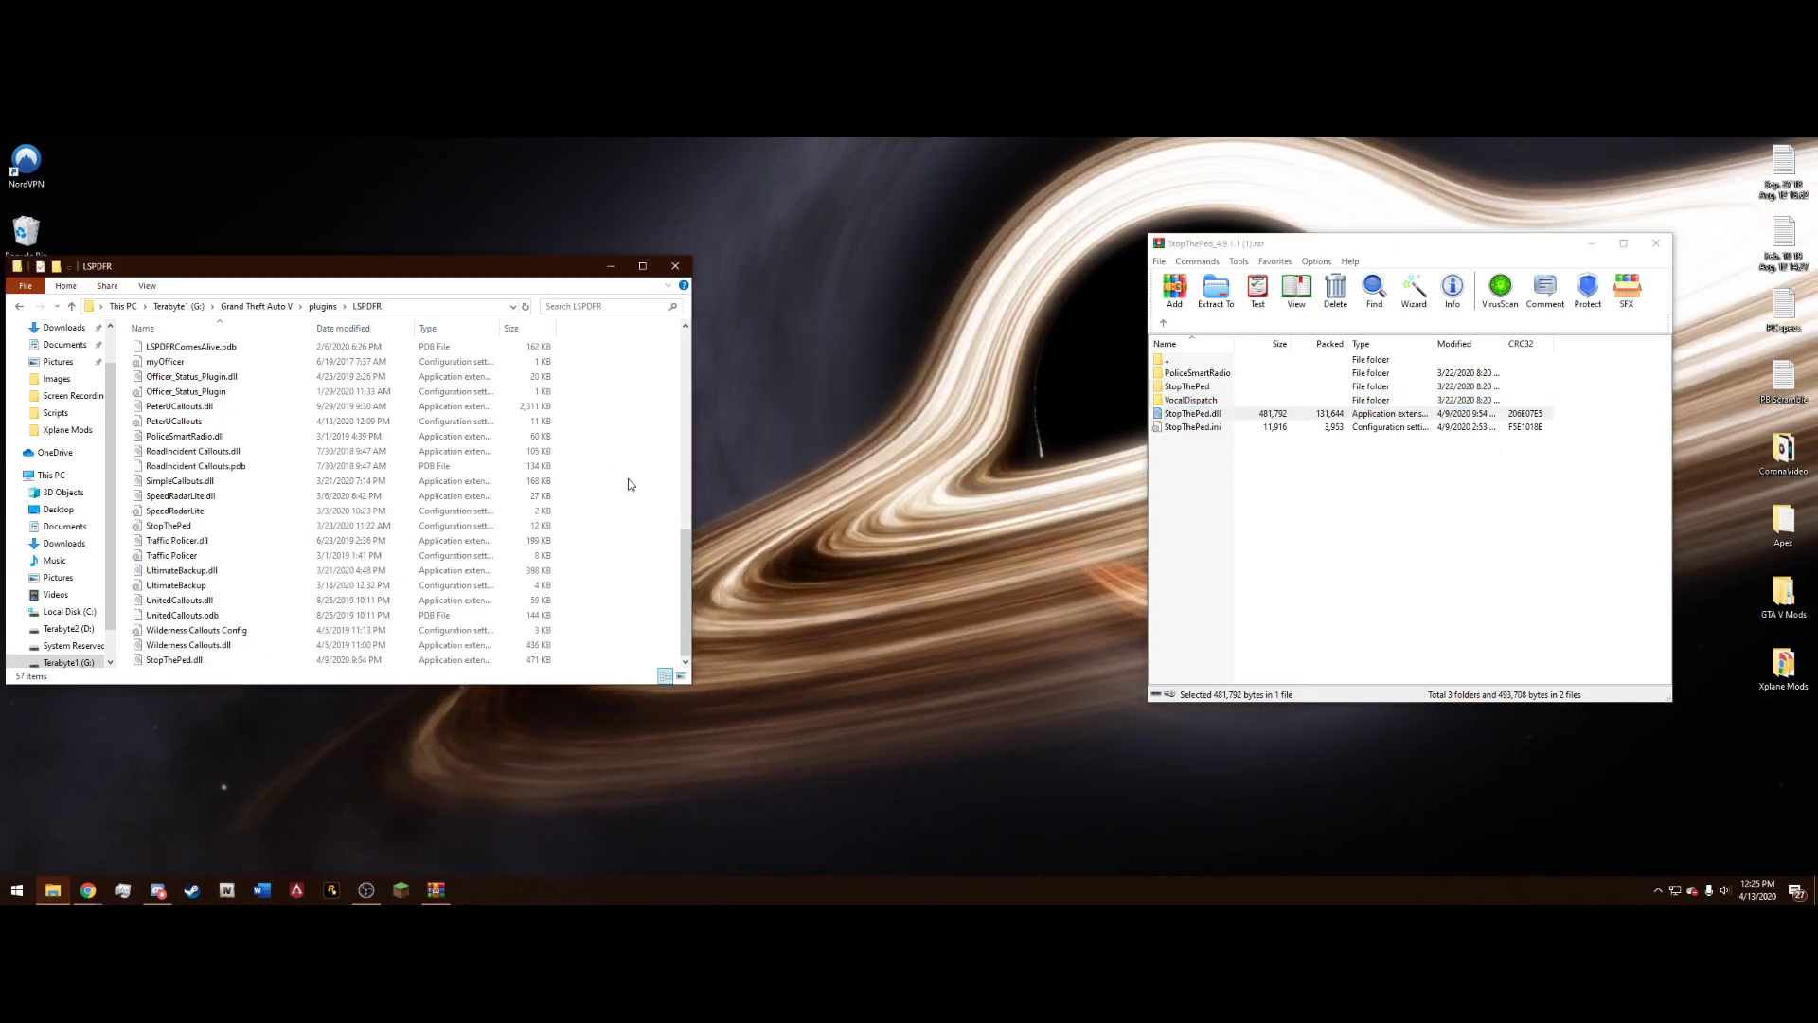
{"action": "scroll", "coordinate": [620, 478], "scroll_direction": "up", "scroll_amount": 12}
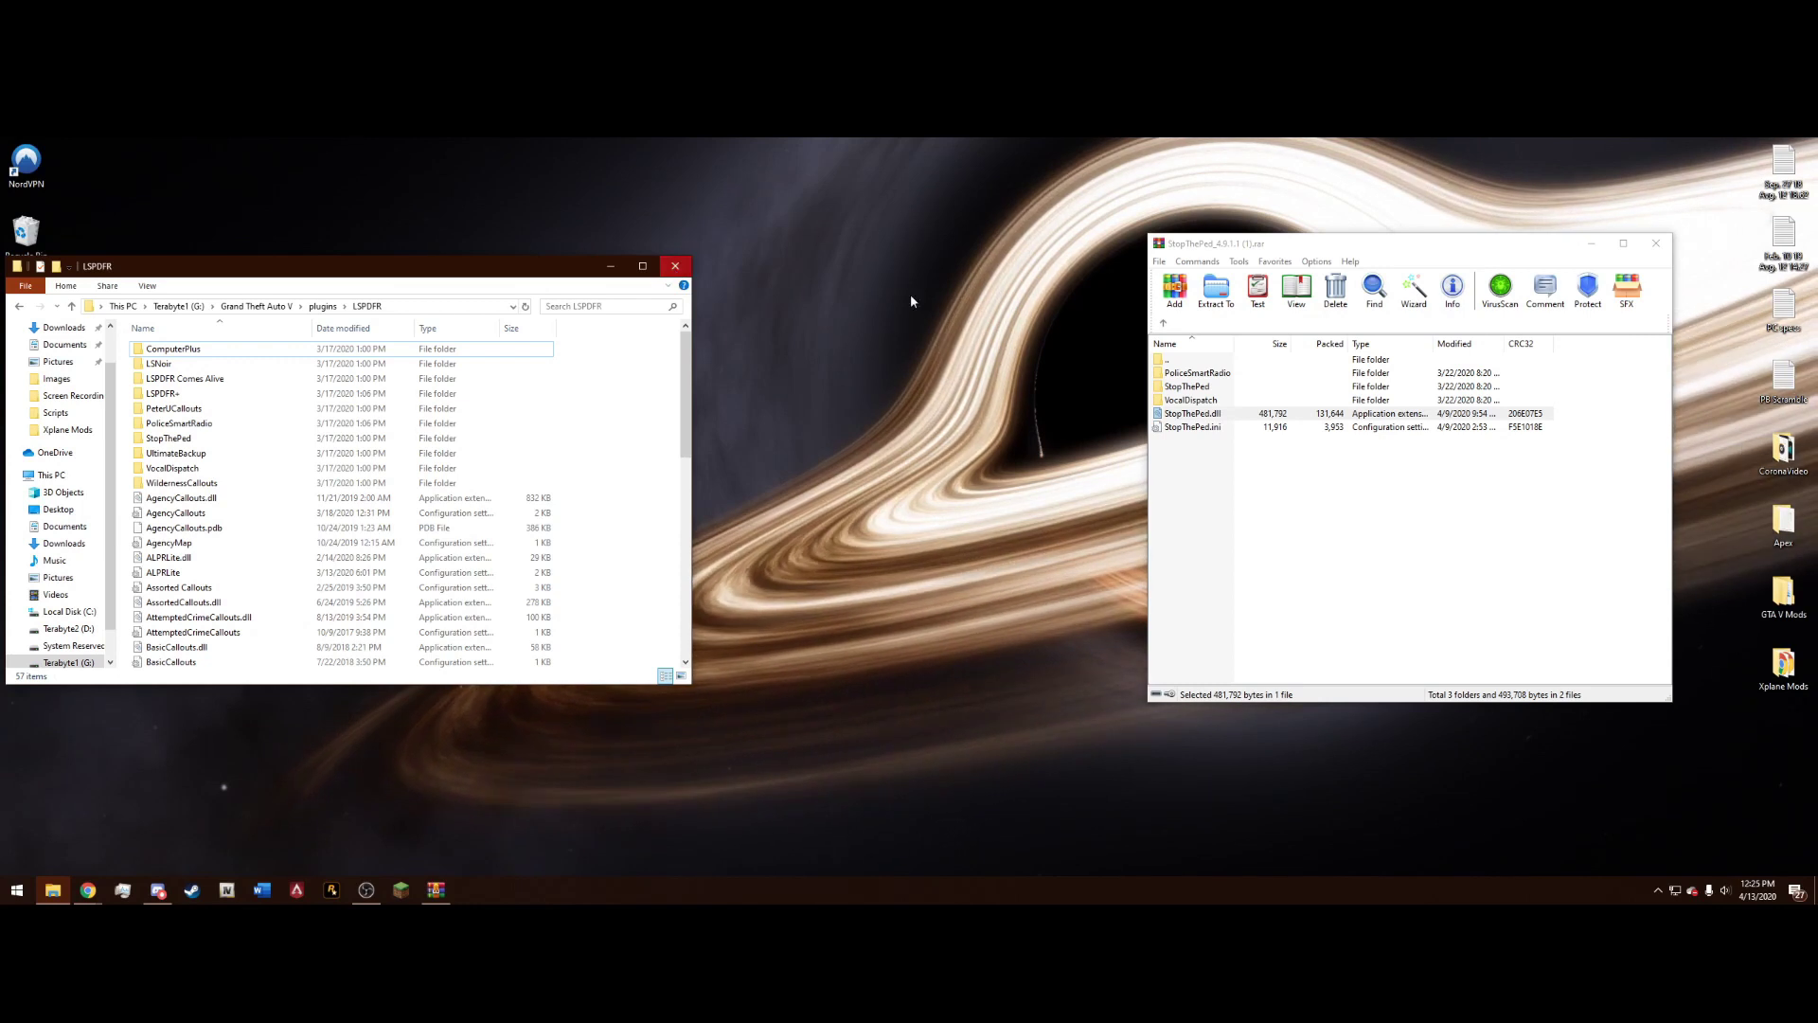
- Close the Explorer and WinRAR windows, then scroll through the #lspdfr-musthave-mods links
{"action": "left_click", "coordinate": [687, 272]}
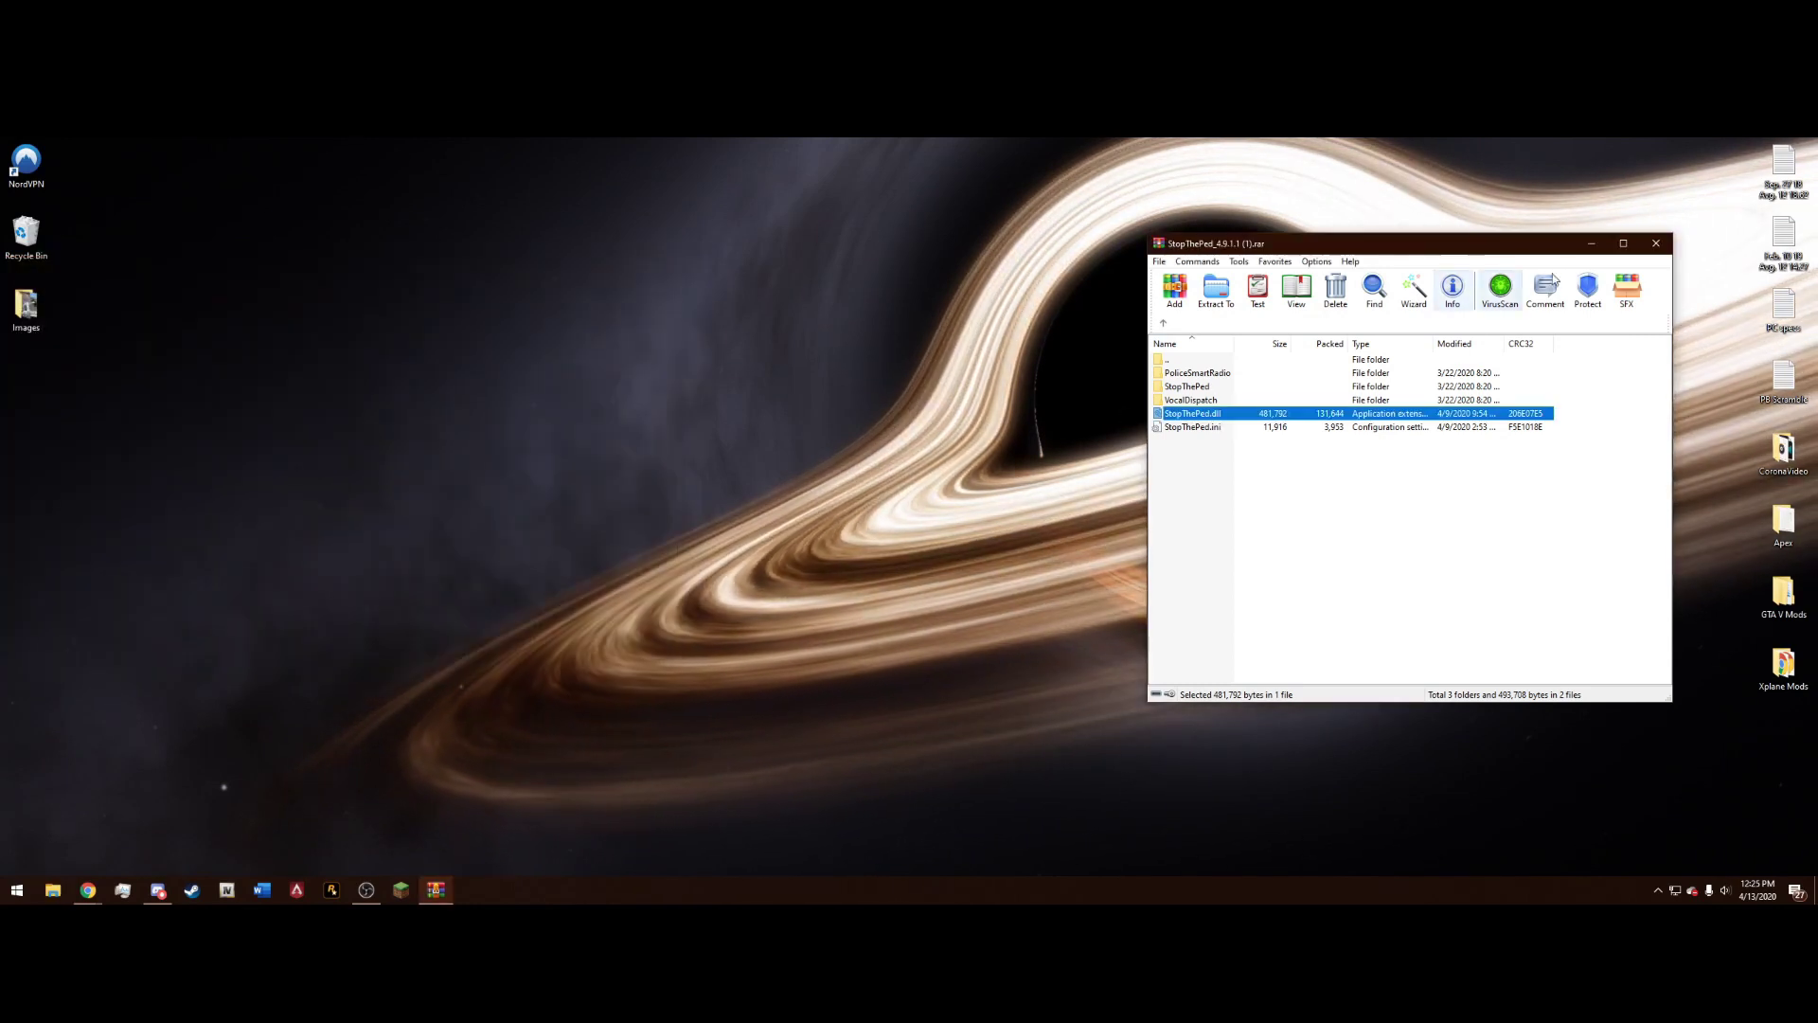
{"action": "left_click", "coordinate": [1655, 243]}
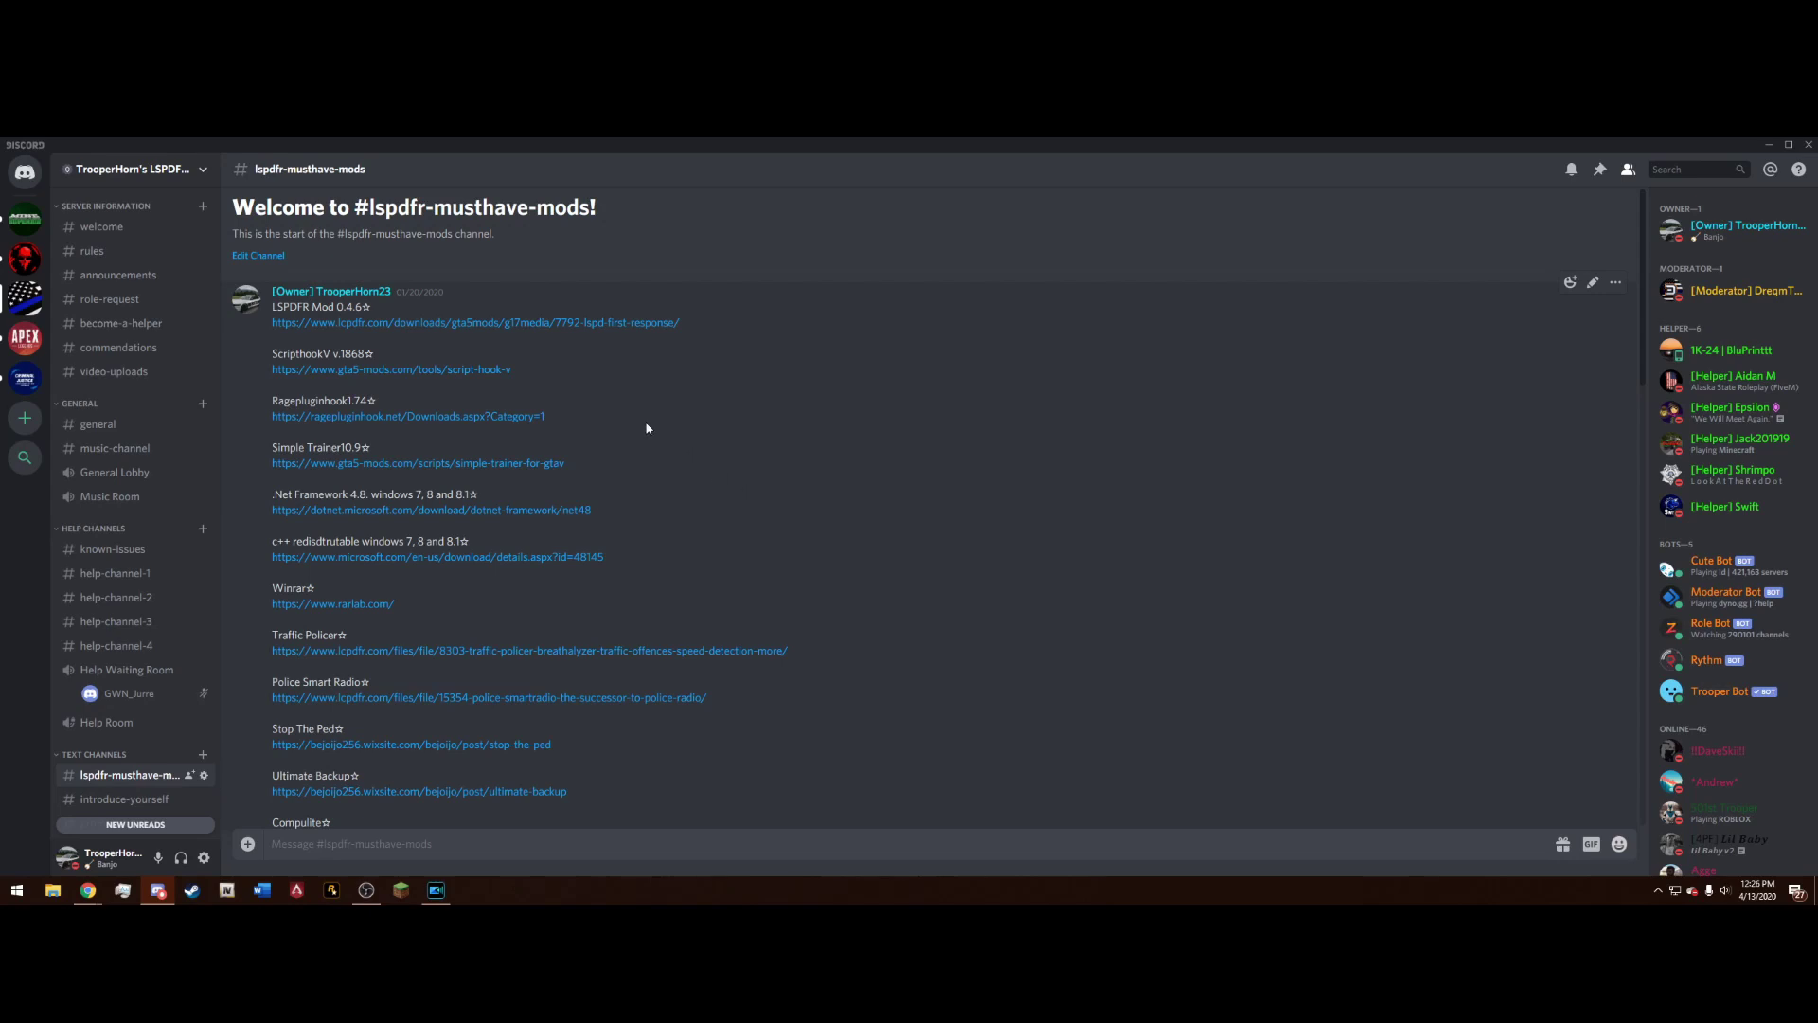
{"action": "scroll", "coordinate": [661, 438], "scroll_direction": "down", "scroll_amount": 15}
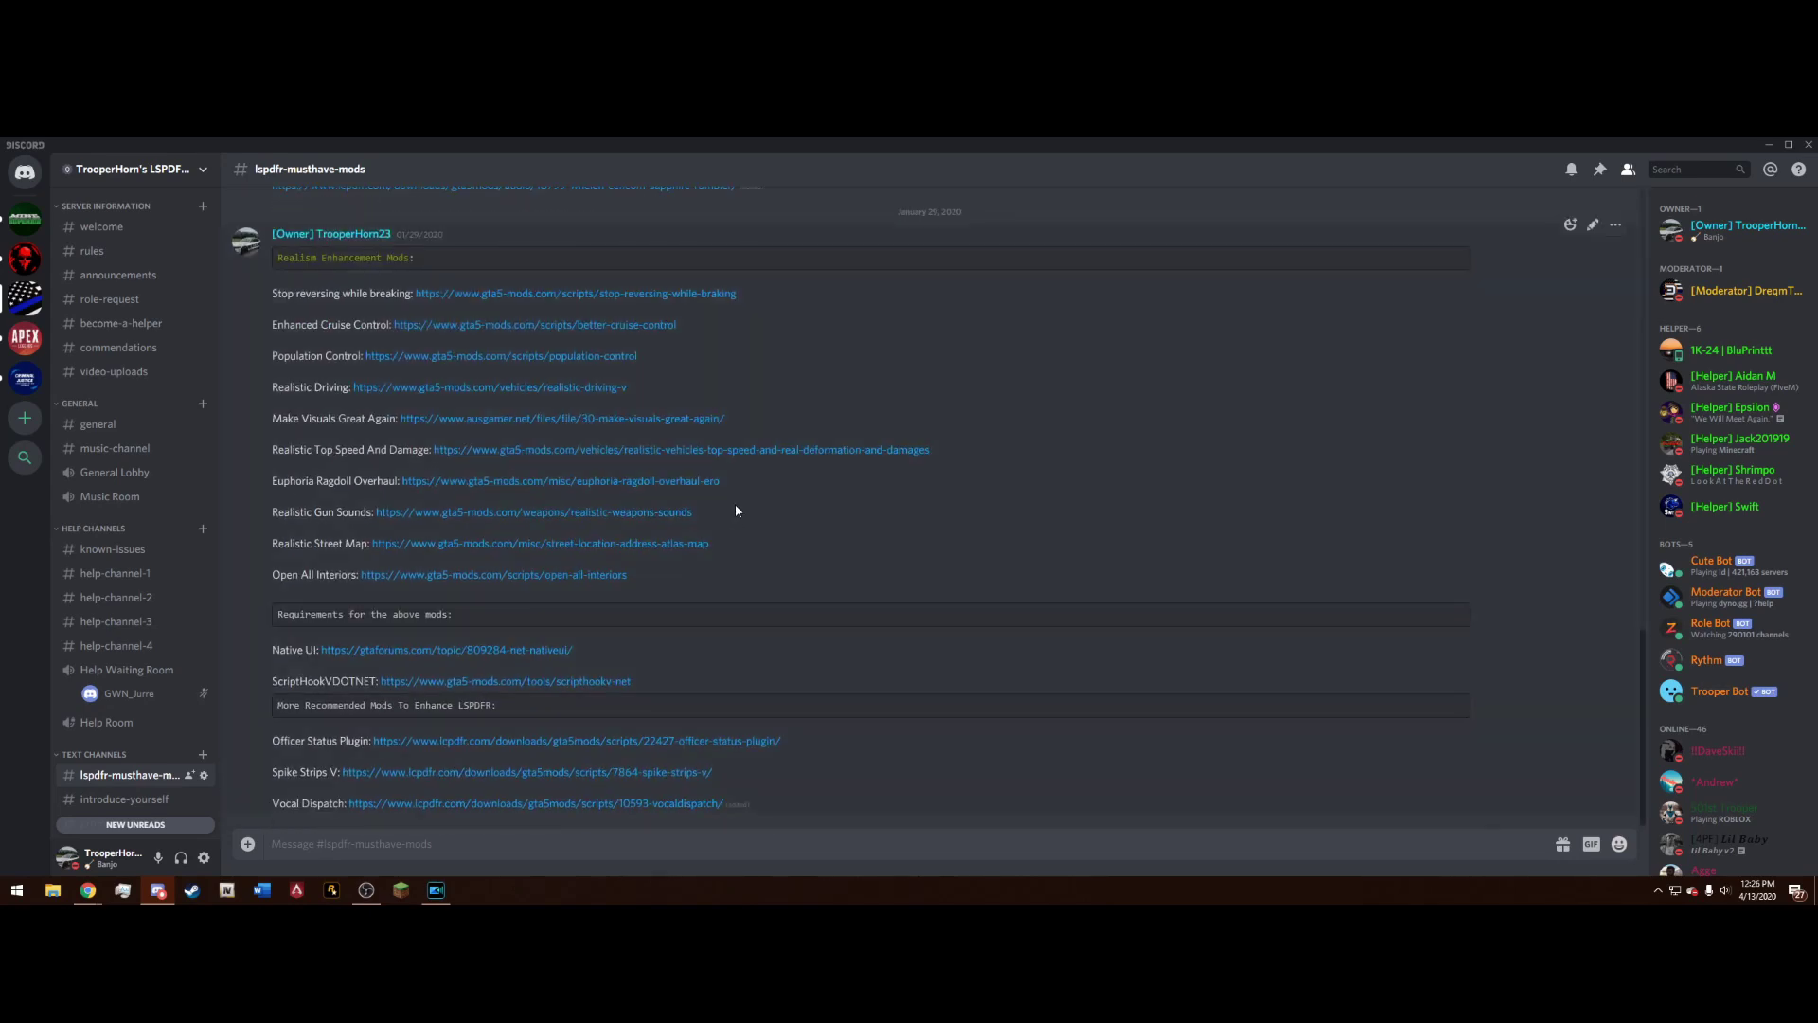
{"action": "scroll", "coordinate": [897, 505], "scroll_direction": "up", "scroll_amount": 15}
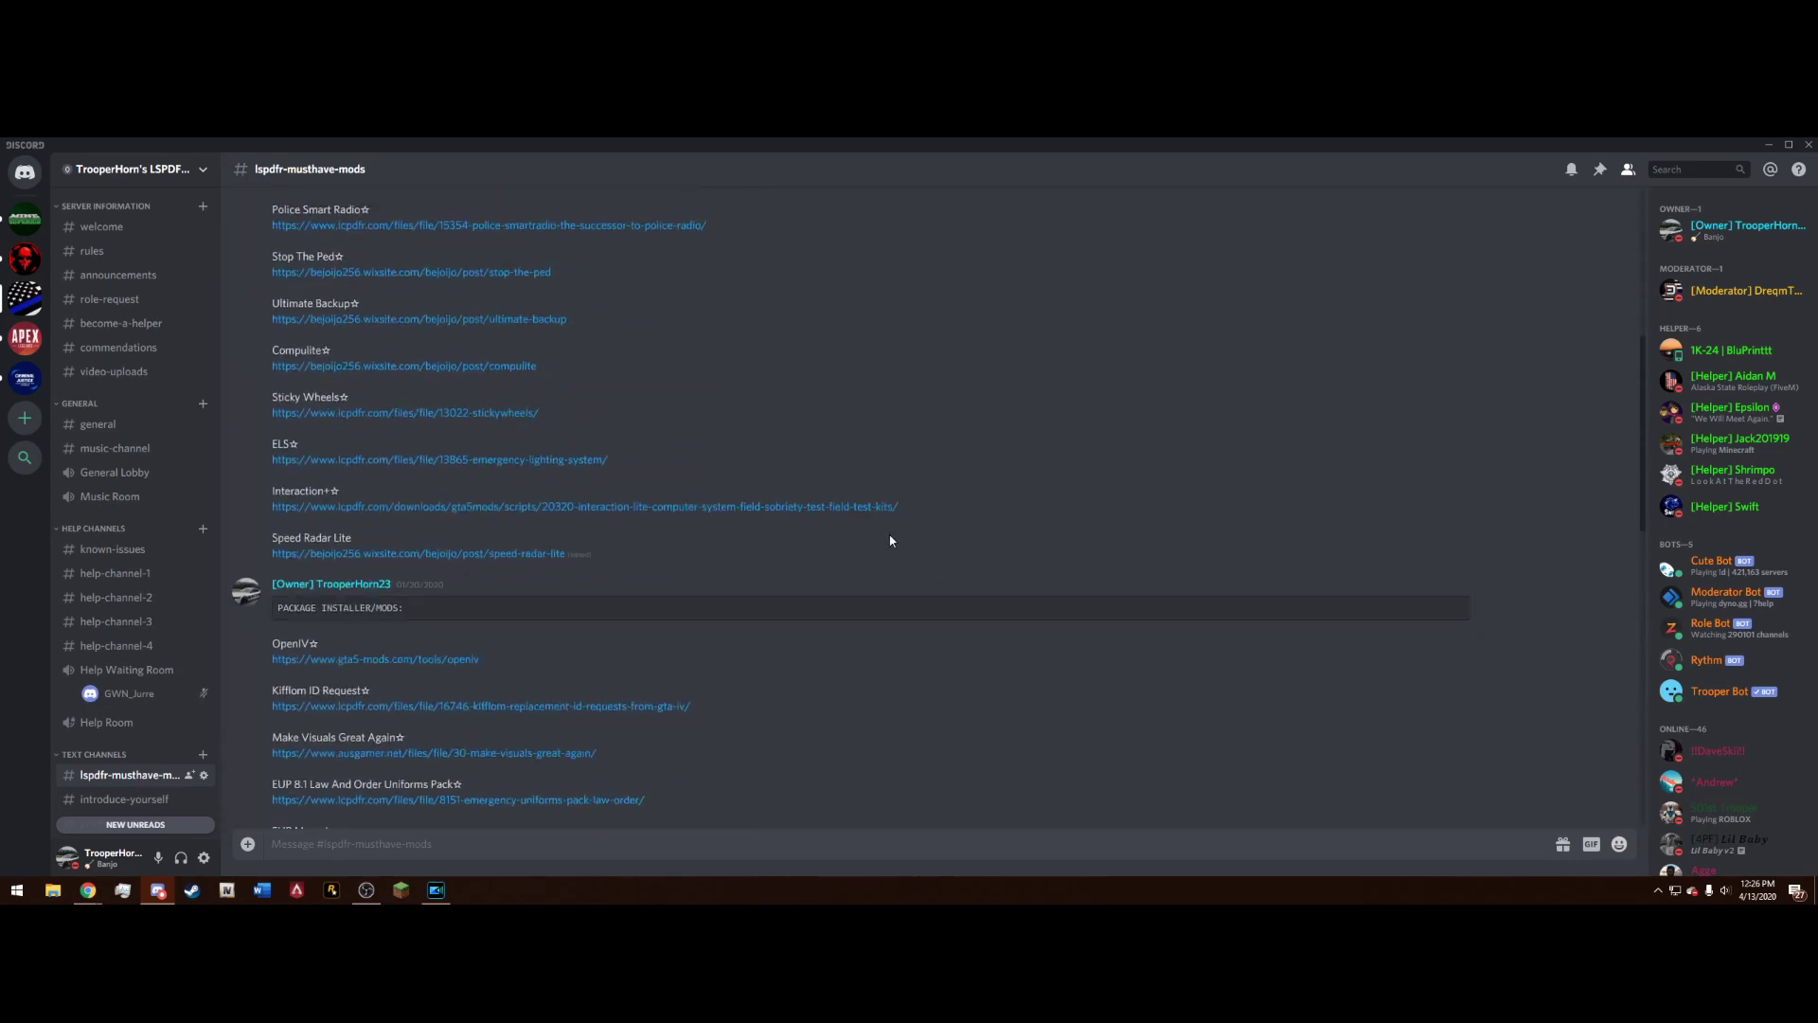
{"action": "scroll", "coordinate": [888, 542], "scroll_direction": "up", "scroll_amount": 1}
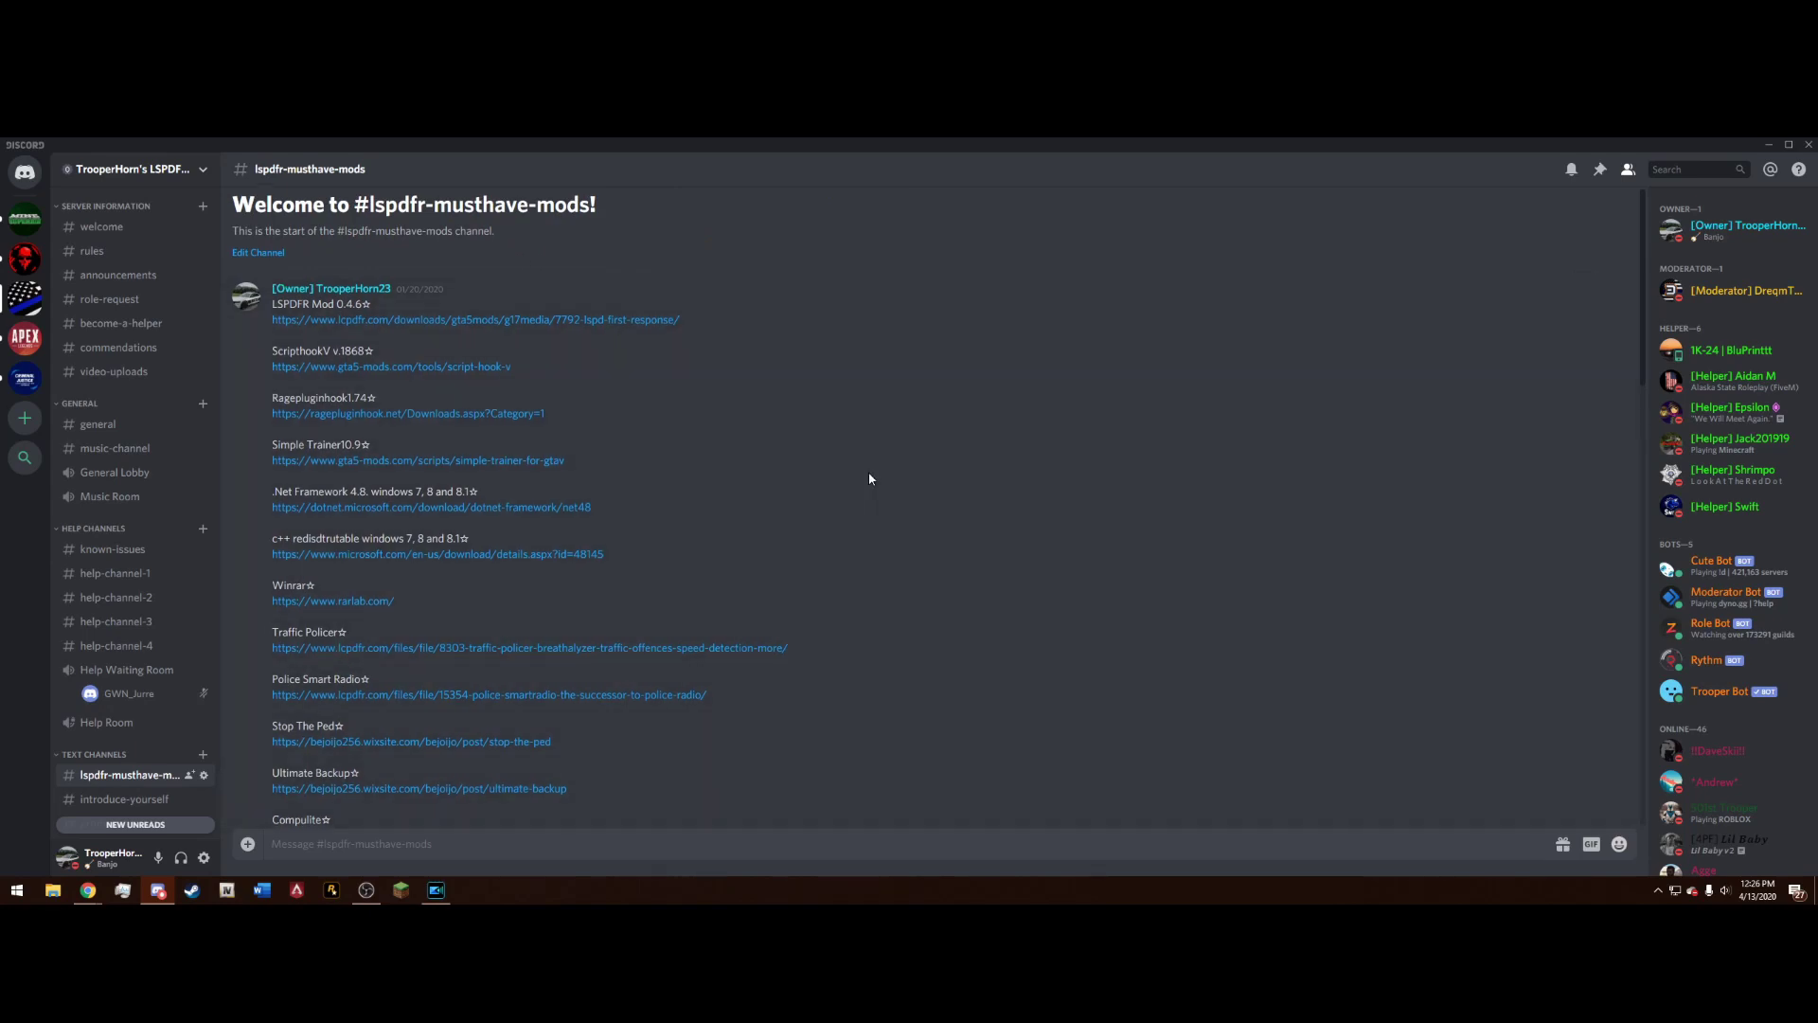
{"action": "scroll", "coordinate": [804, 483], "scroll_direction": "down", "scroll_amount": 15}
{"action": "scroll", "coordinate": [738, 504], "scroll_direction": "down", "scroll_amount": 4}
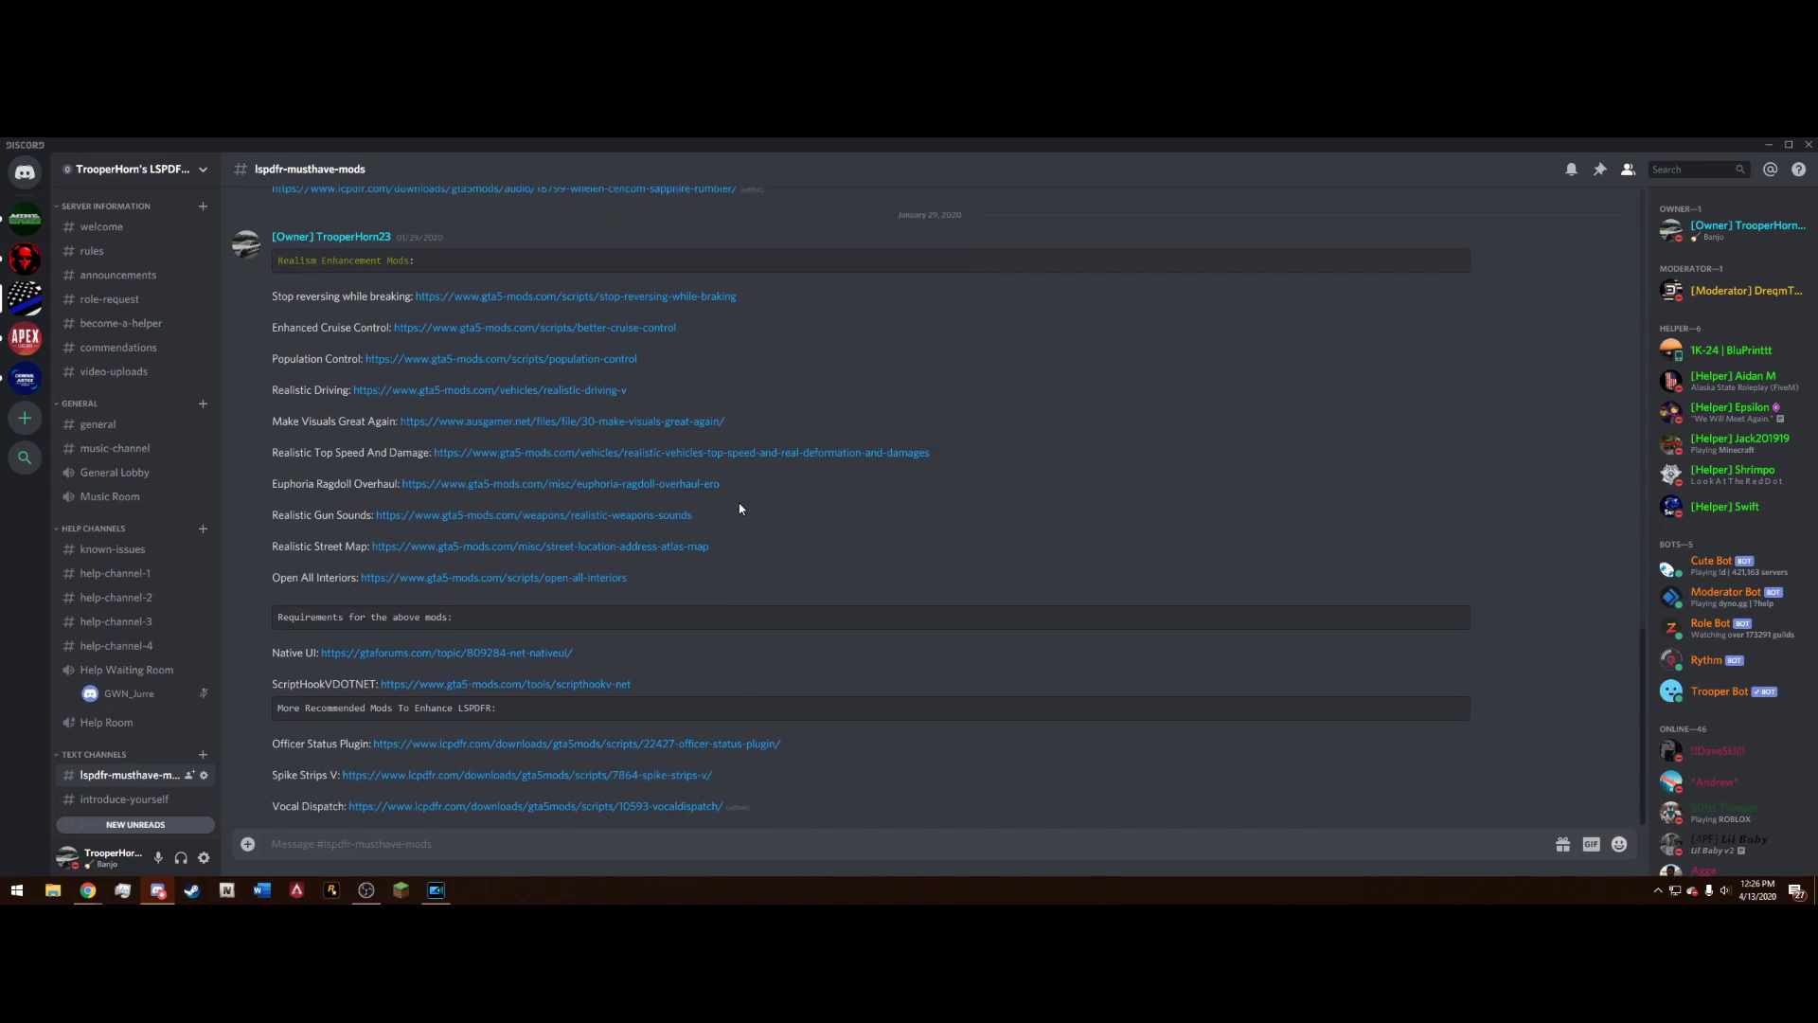
{"action": "scroll", "coordinate": [786, 511], "scroll_direction": "up", "scroll_amount": 12}
{"action": "scroll", "coordinate": [786, 513], "scroll_direction": "up", "scroll_amount": 1}
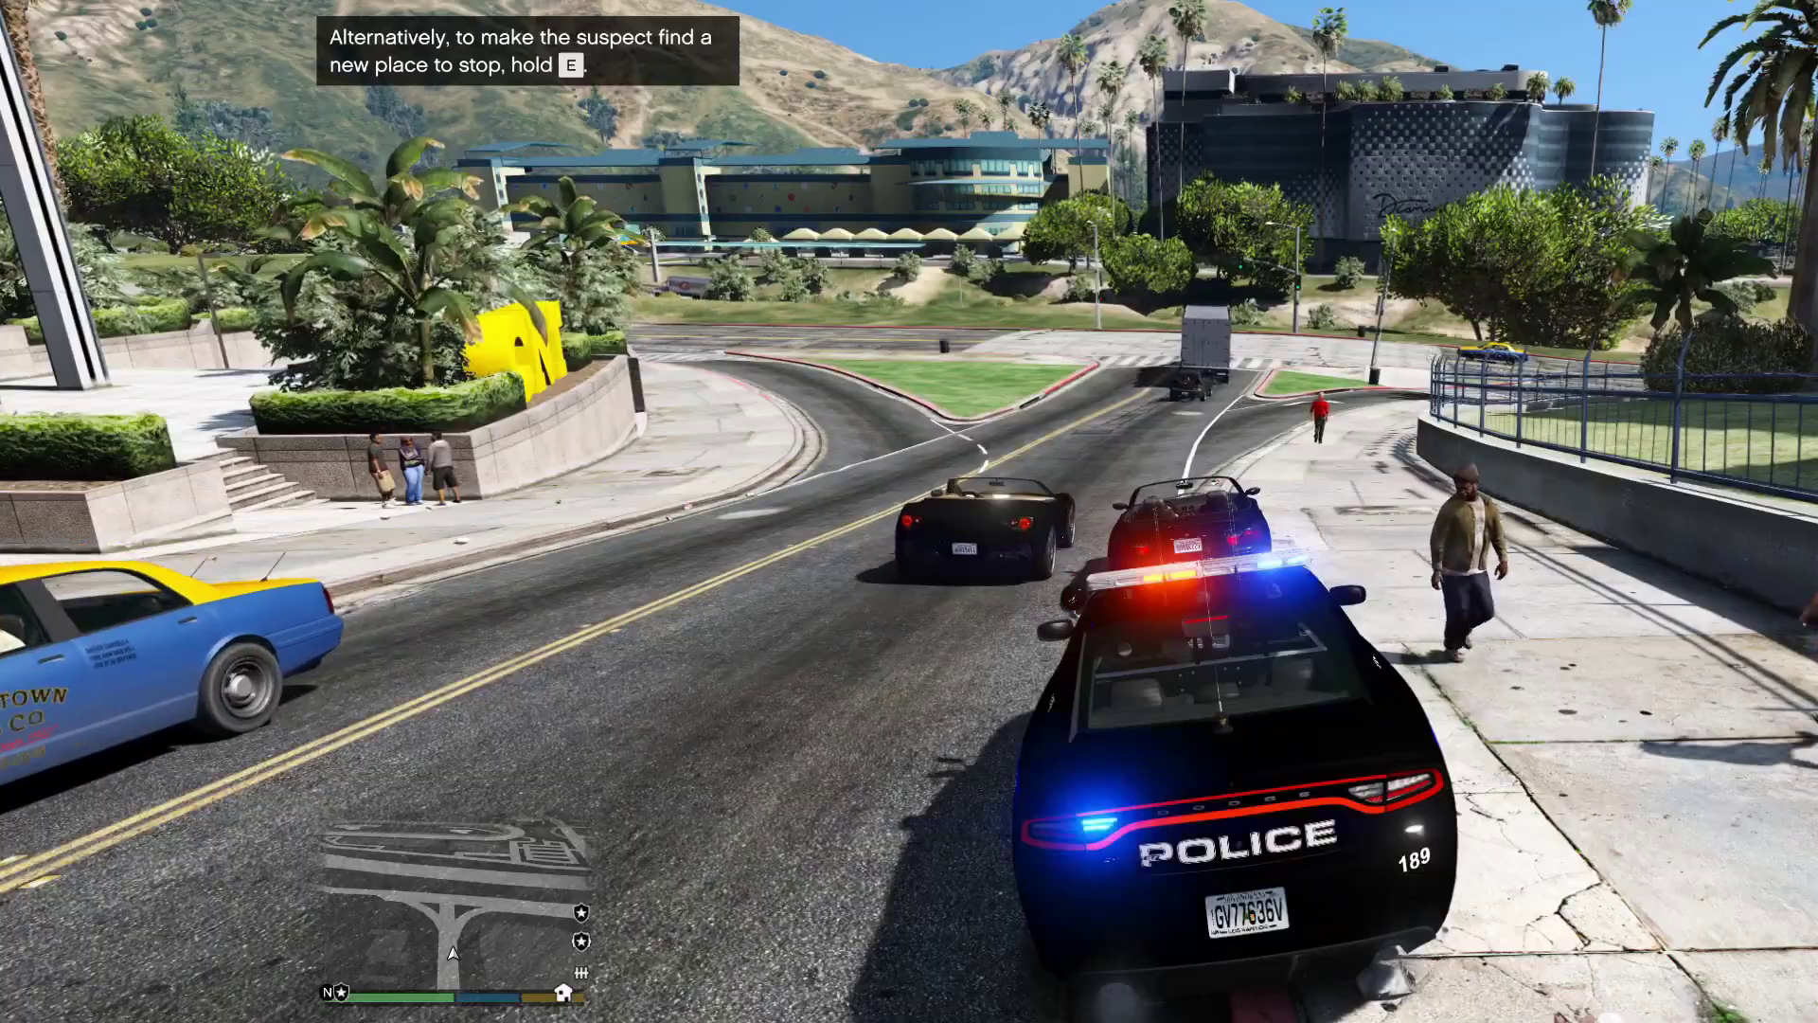
- Exit the police car and walk to the stopped black convertible's driver side
{"action": "key", "text": "f"}
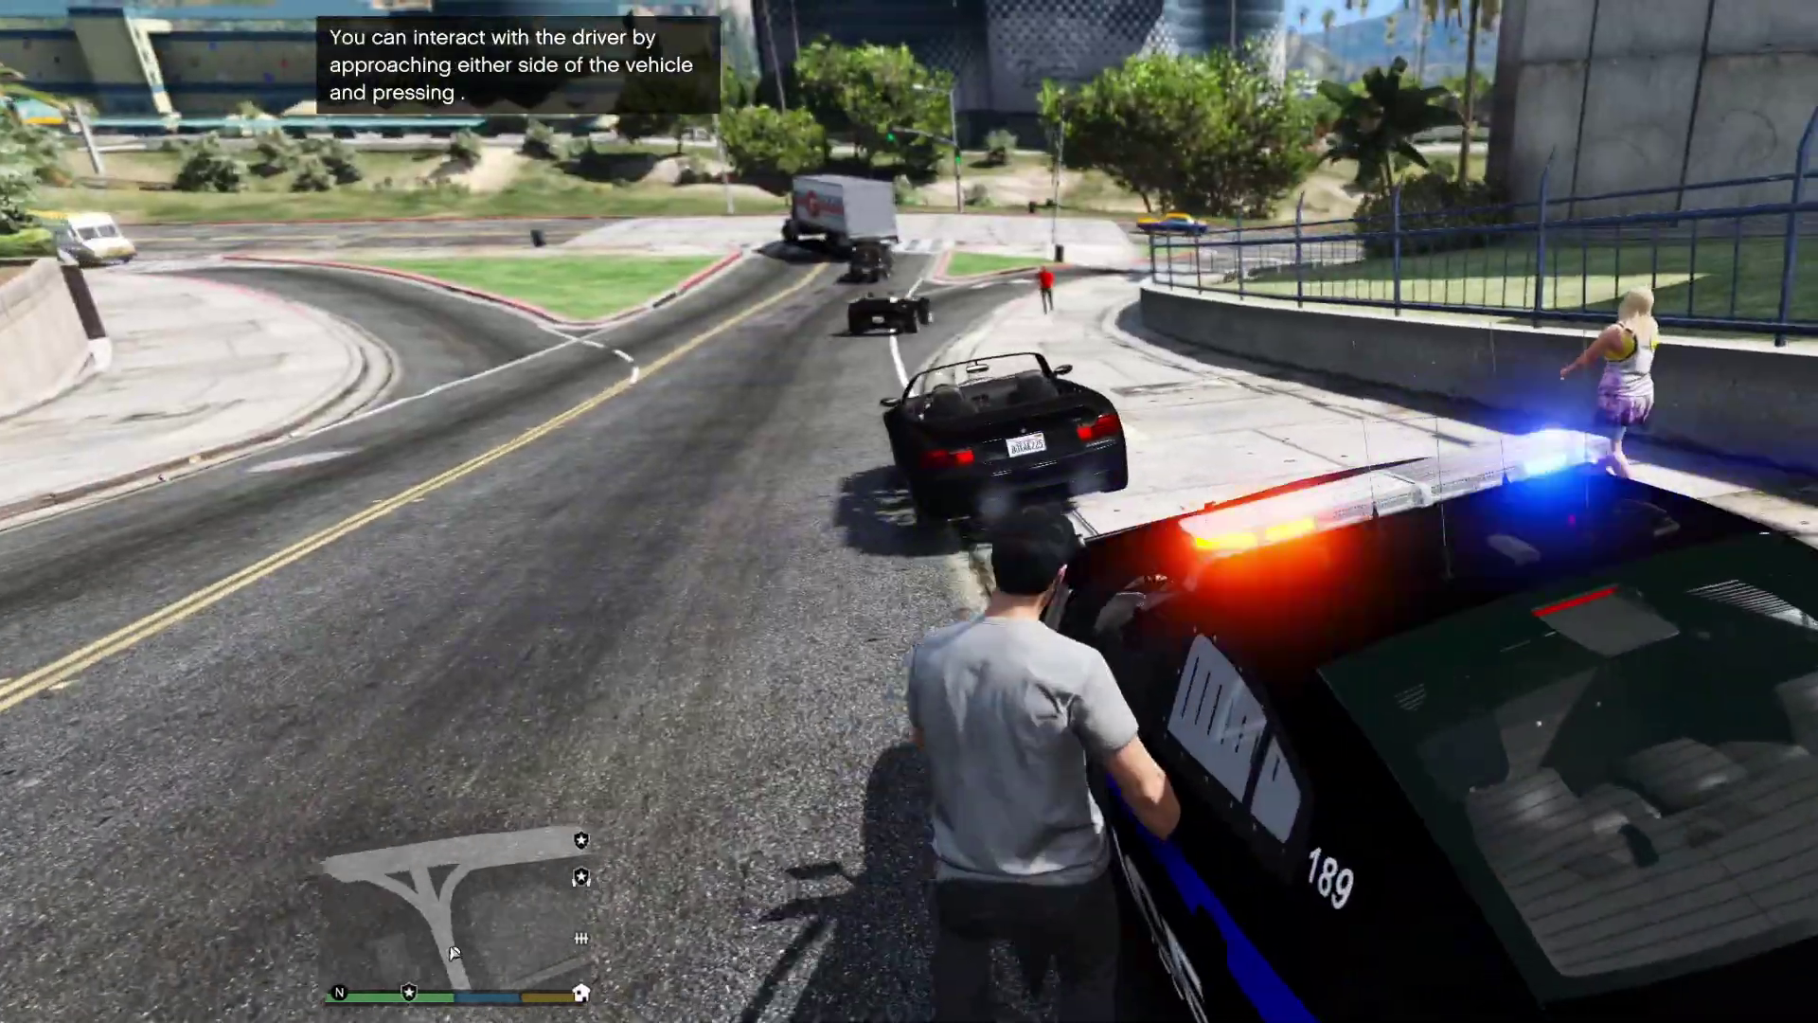
{"action": "key", "text": "w"}
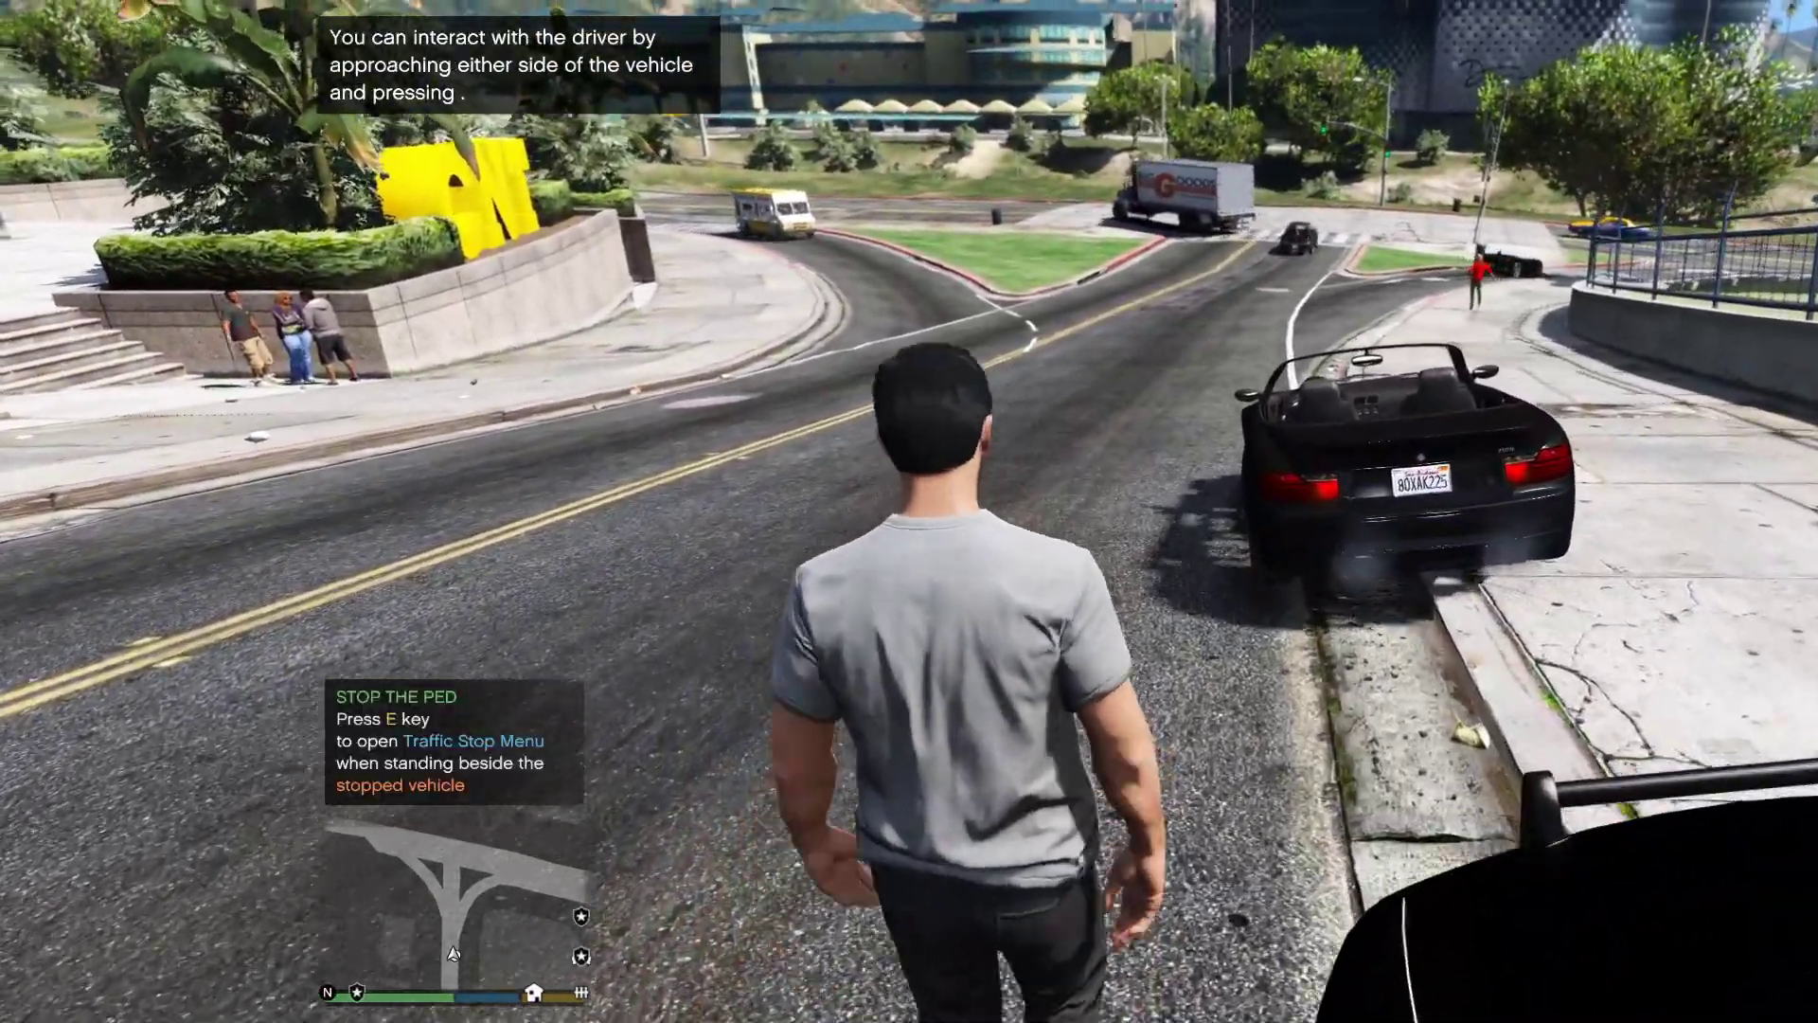
{"action": "key", "text": "w"}
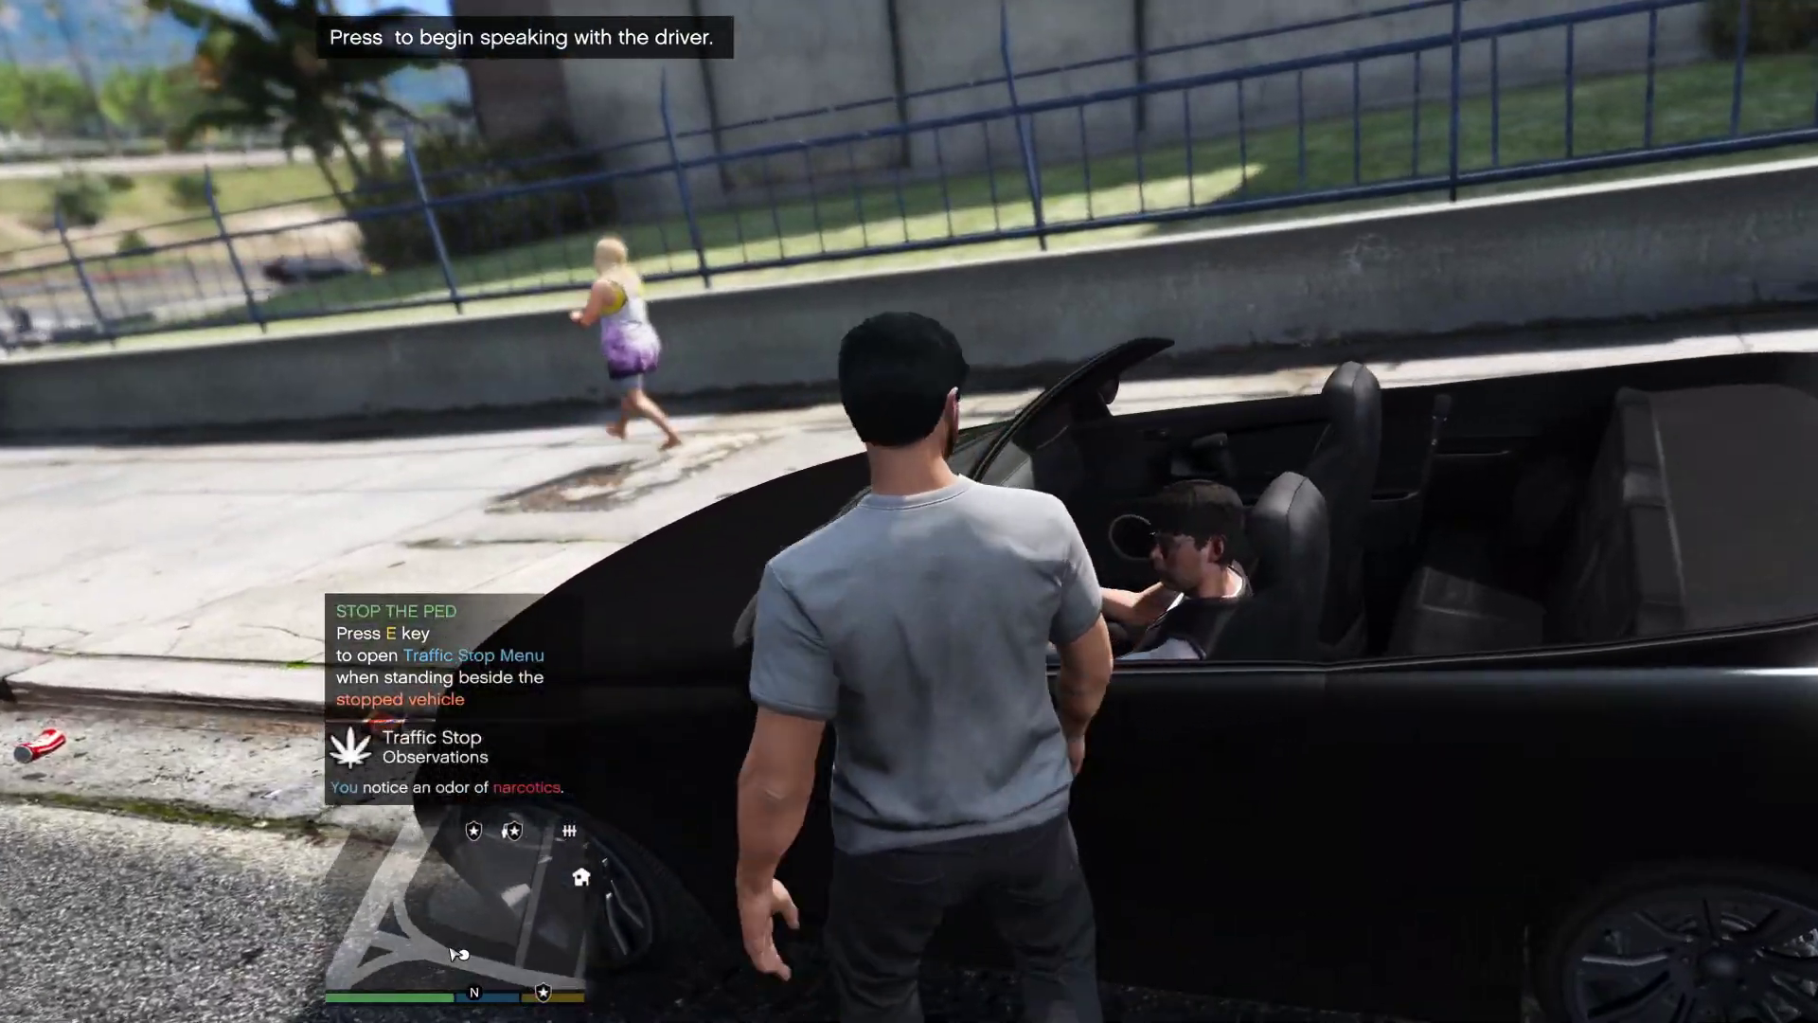
- Open the Stop The Ped Traffic Stop Menu, browse its options, and choose Question The Driver
{"action": "key", "text": "e"}
{"action": "key", "text": "Down"}
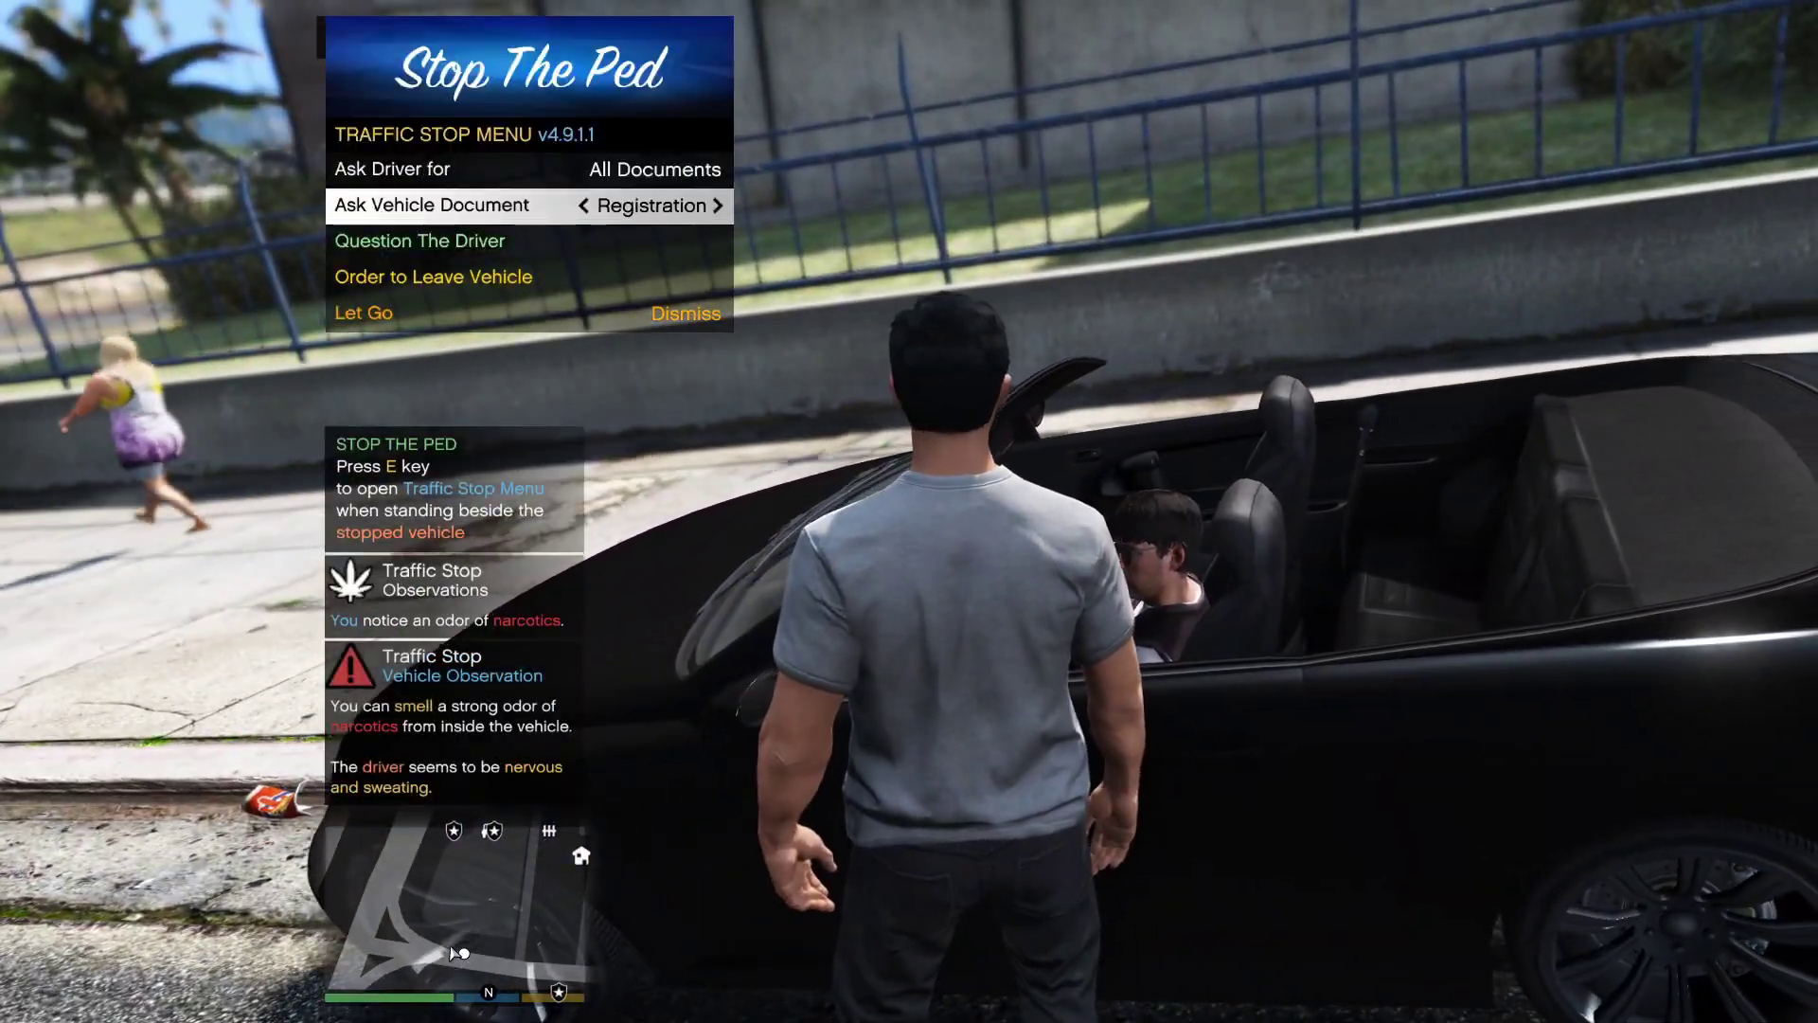
{"action": "key", "text": "Up"}
{"action": "key", "text": "Down"}
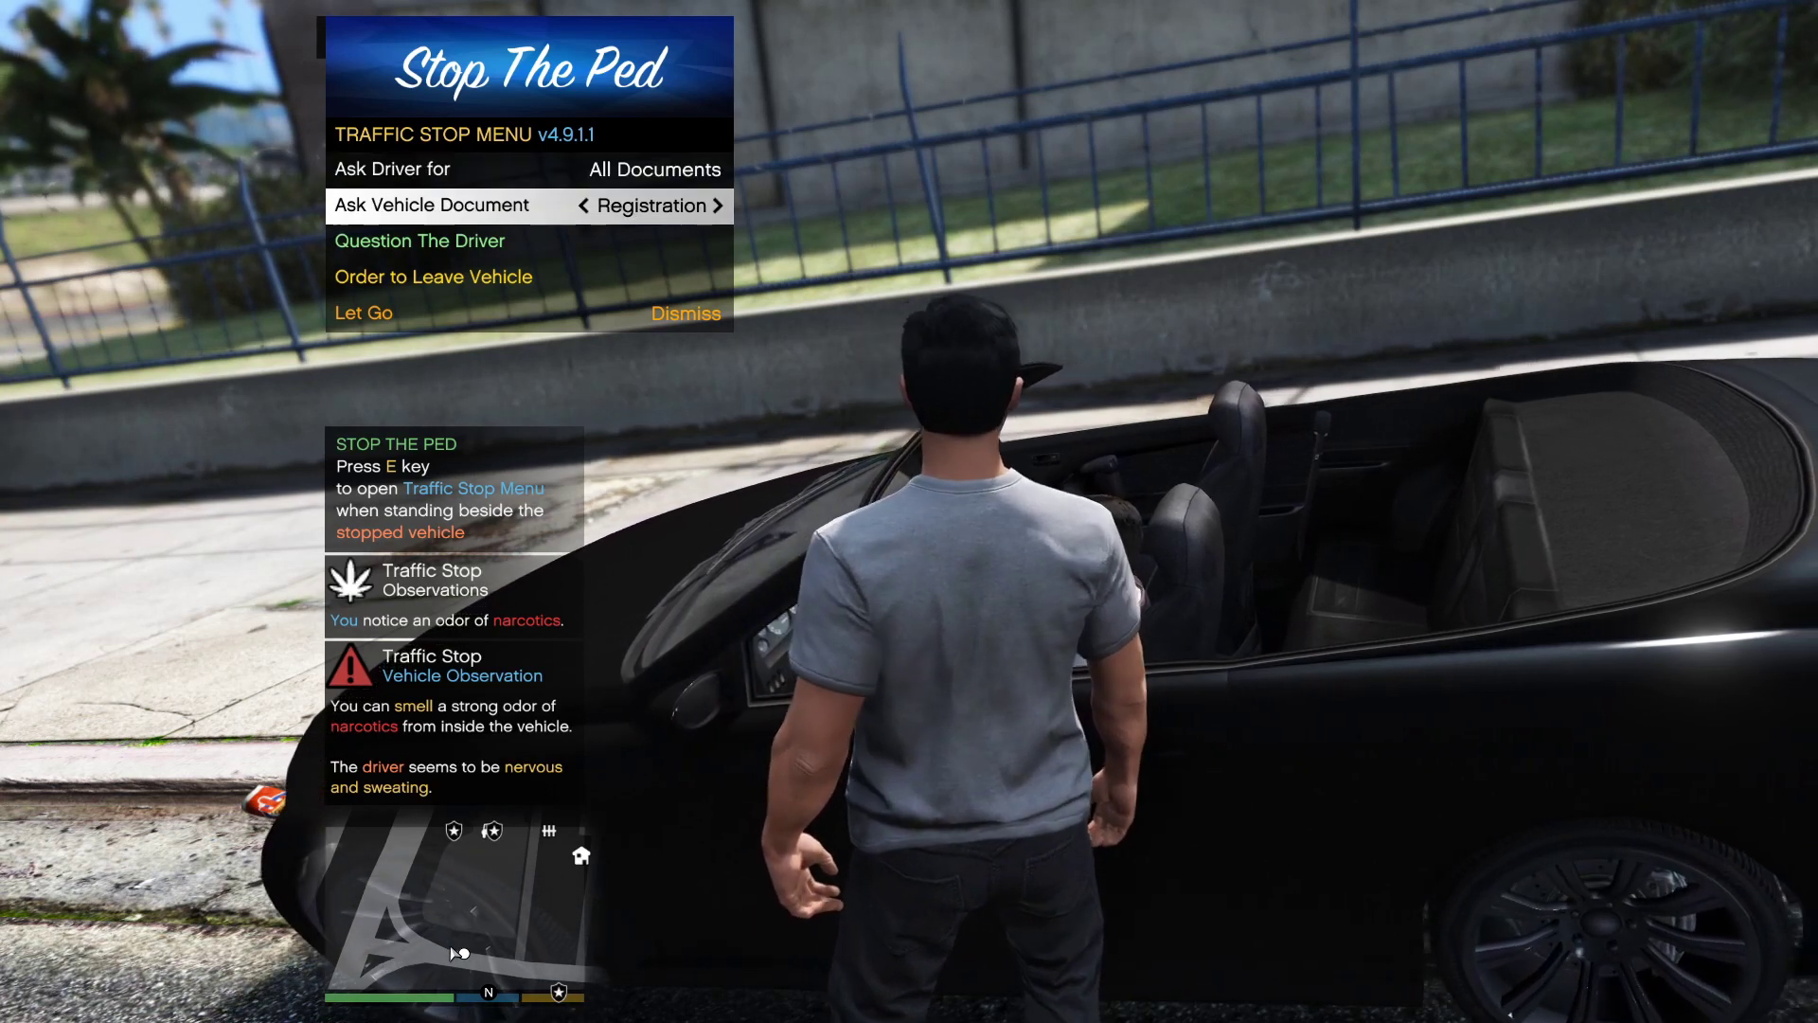
{"action": "key", "text": "Up"}
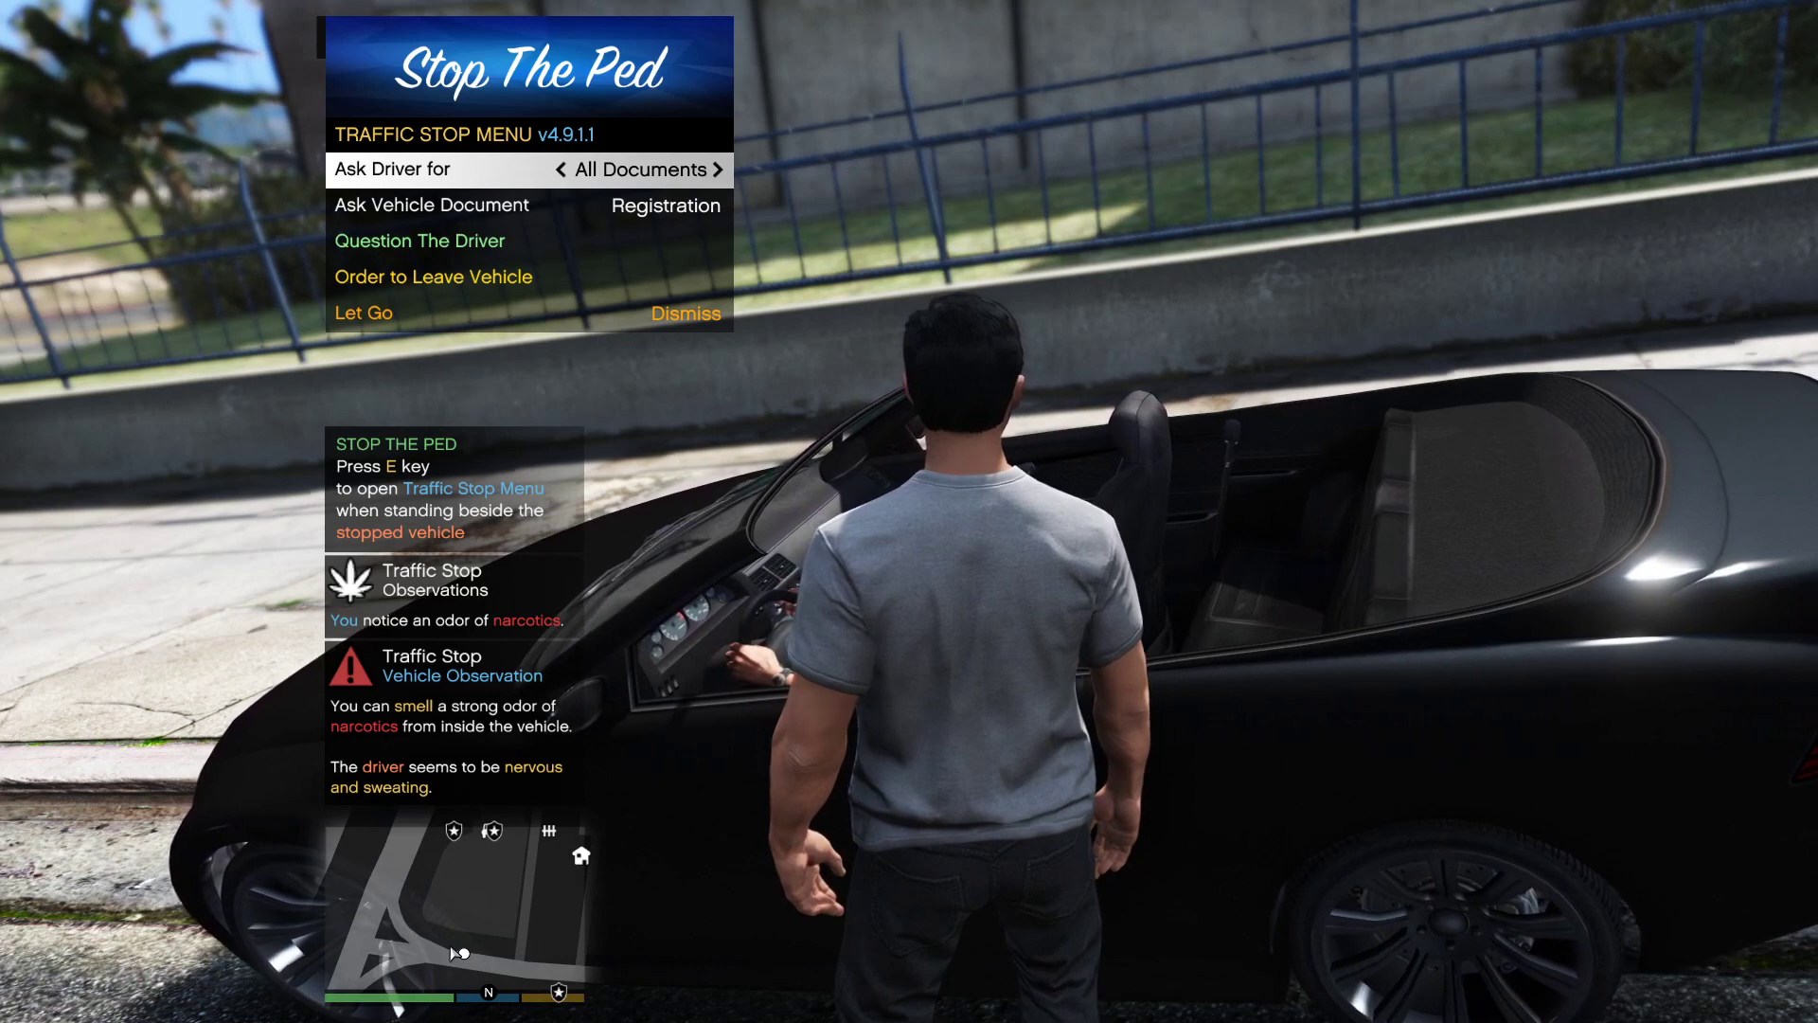
{"action": "key", "text": "Return"}
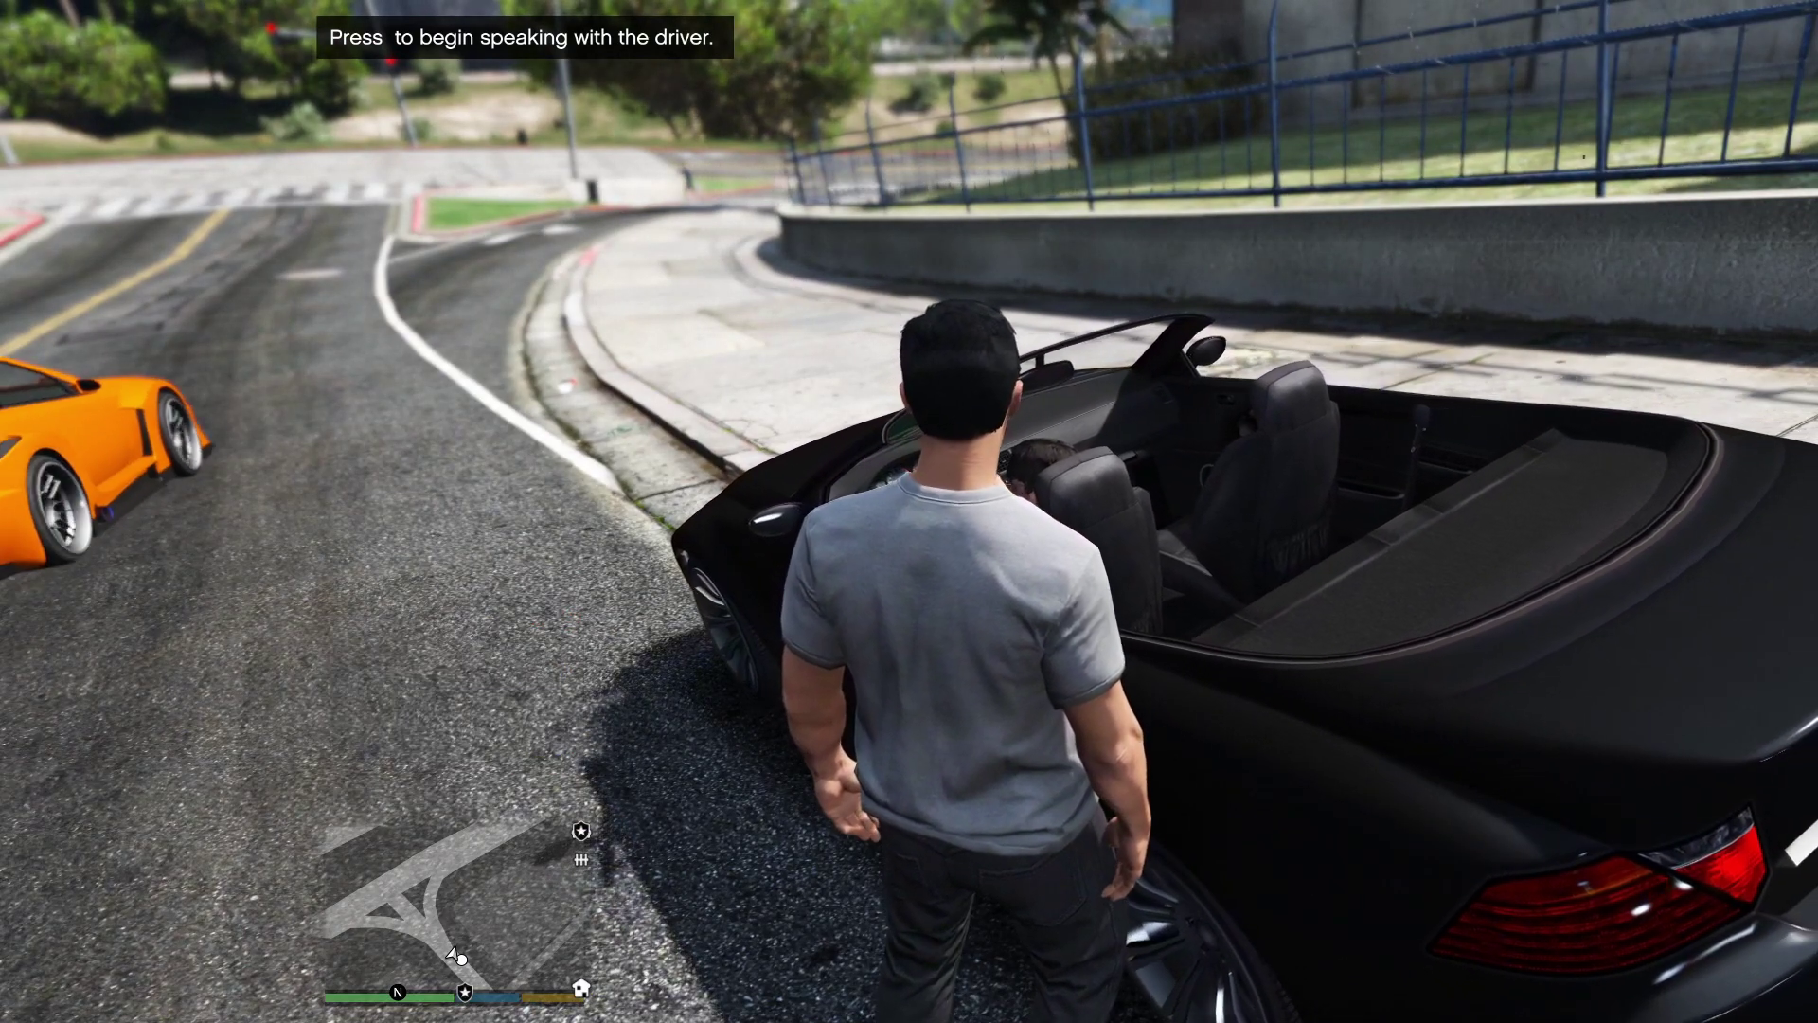
- Walk back to police car 189 behind the convertible and get in
{"action": "key", "text": "w"}
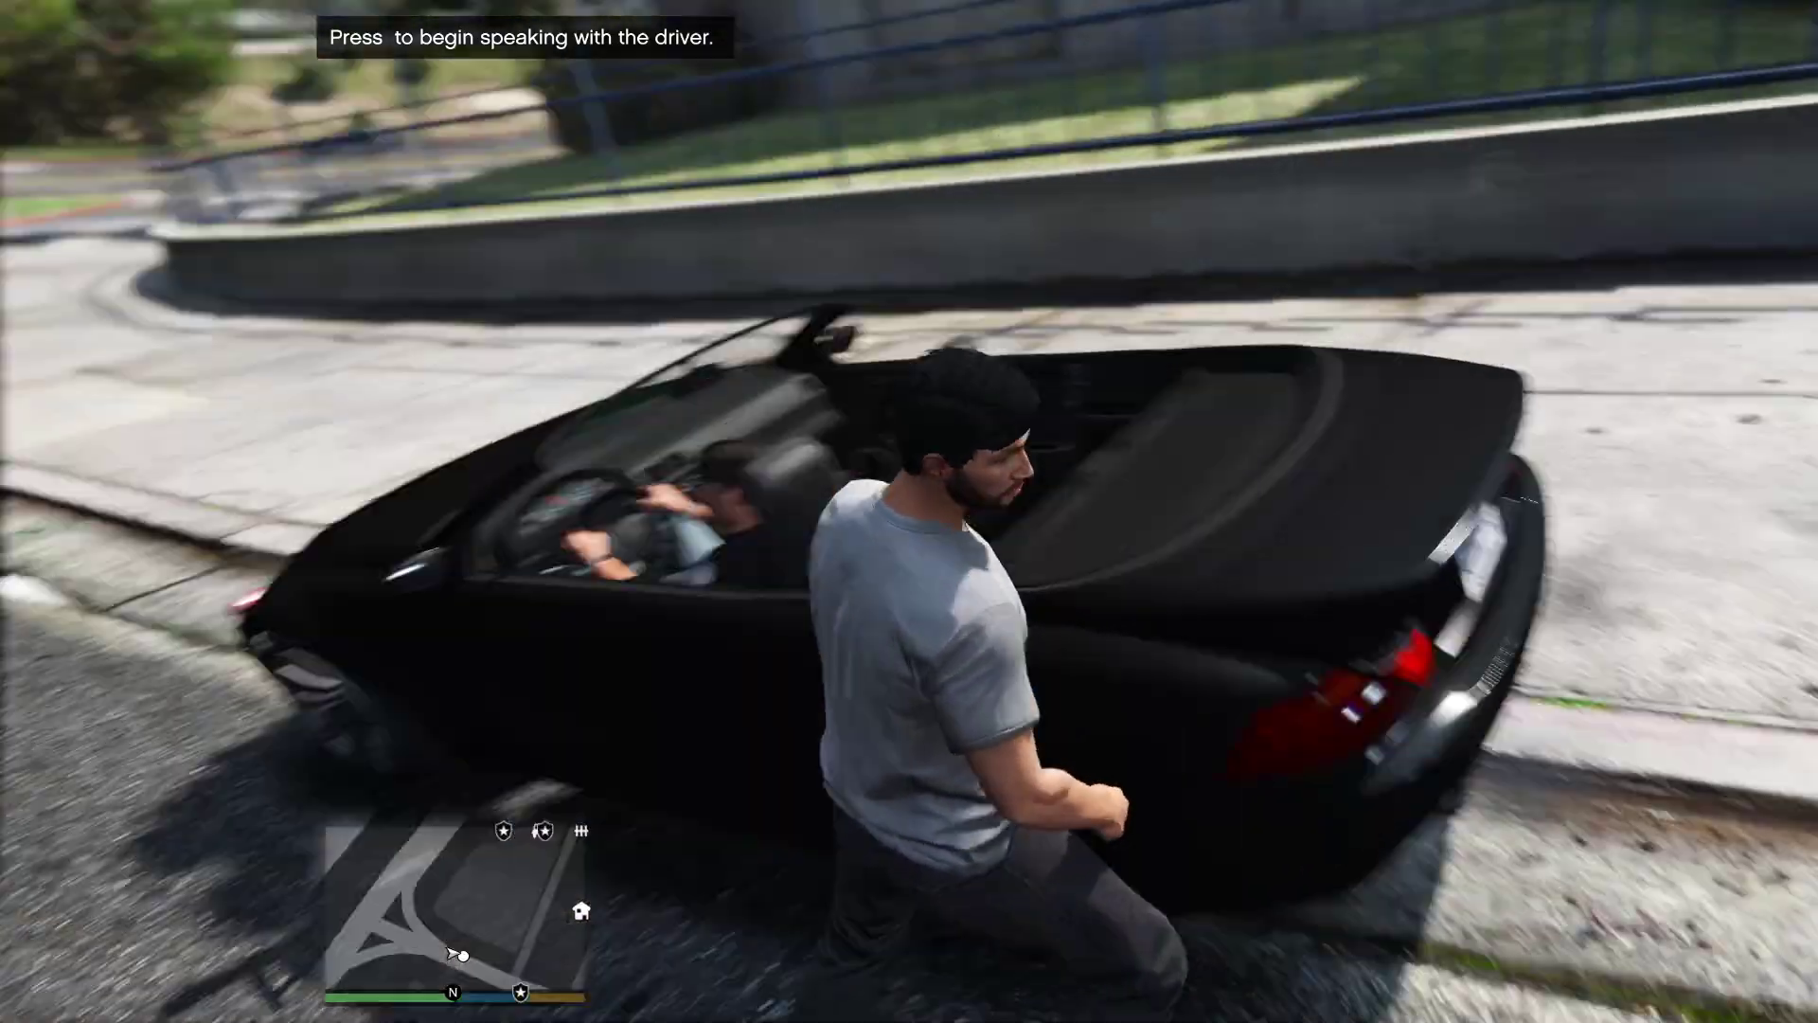
{"action": "key", "text": "w"}
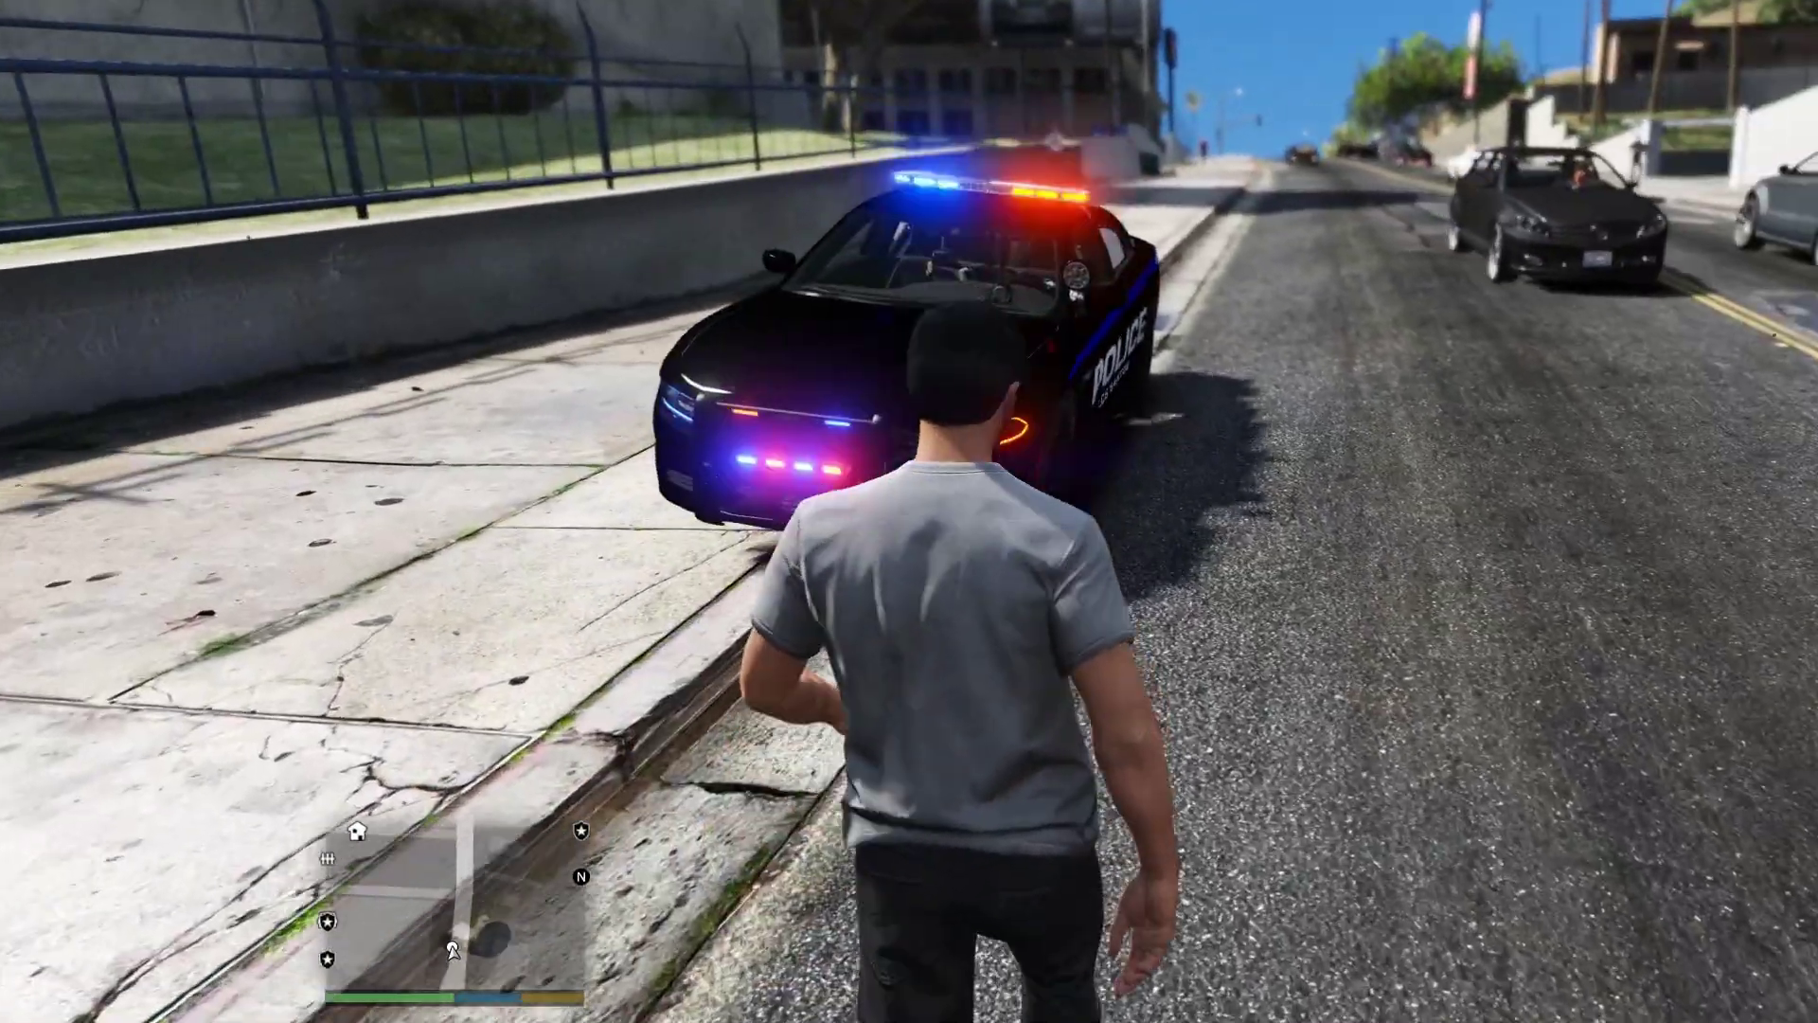
{"action": "key", "text": "w"}
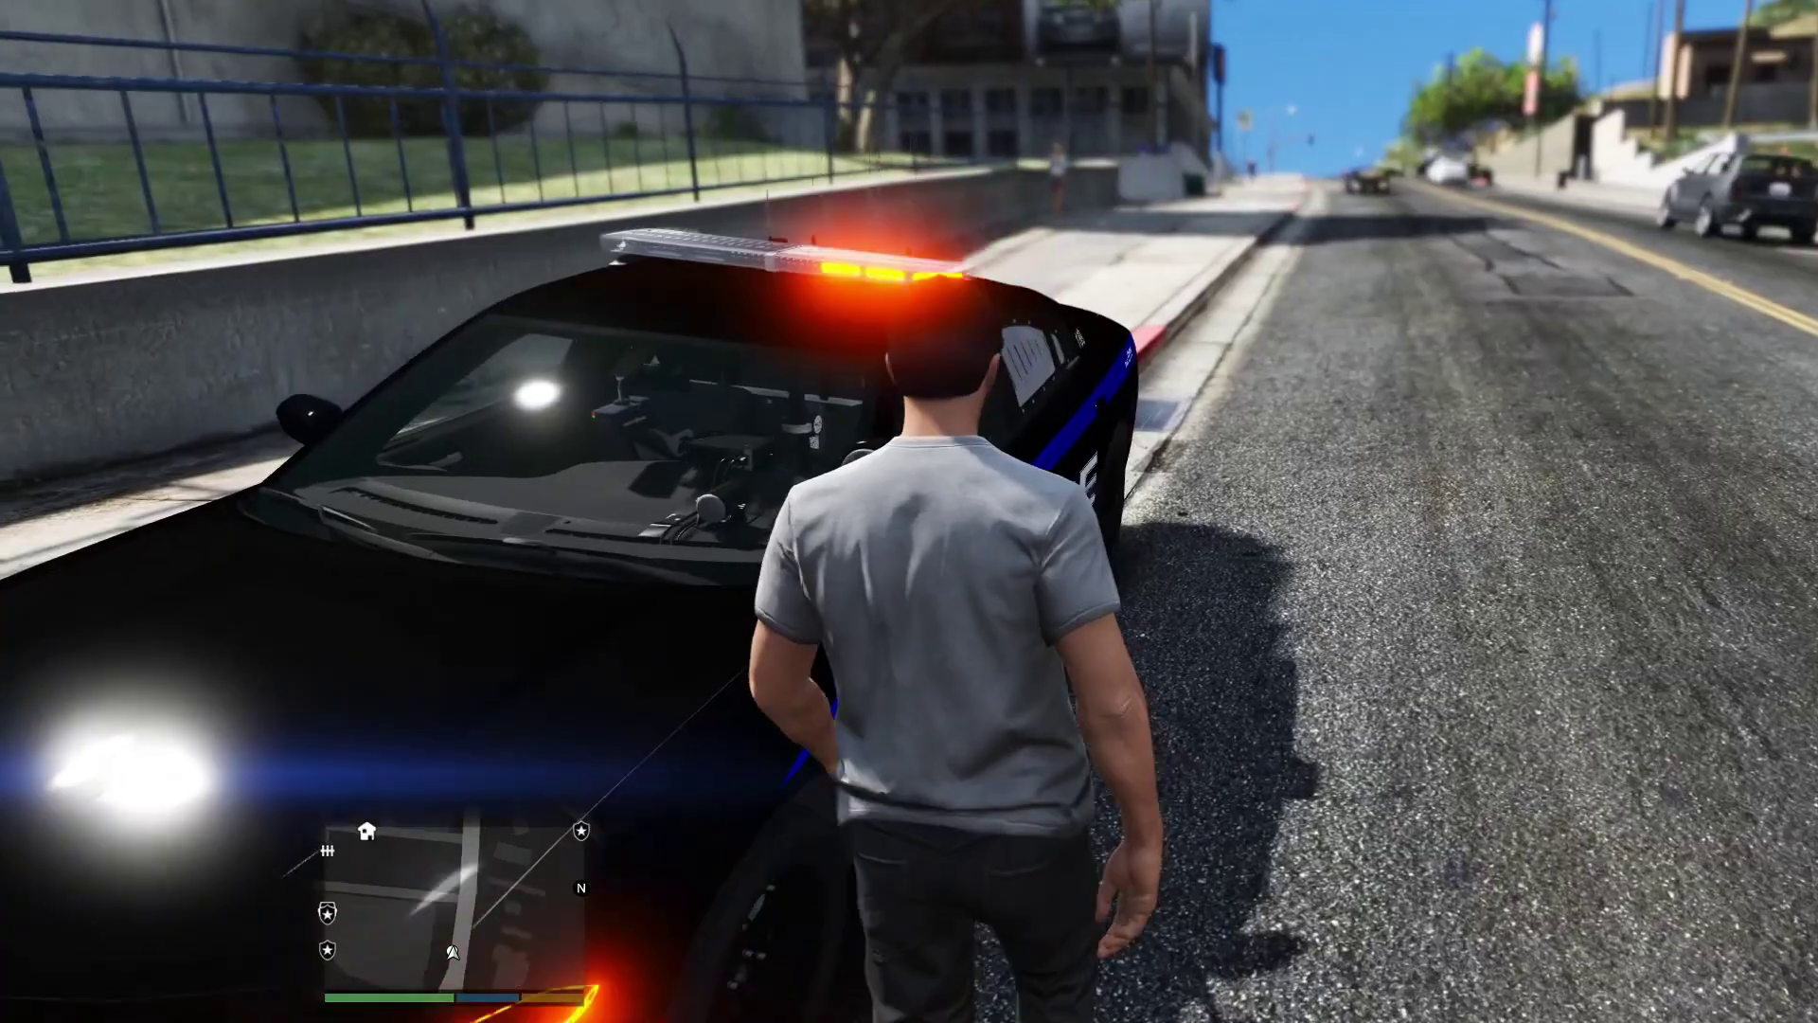
{"action": "key", "text": "f"}
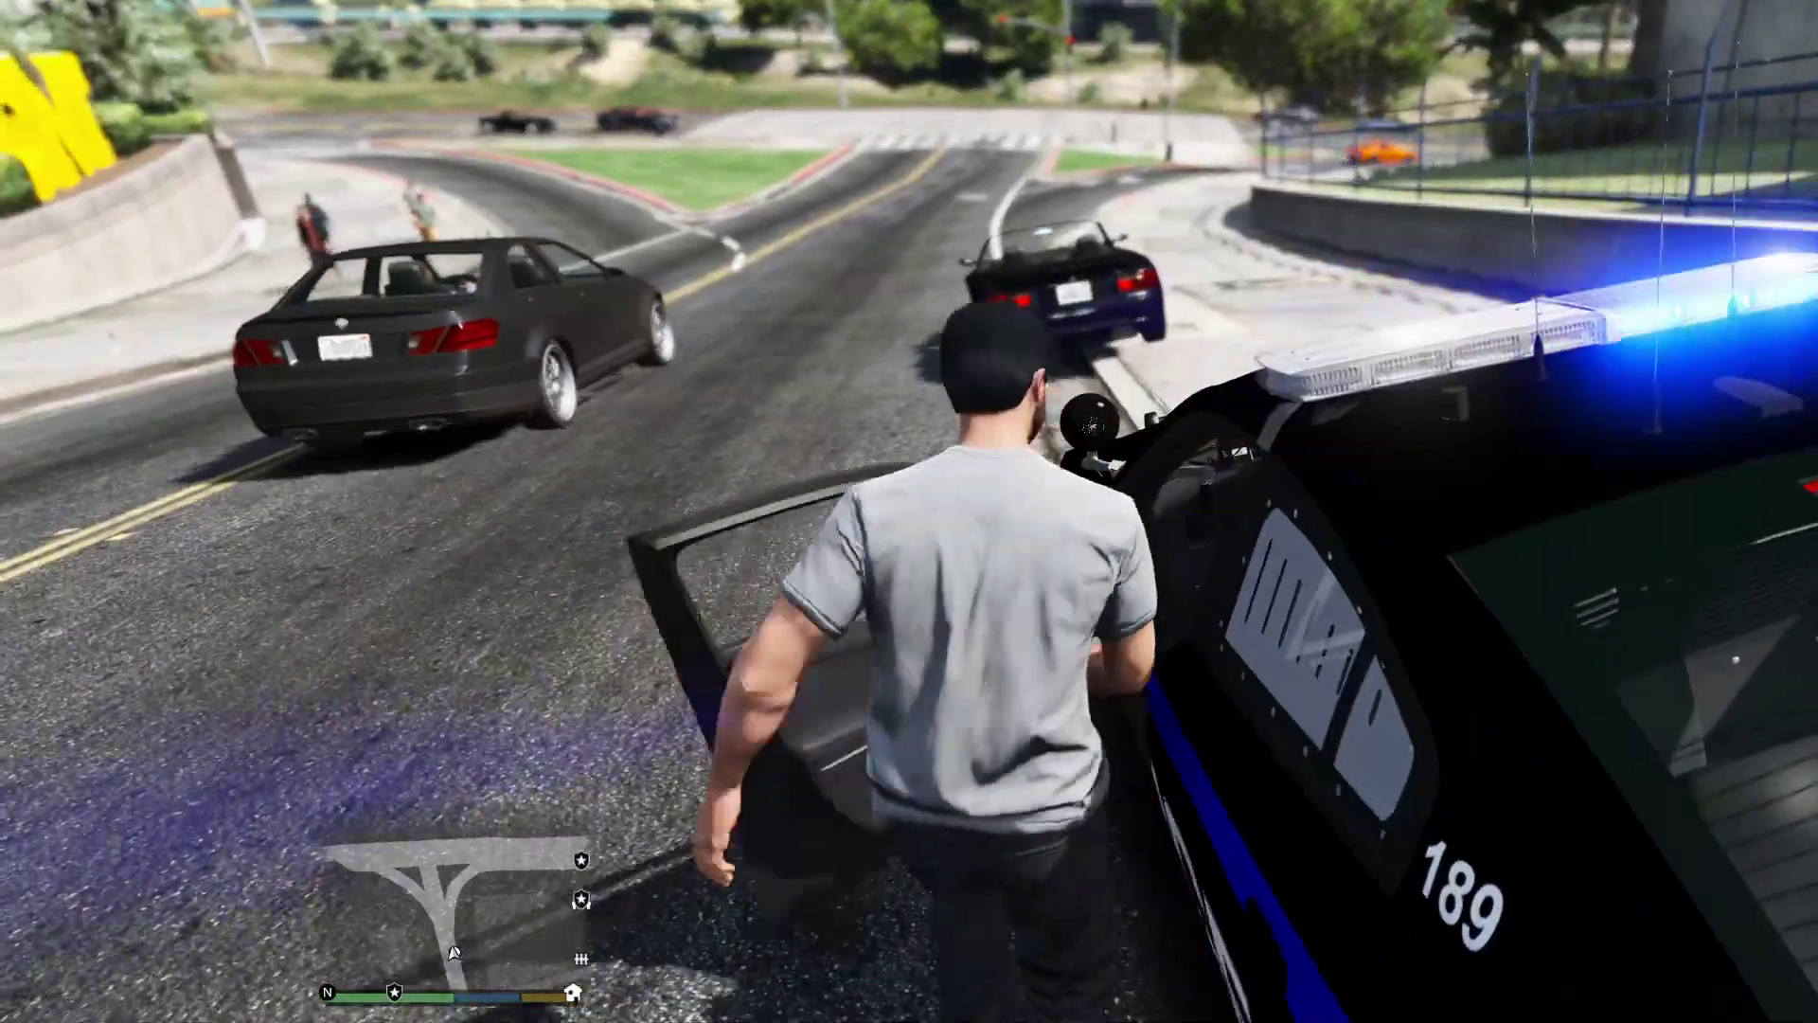